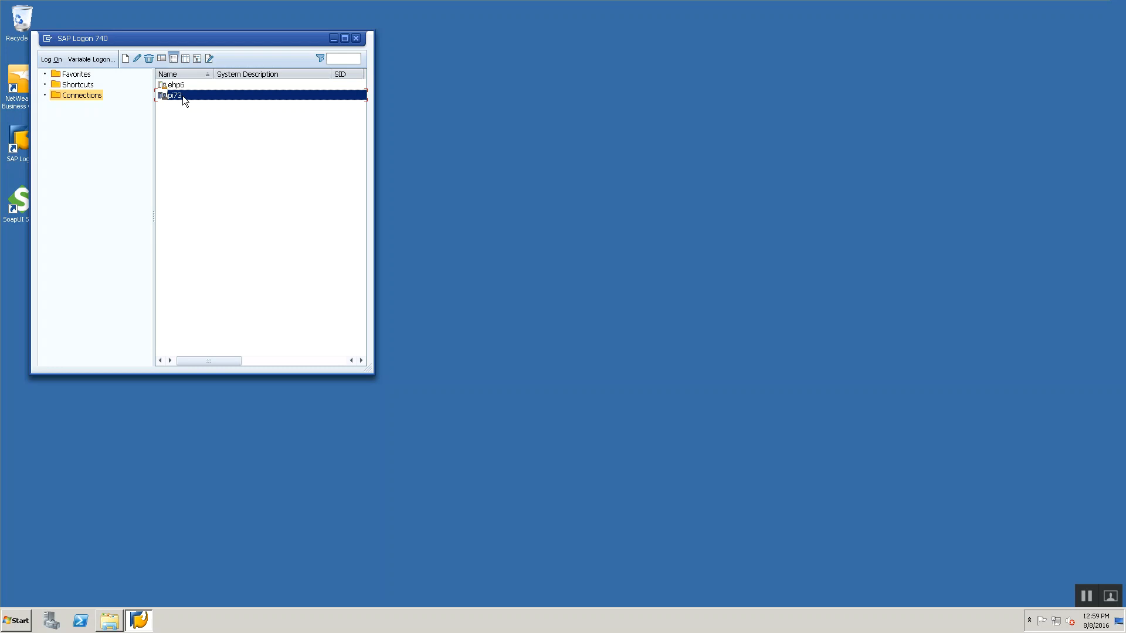
Log on to the pi73 connection in client 001 with the saved user and its password.
{"action": "double_click", "coordinate": [182, 96]}
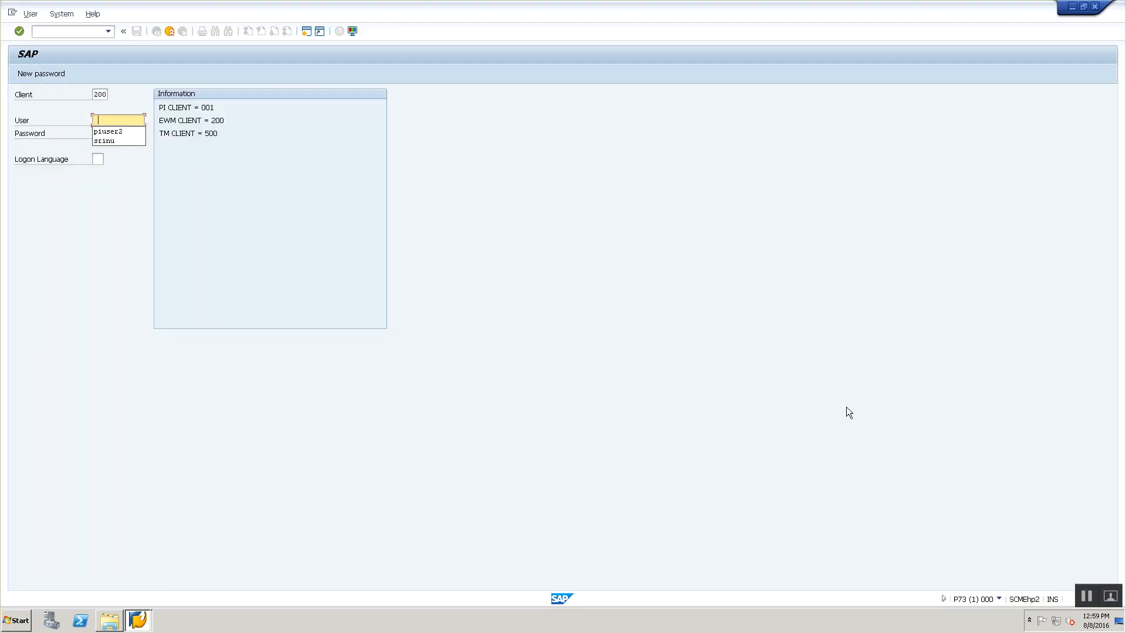
{"action": "key", "text": "Down"}
{"action": "key", "text": "Return"}
{"action": "key", "text": "shift+Tab"}
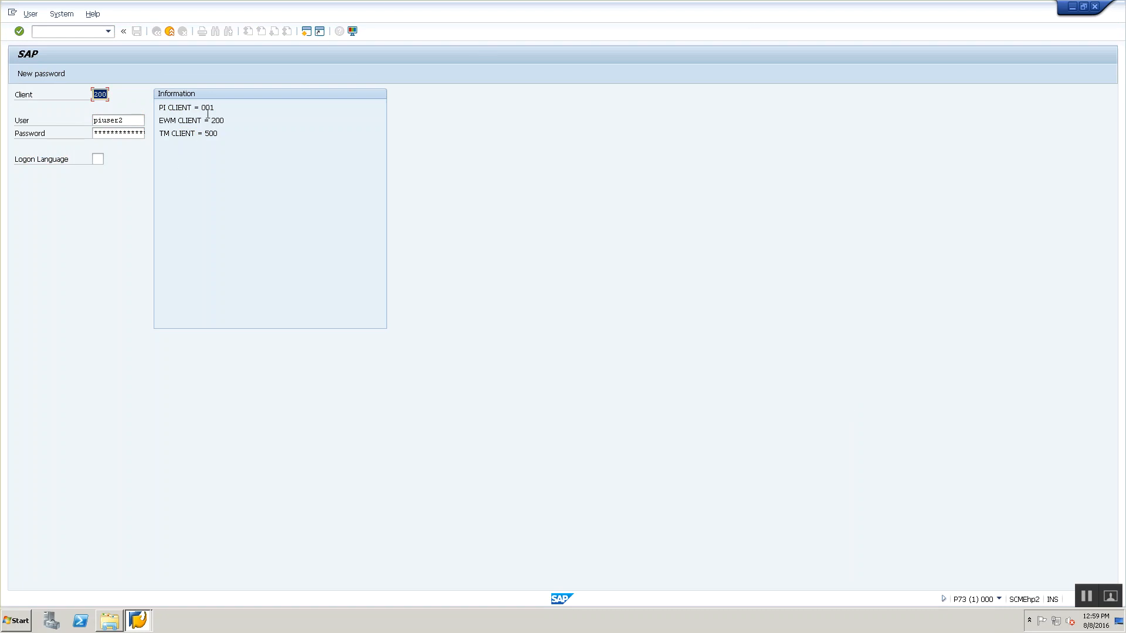
{"action": "type", "text": "001"}
{"action": "key", "text": "Tab"}
{"action": "key", "text": "Tab"}
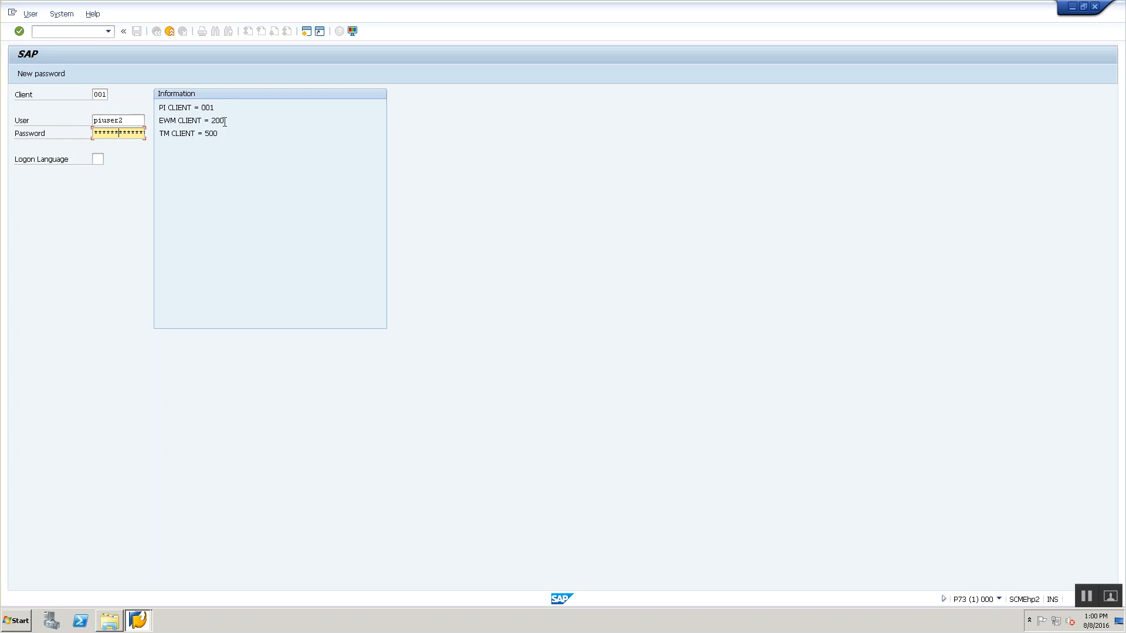
{"action": "key", "text": "Return"}
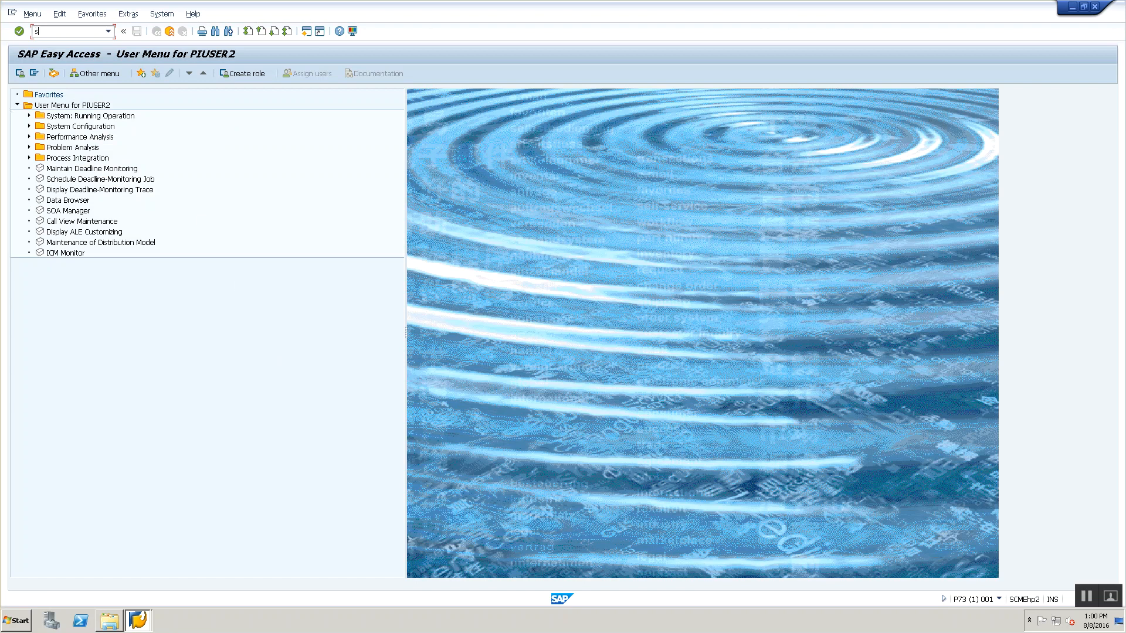
Run transaction sxmb_ifr and maximize the Process Integration browser window.
{"action": "type", "text": "sxmb_ifr"}
{"action": "key", "text": "Return"}
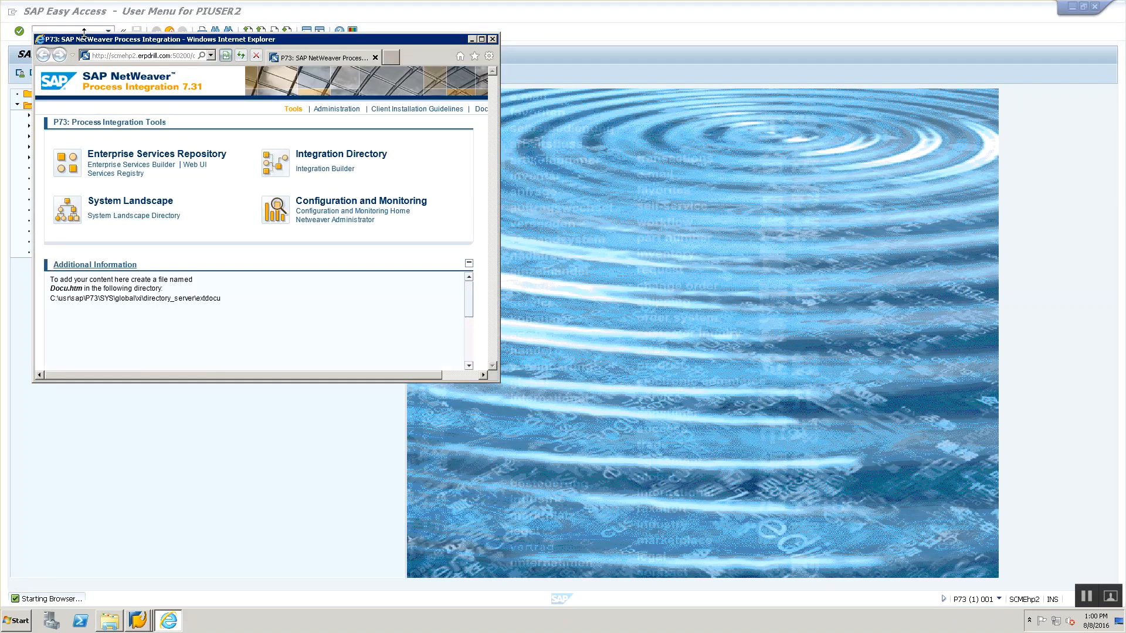
{"action": "double_click", "coordinate": [117, 40]}
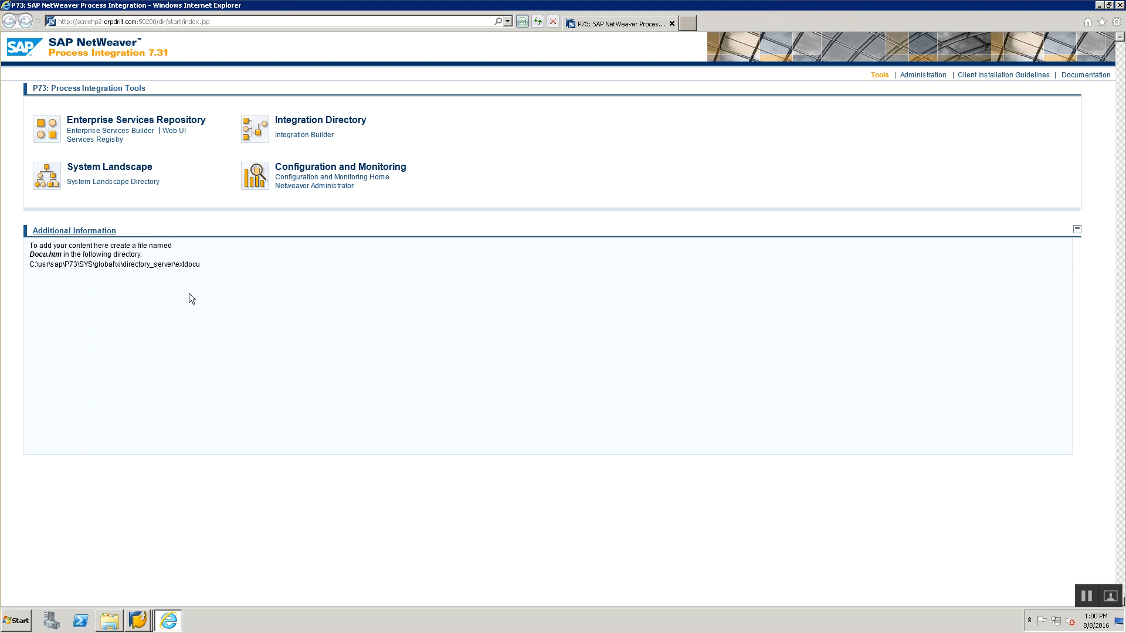
Close the Process Integration browser and log off the SAP session.
{"action": "left_click", "coordinate": [1119, 6]}
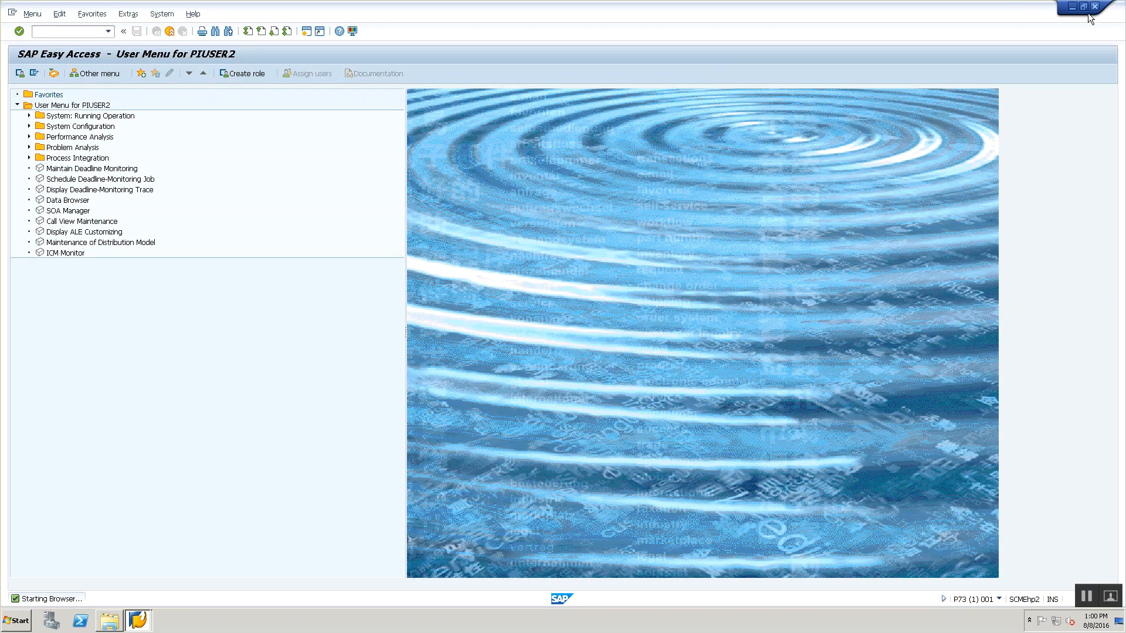
{"action": "left_click", "coordinate": [1093, 7]}
{"action": "left_click", "coordinate": [118, 216]}
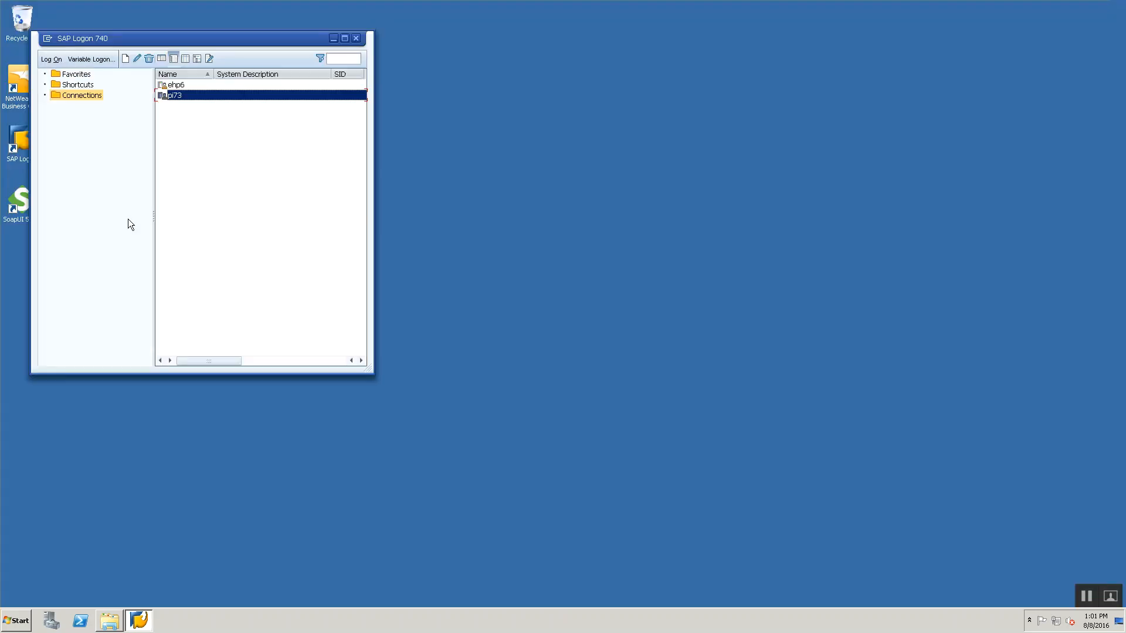
Log back on to pi73 in client 001 with the suggested user and password.
{"action": "double_click", "coordinate": [198, 97]}
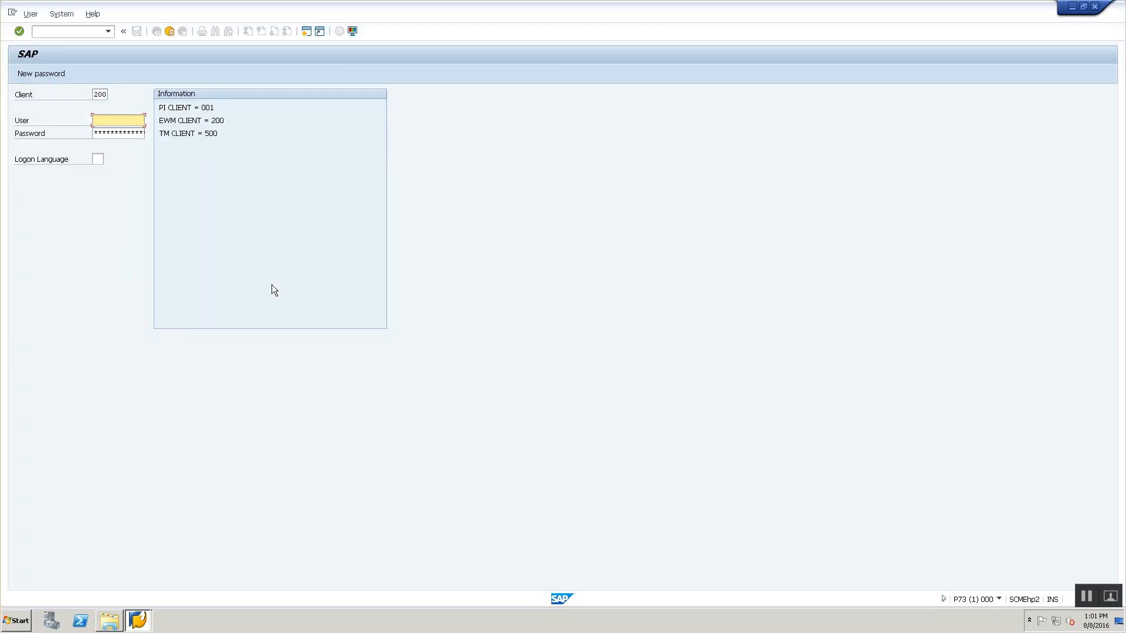
{"action": "key", "text": "shift+Tab"}
{"action": "type", "text": "001"}
{"action": "key", "text": "Tab"}
{"action": "type", "text": "pi"}
{"action": "key", "text": "Down"}
{"action": "key", "text": "Tab"}
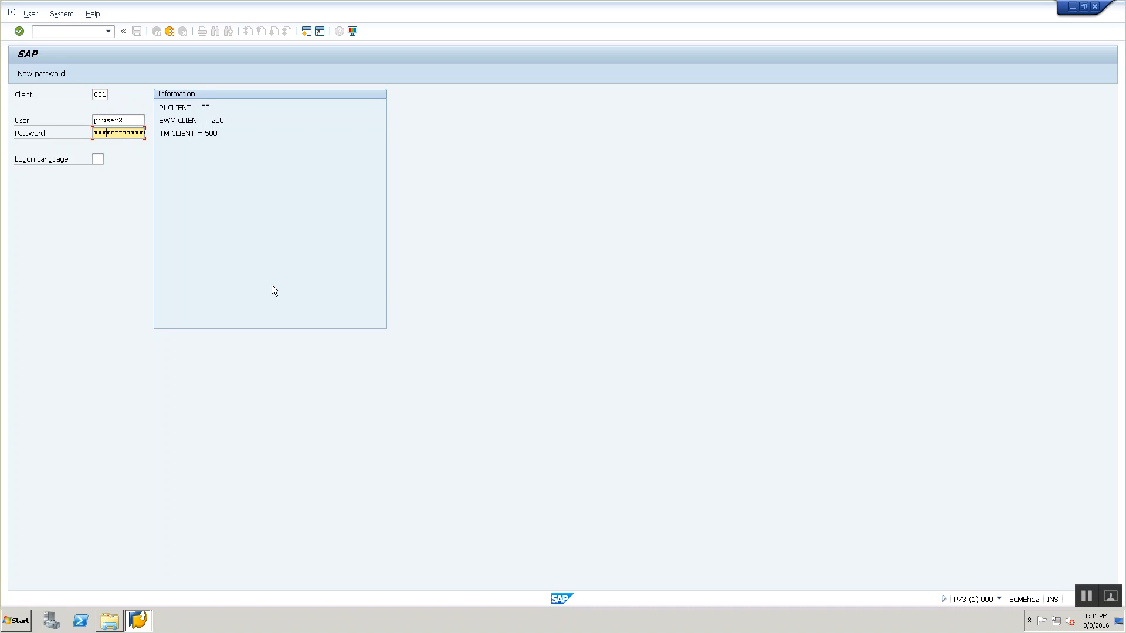
{"action": "key", "text": "Return"}
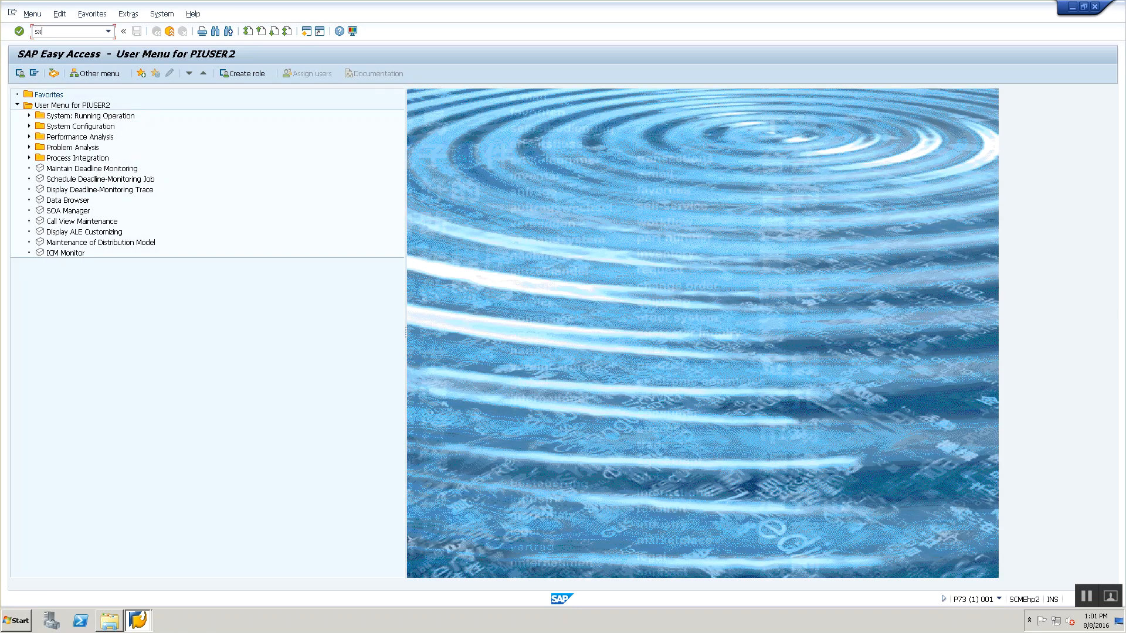
Run sxmb_ifr and maximize the Process Integration tools browser window.
{"action": "type", "text": "sxmb_ifr"}
{"action": "key", "text": "Return"}
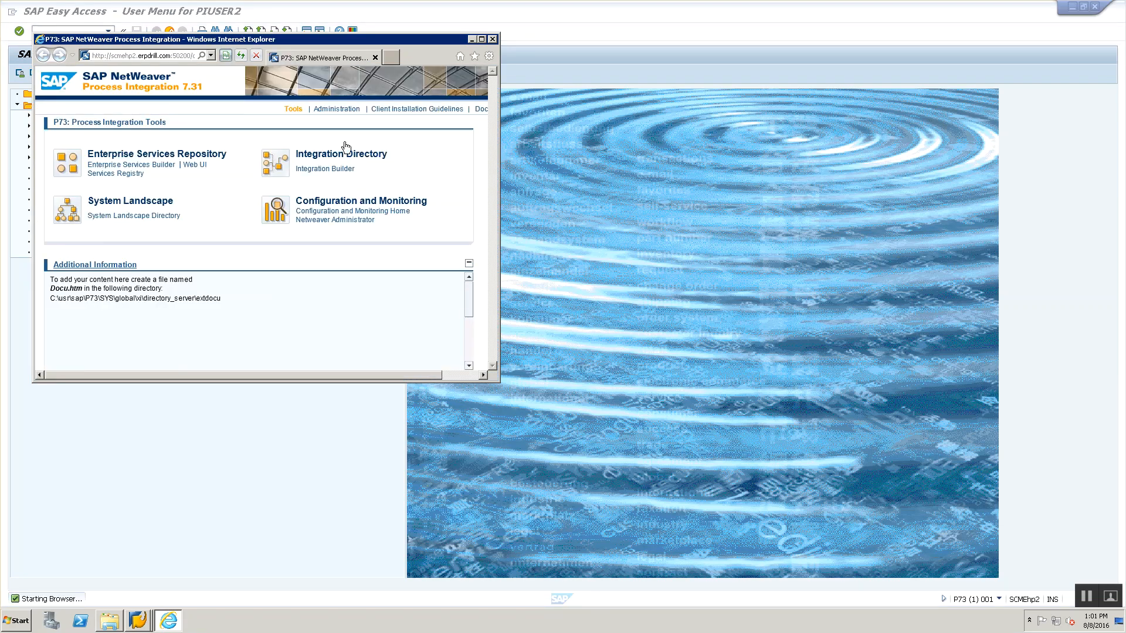
{"action": "double_click", "coordinate": [375, 40]}
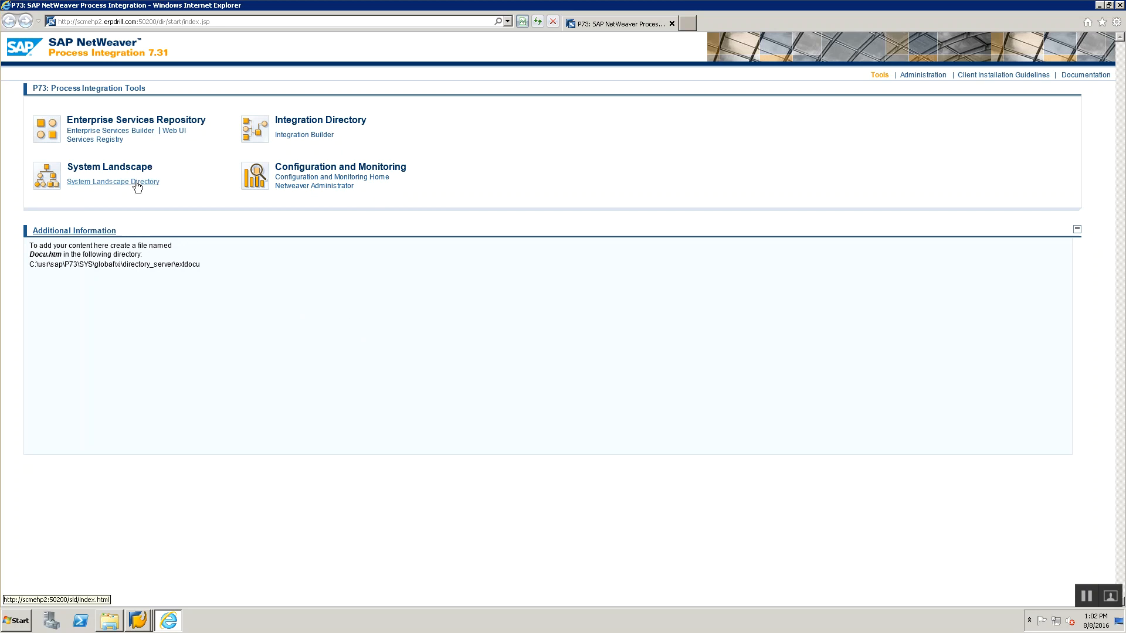
Open SAP PO_D1.1_SLD Overview.pptx at the SLD Hands On slide, then return to the browser.
{"action": "left_click", "coordinate": [110, 620]}
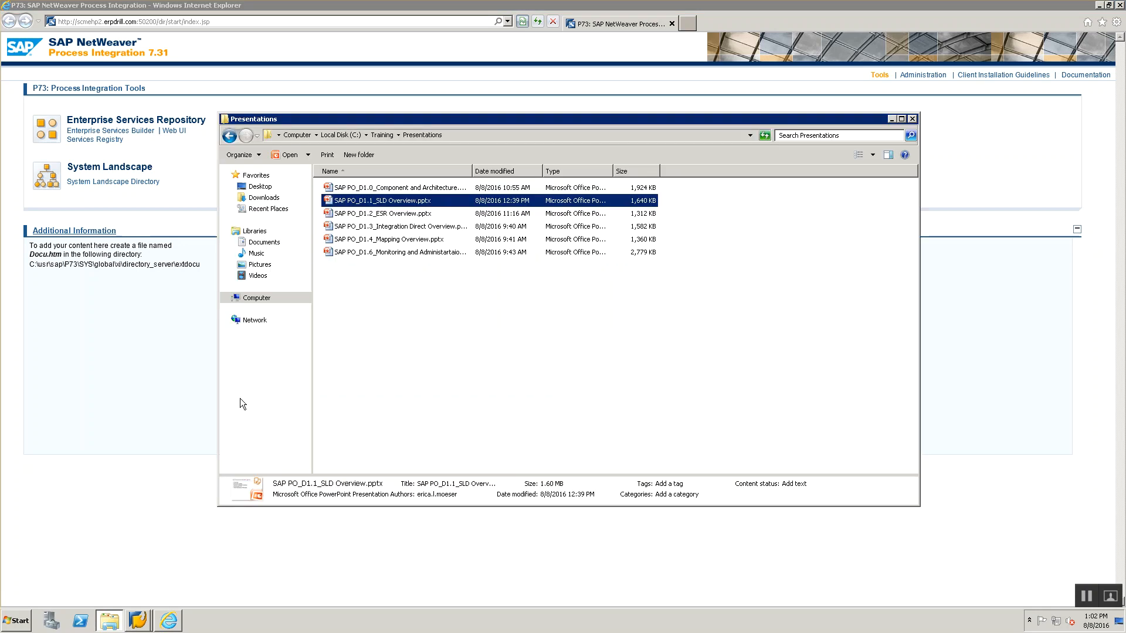
{"action": "double_click", "coordinate": [370, 201]}
{"action": "left_click_drag", "start_coordinate": [164, 133], "coordinate": [156, 557]}
{"action": "left_click", "coordinate": [147, 533]}
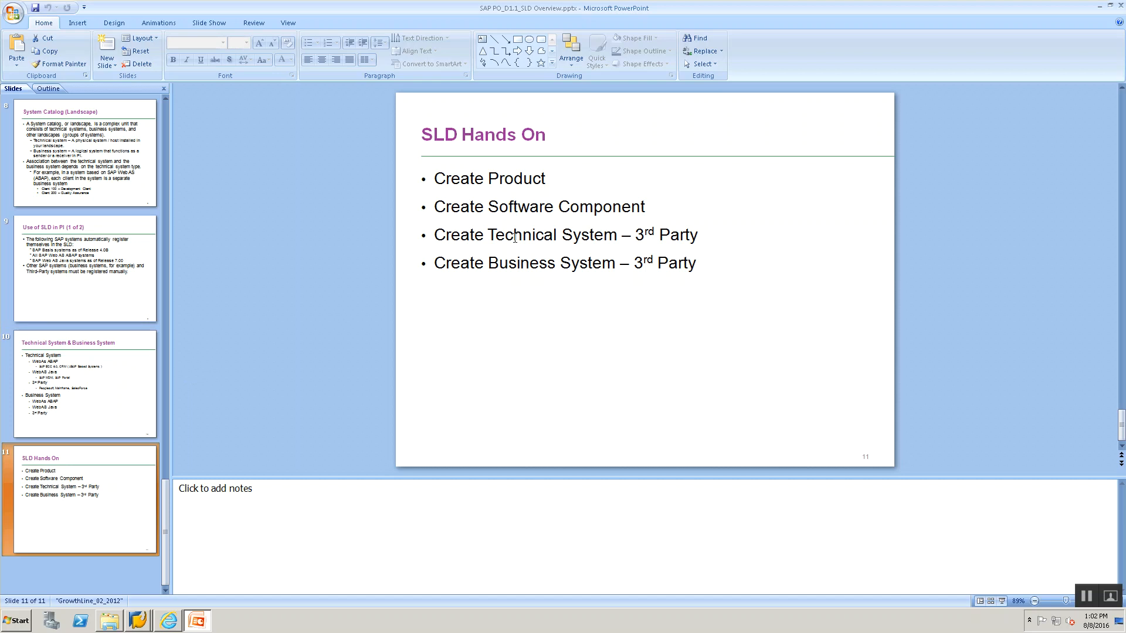
{"action": "key", "text": "alt+Tab"}
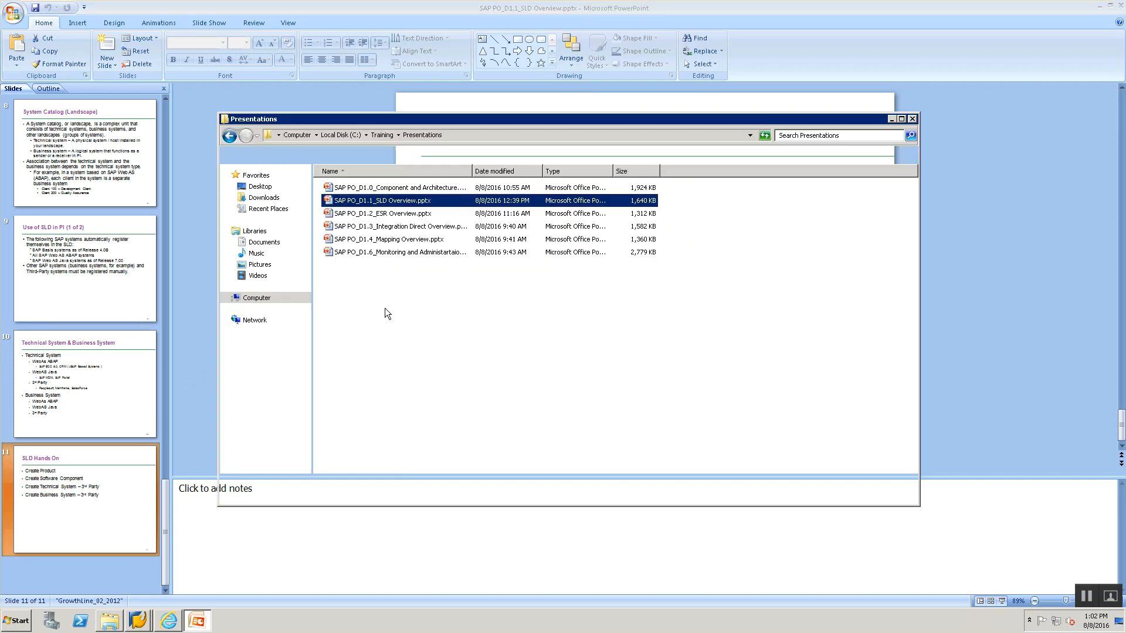
{"action": "key", "text": "alt+Tab"}
{"action": "key", "text": "alt+Tab"}
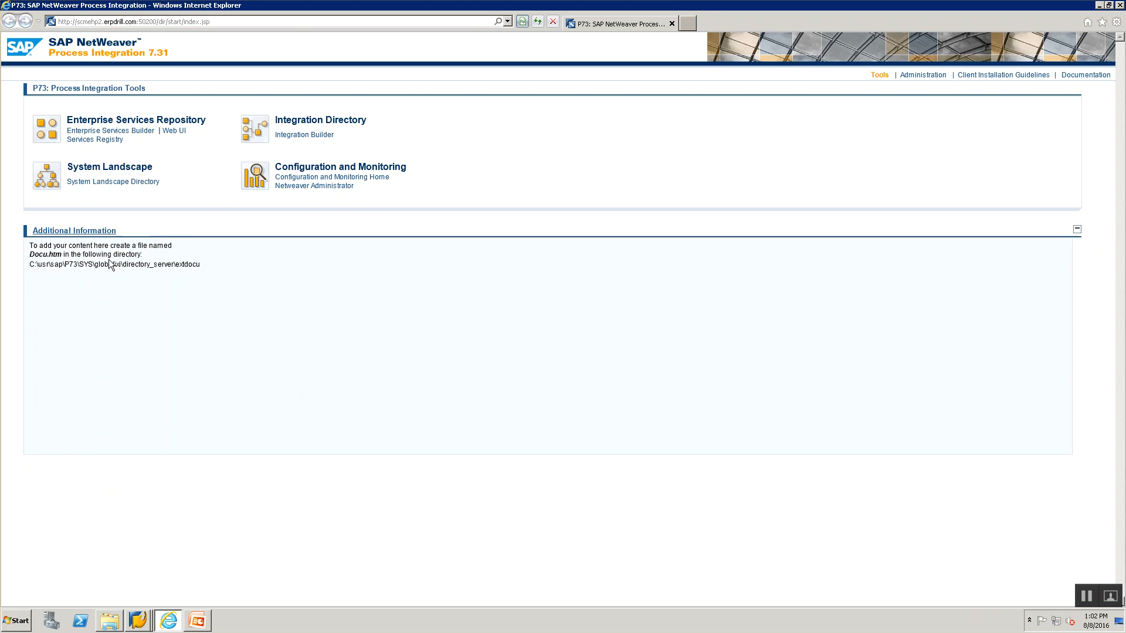
Open the System Landscape Directory and sign in with the SLD user name and password.
{"action": "left_click", "coordinate": [136, 183]}
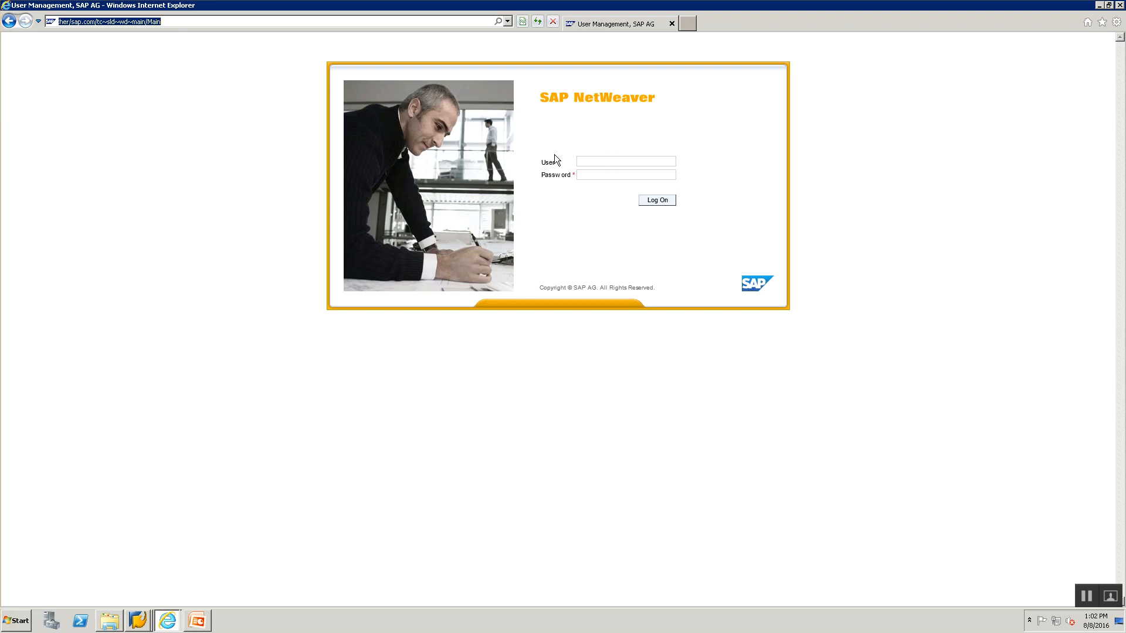
{"action": "left_click", "coordinate": [621, 161]}
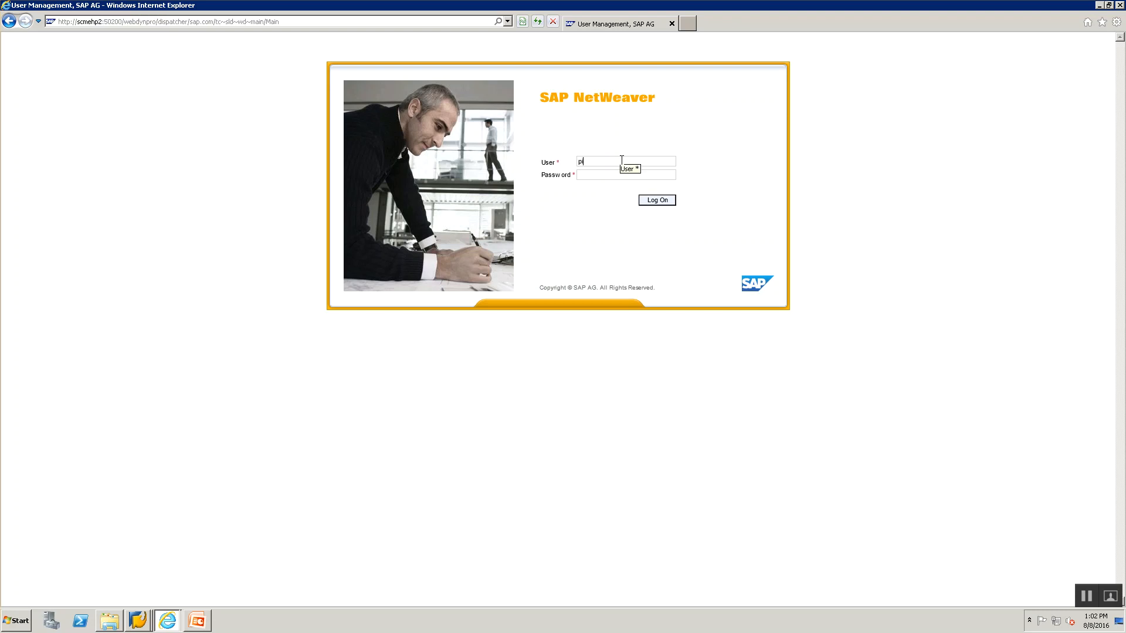
{"action": "key", "text": "shift+Tab"}
{"action": "key", "text": "Return"}
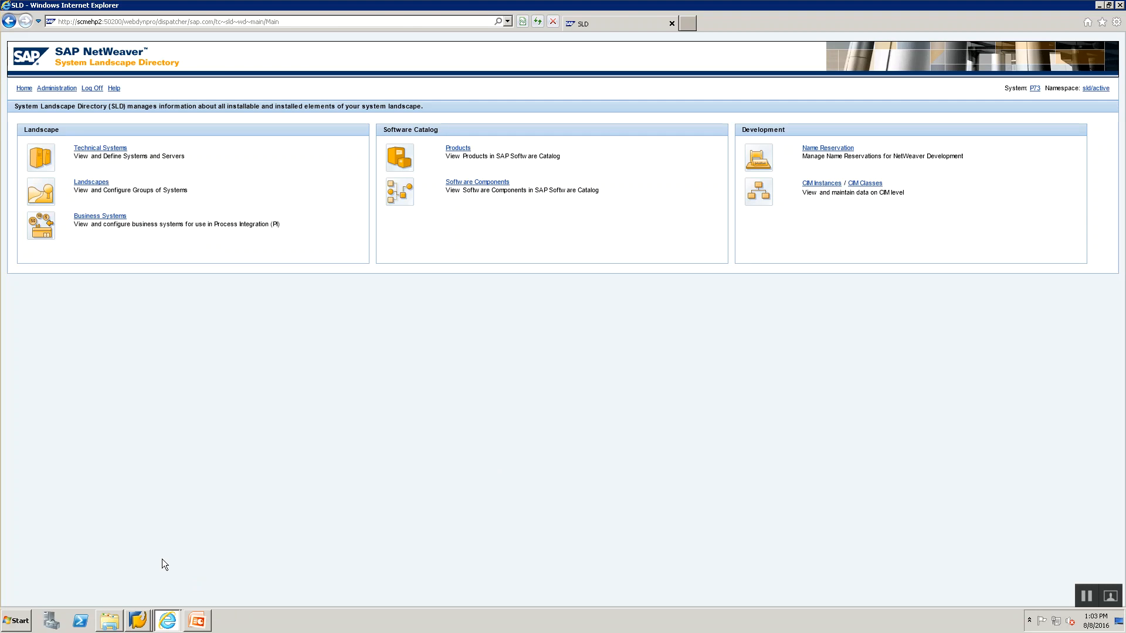
Launch Notepad and type Product, indented Software Component, Technical System and Business System headings.
{"action": "key", "text": "super+r"}
{"action": "type", "text": "notepad"}
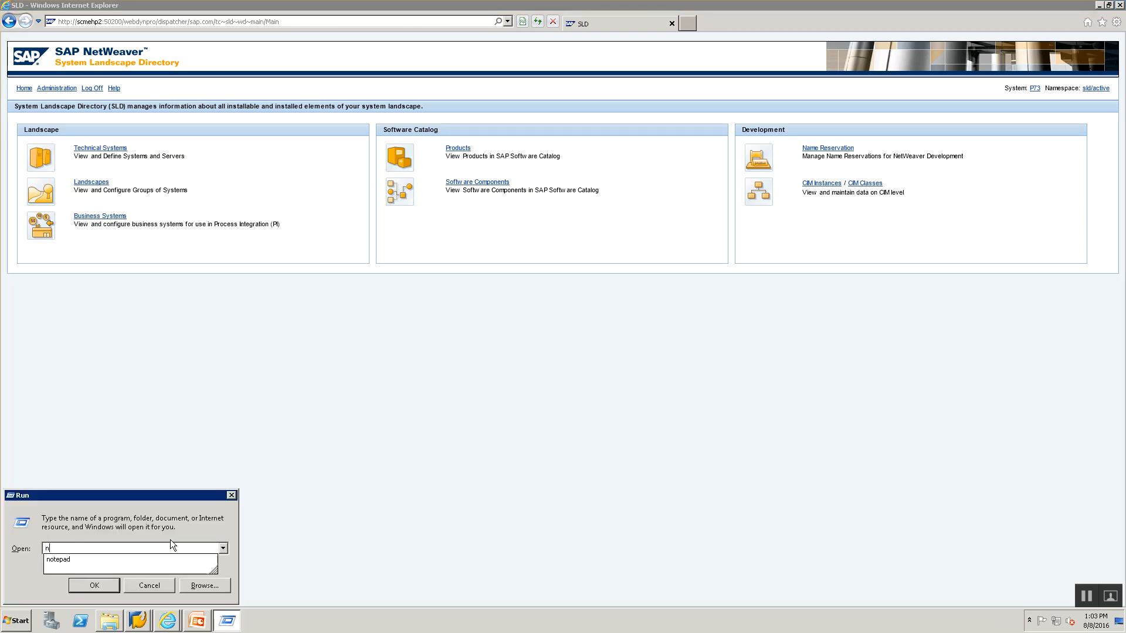
{"action": "key", "text": "Return"}
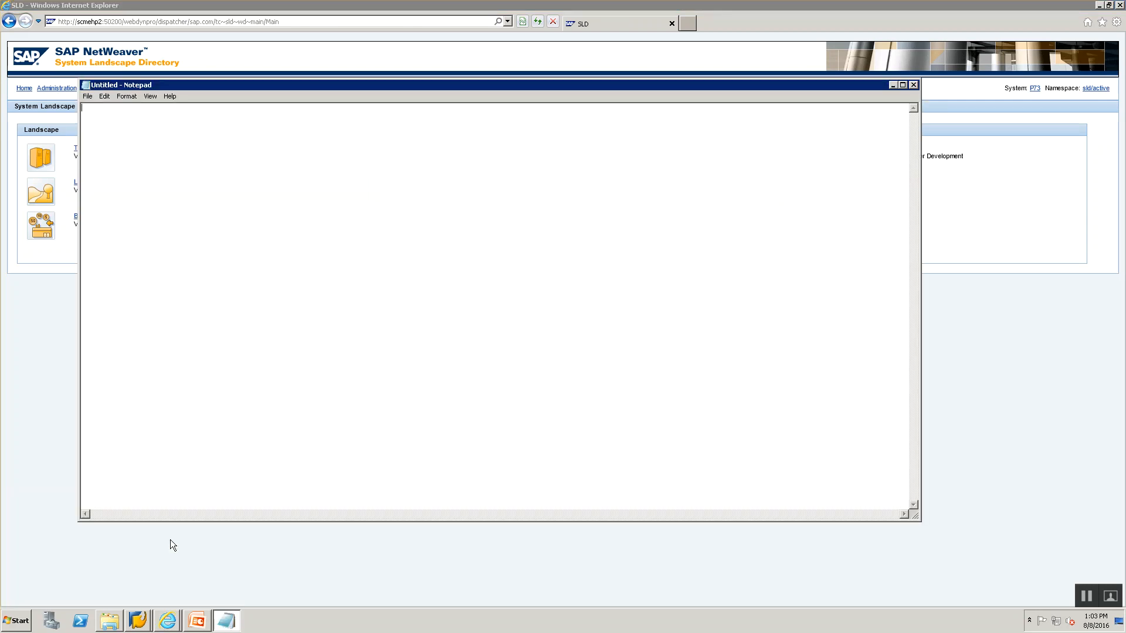
{"action": "type", "text": "Producty"}
{"action": "type", "text": "Software Compon"}
{"action": "type", "text": "ent"}
{"action": "type", "text": "Technical Syst"}
{"action": "type", "text": "te"}
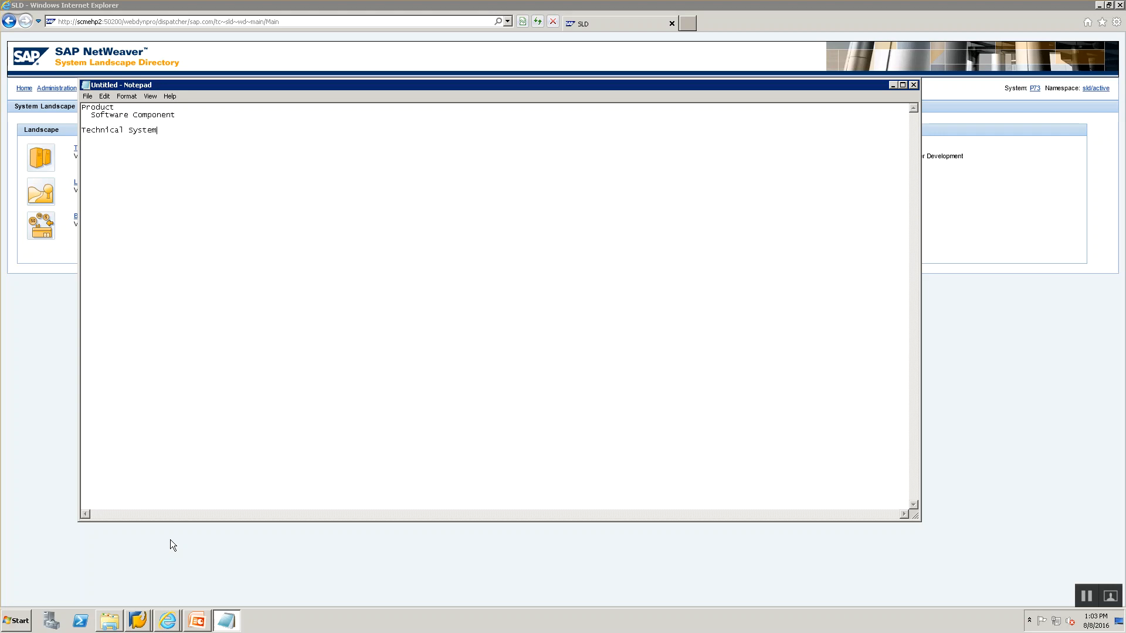
{"action": "type", "text": "Business Syste"}
{"action": "key", "text": "Delete"}
{"action": "key", "text": "Delete"}
{"action": "key", "text": "Tab"}
{"action": "key", "text": "alt+Tab"}
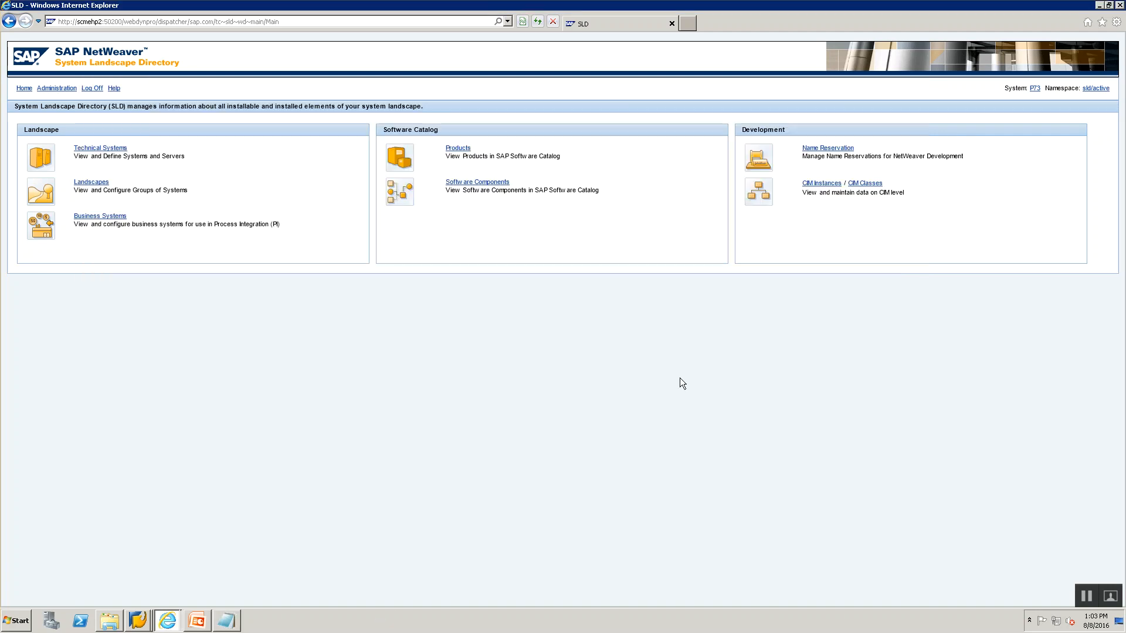
Open the Products catalog, set Software Type to Products, and start the New product wizard.
{"action": "left_click", "coordinate": [463, 149]}
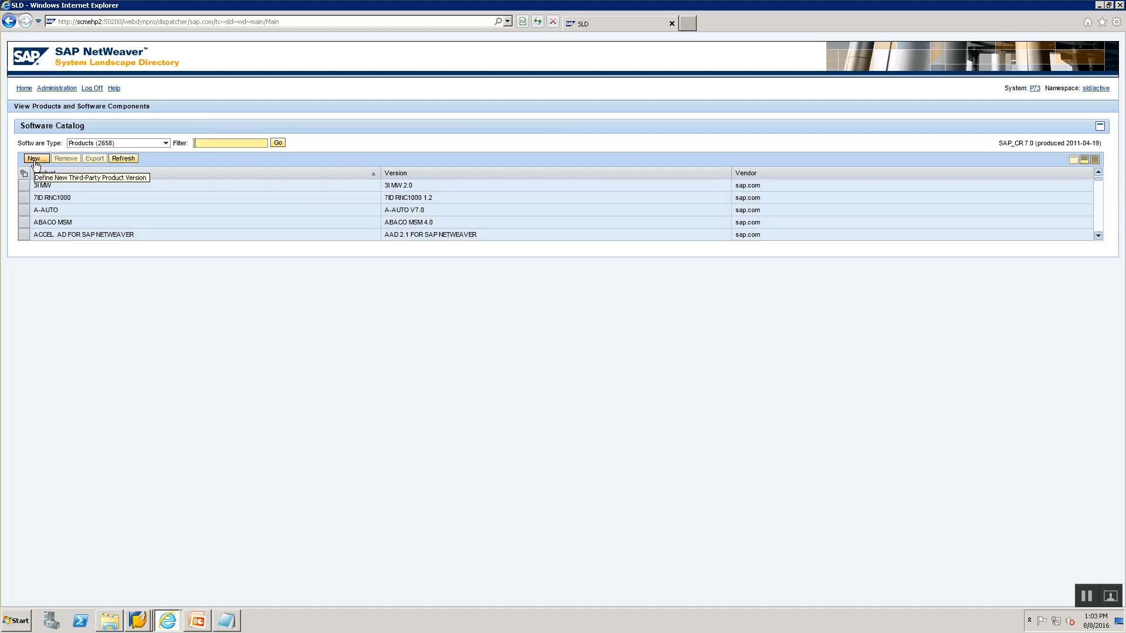
{"action": "left_click", "coordinate": [129, 143]}
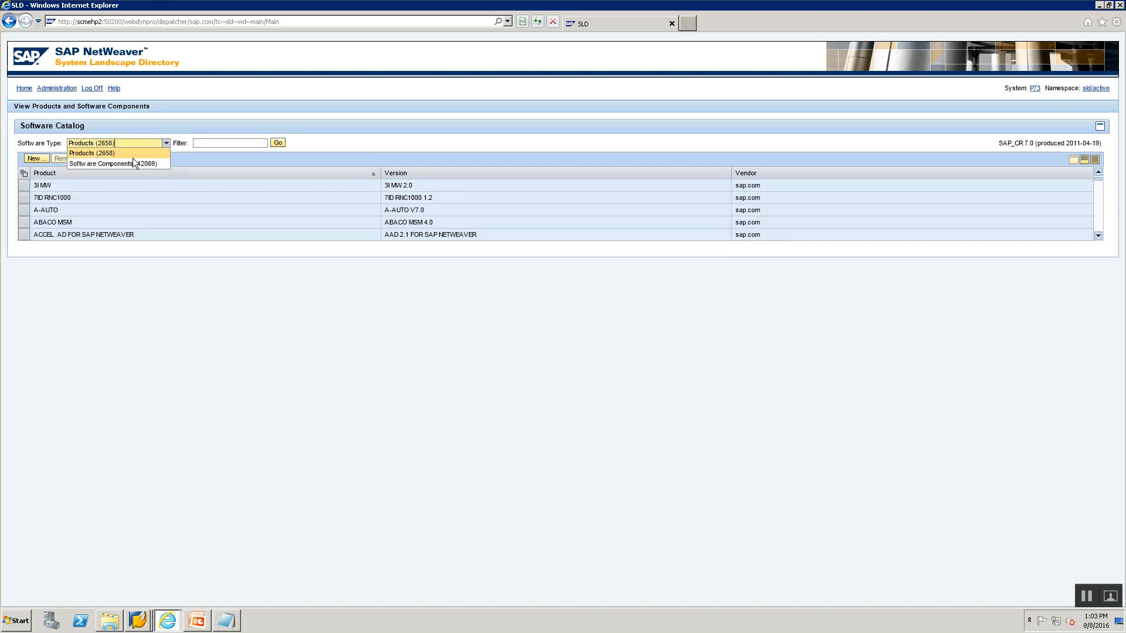
{"action": "left_click", "coordinate": [133, 163]}
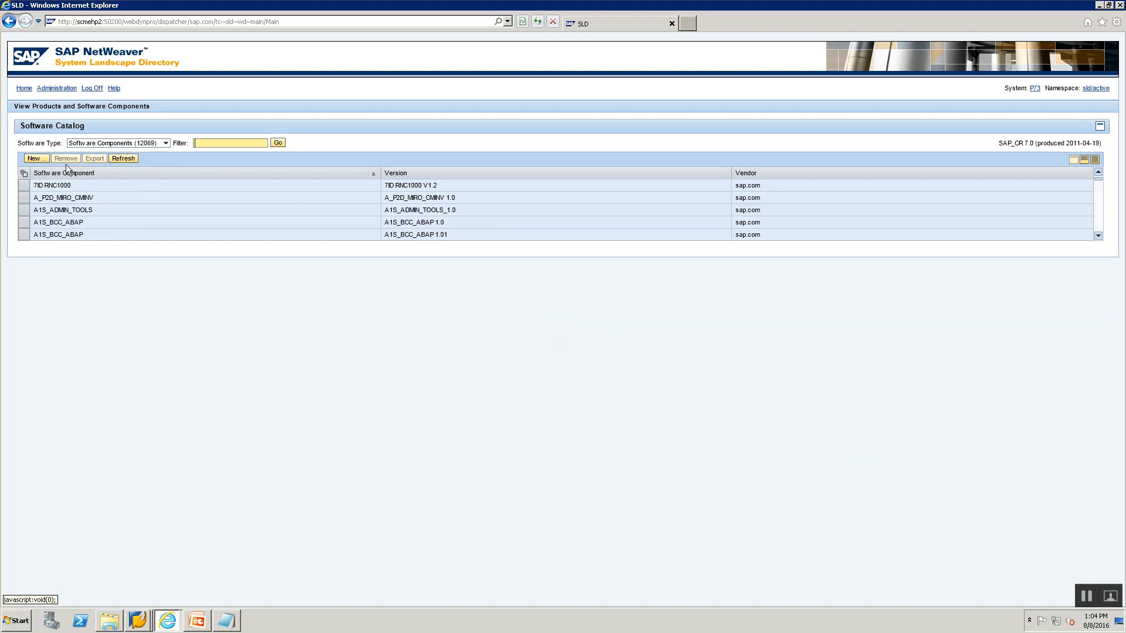
{"action": "left_click", "coordinate": [167, 143]}
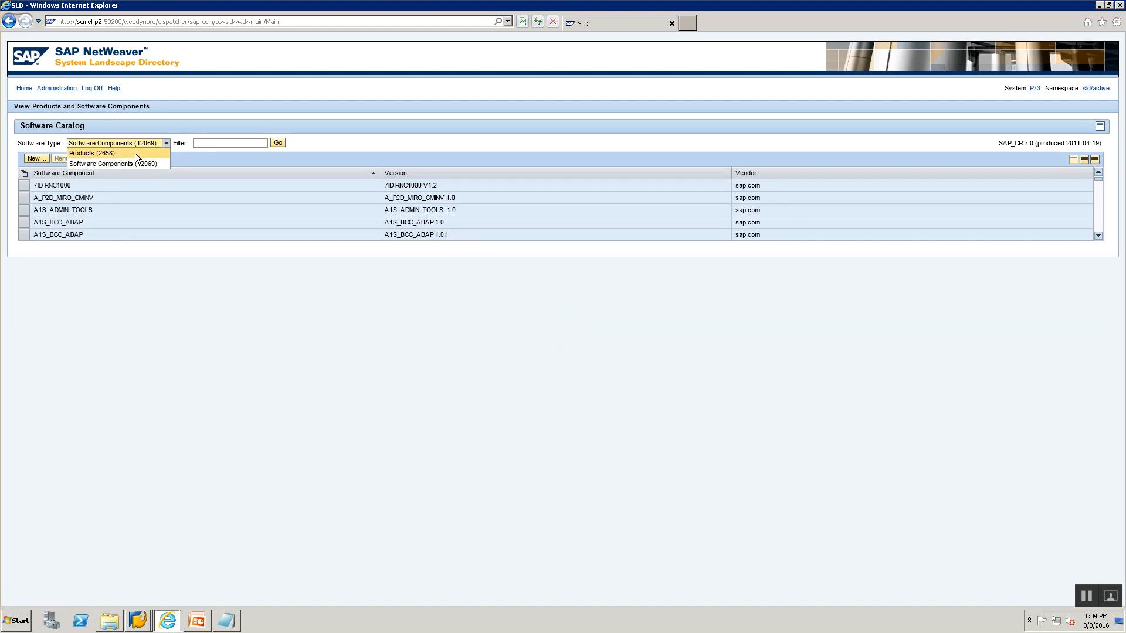
{"action": "left_click", "coordinate": [135, 153]}
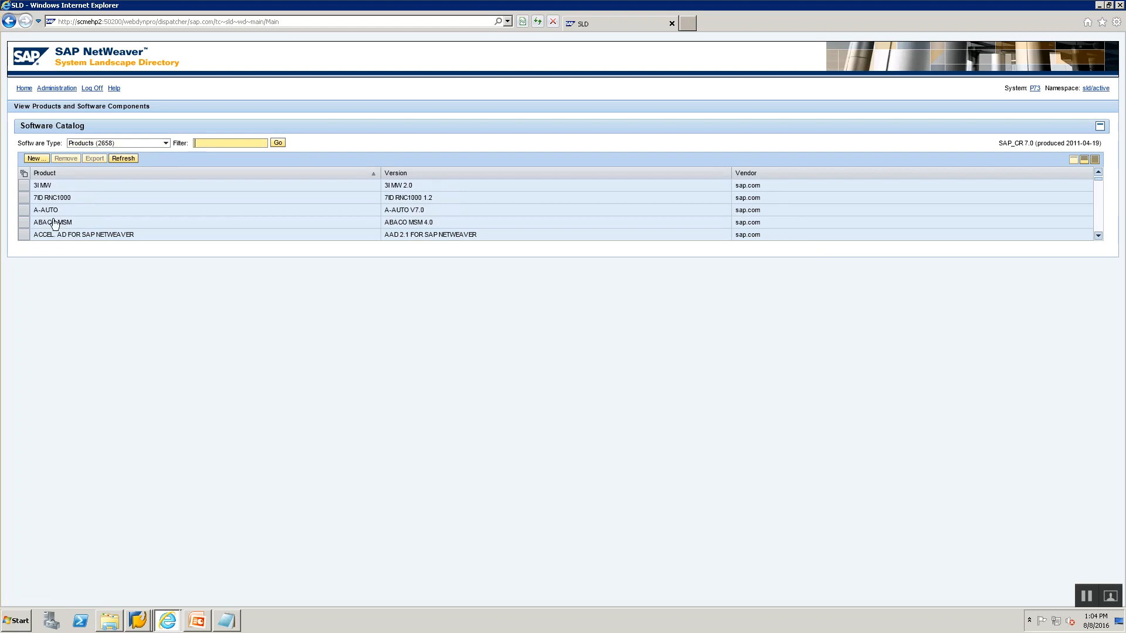
{"action": "left_click", "coordinate": [37, 159]}
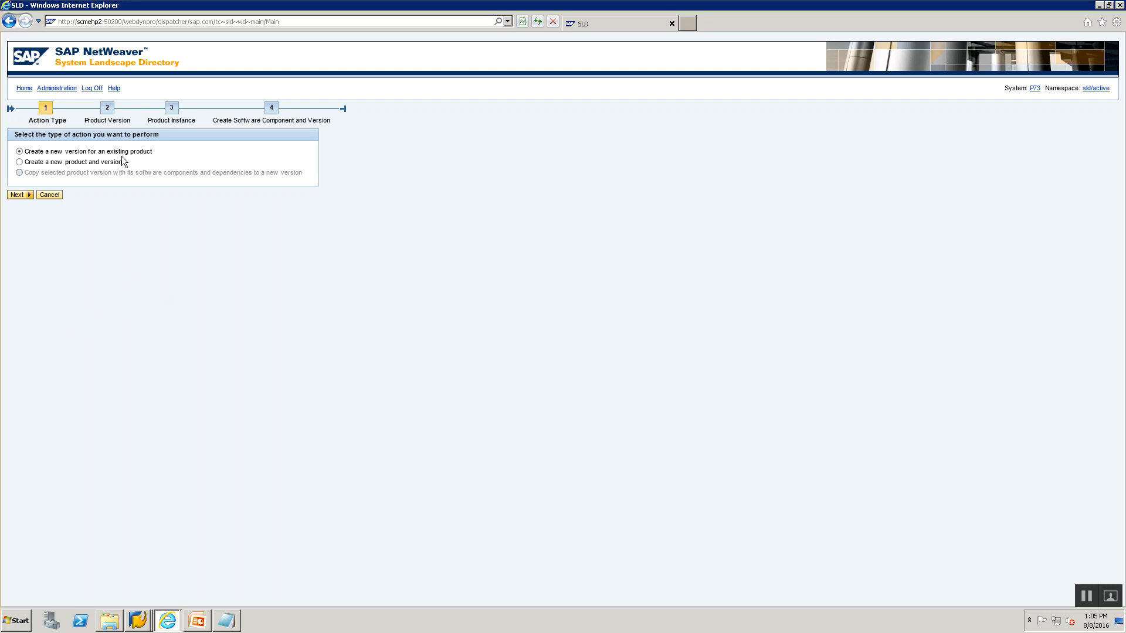
Choose 'Create a new product and version' and name the product Z_TRAINING_PRD_00.
{"action": "left_click", "coordinate": [20, 164]}
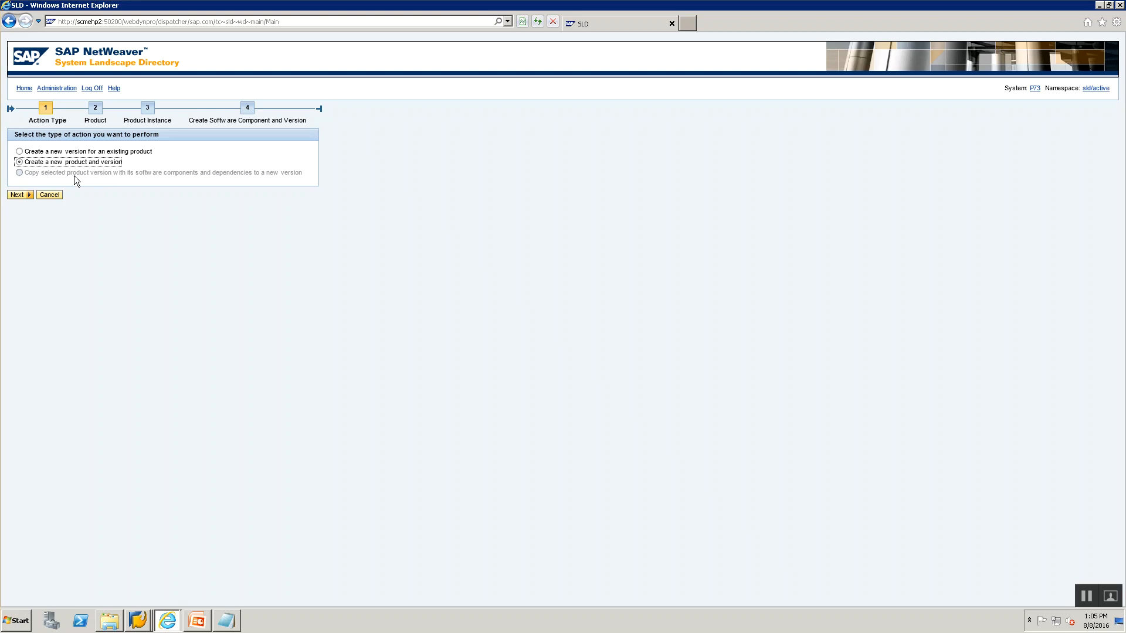
{"action": "left_click", "coordinate": [15, 196]}
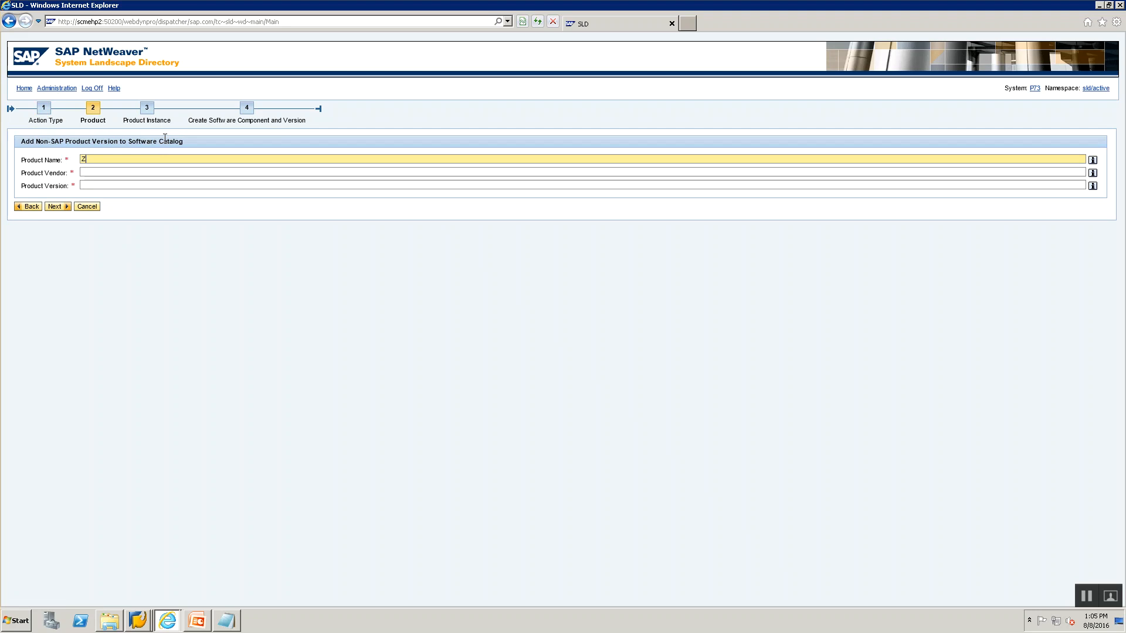
{"action": "type", "text": "Z_TRAINING0000"}
{"action": "key", "text": "BackSpace"}
{"action": "key", "text": "BackSpace"}
{"action": "key", "text": "BackSpace"}
{"action": "type", "text": "PRD"}
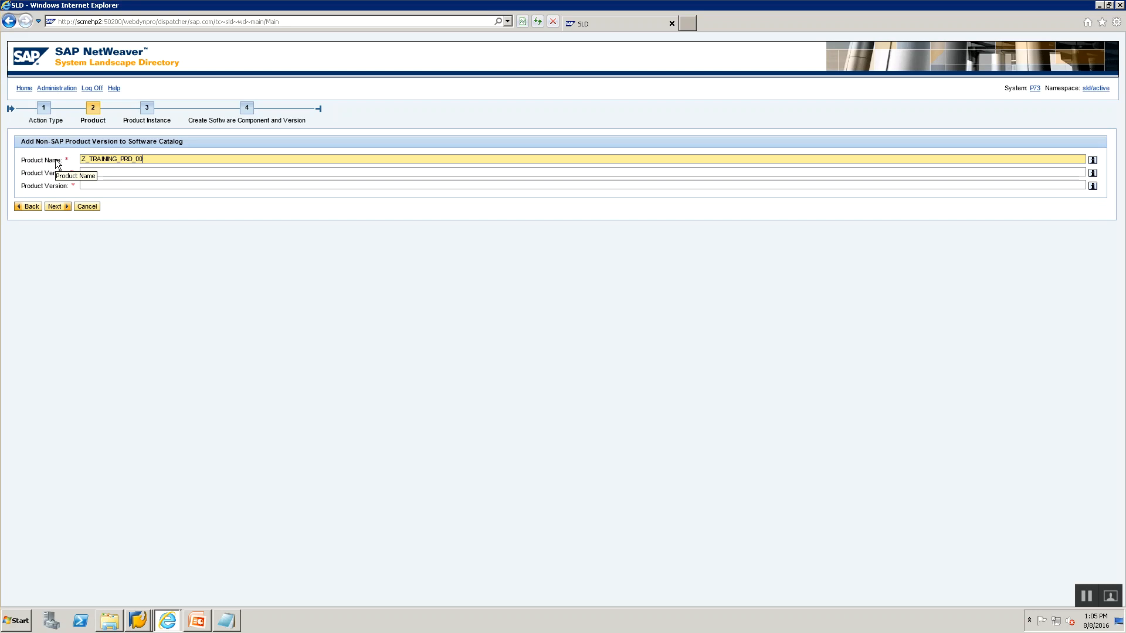
Enter vendor training.com and product version 1.0.
{"action": "left_click", "coordinate": [147, 172]}
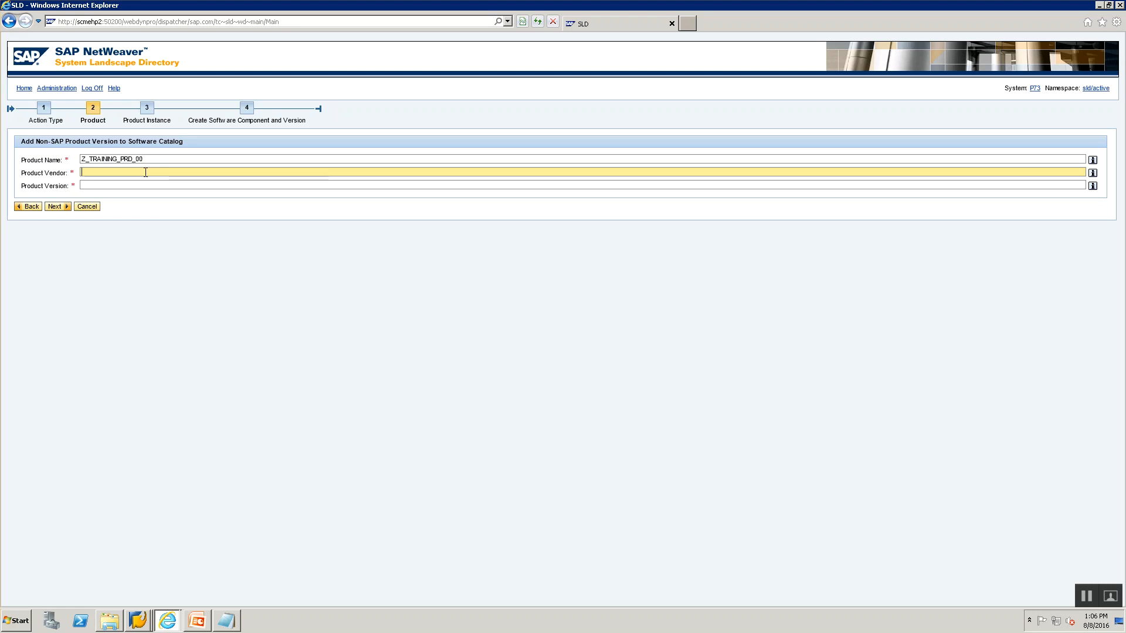
{"action": "type", "text": "training.com"}
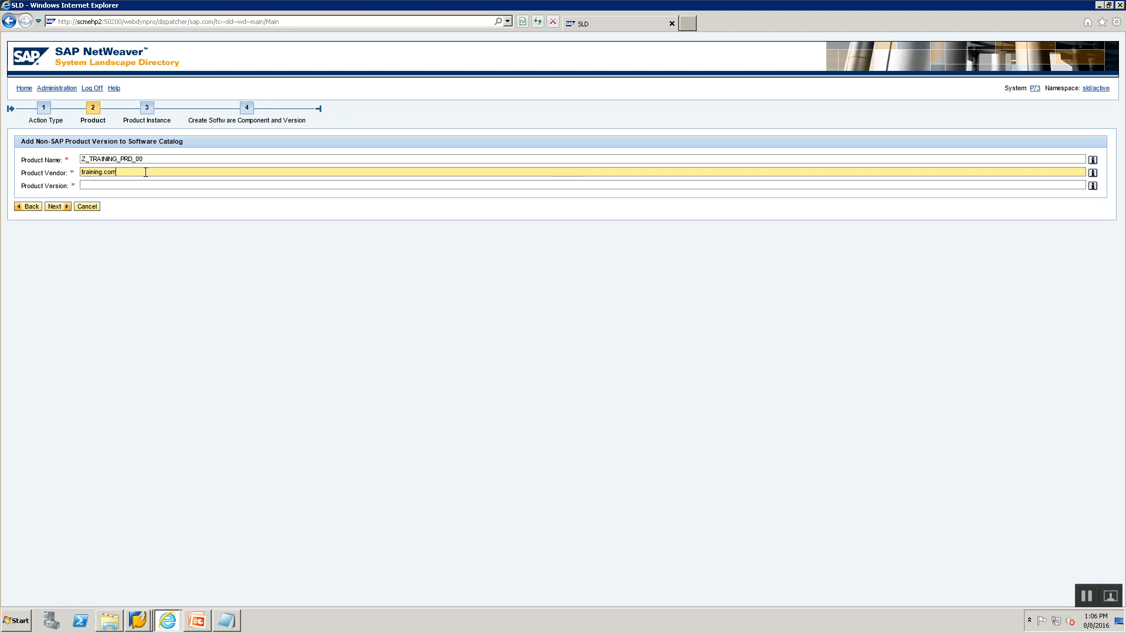
{"action": "key", "text": "Tab"}
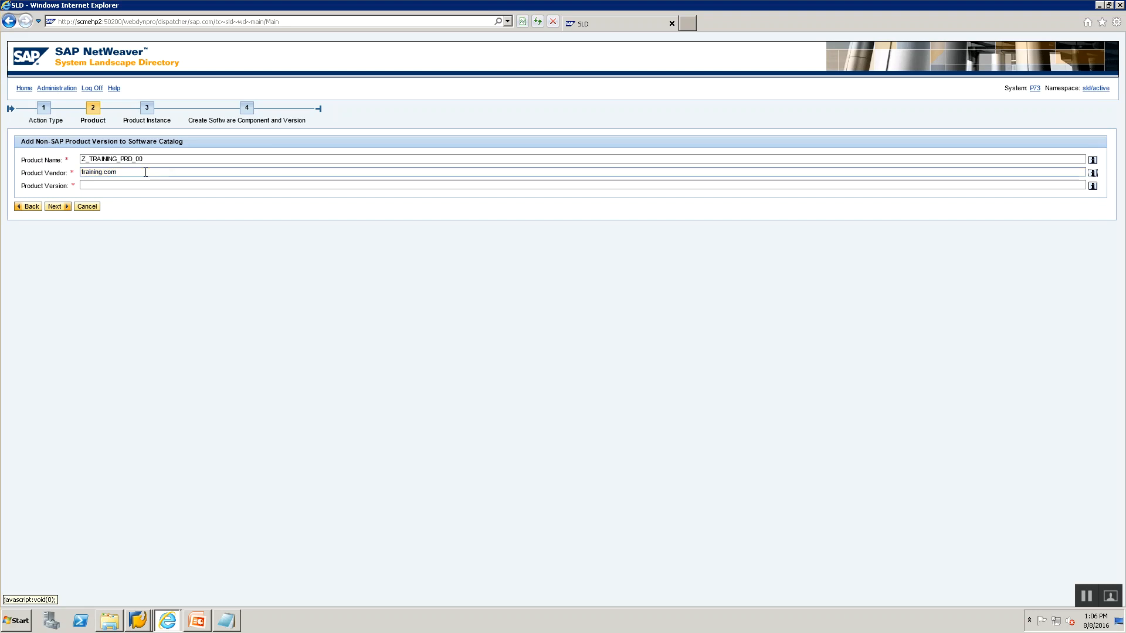
{"action": "left_click", "coordinate": [106, 185]}
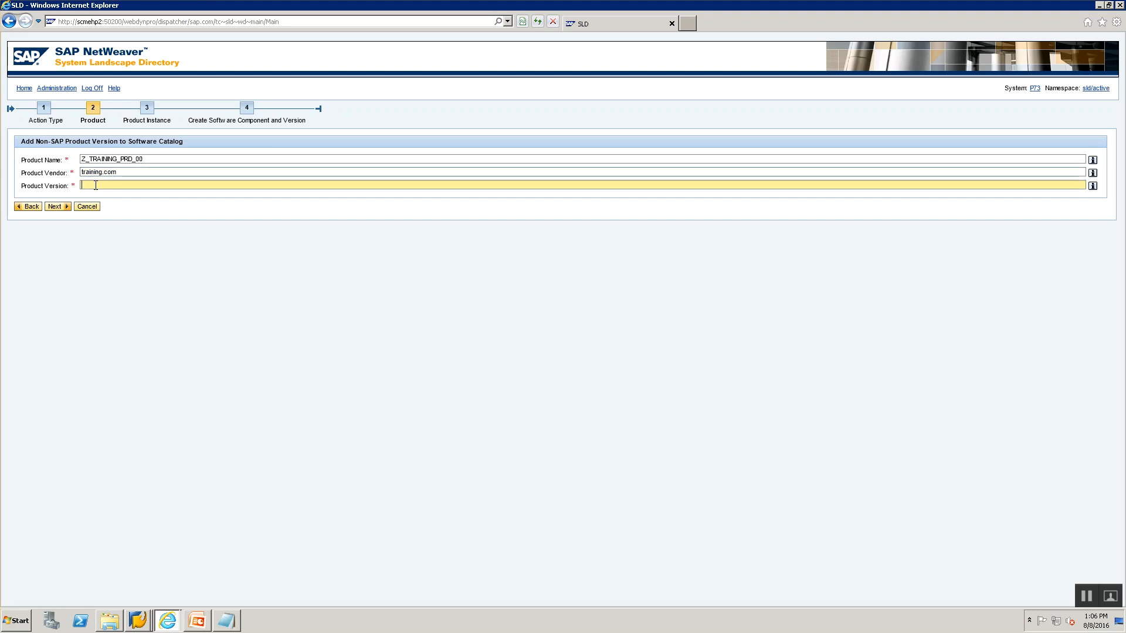
{"action": "type", "text": "1/0"}
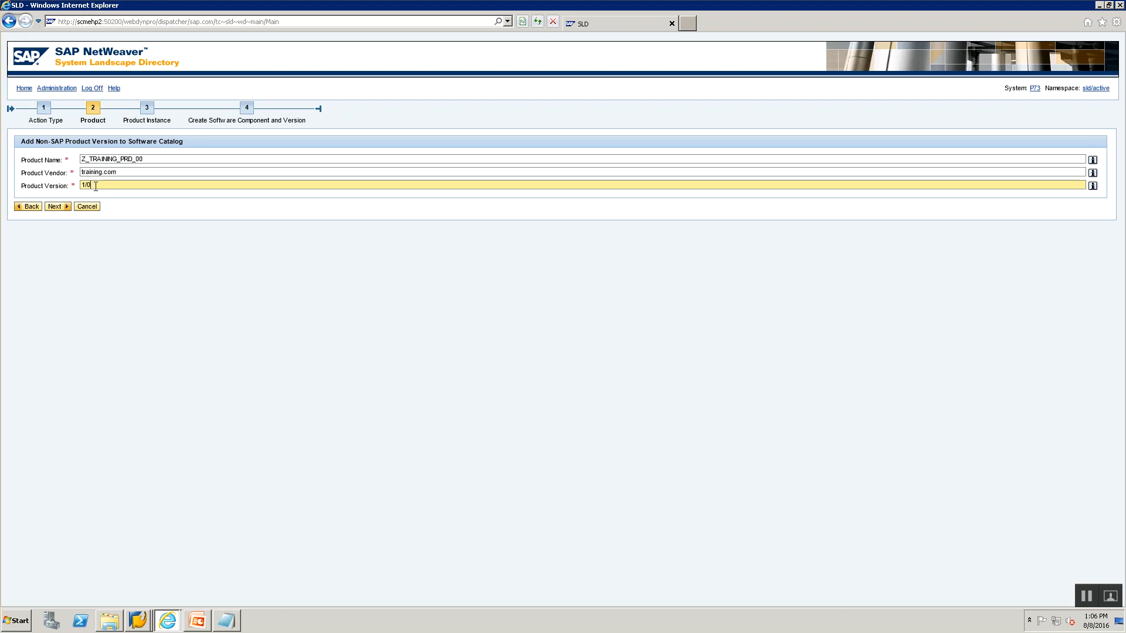
{"action": "key", "text": "BackSpace"}
{"action": "type", "text": ".0"}
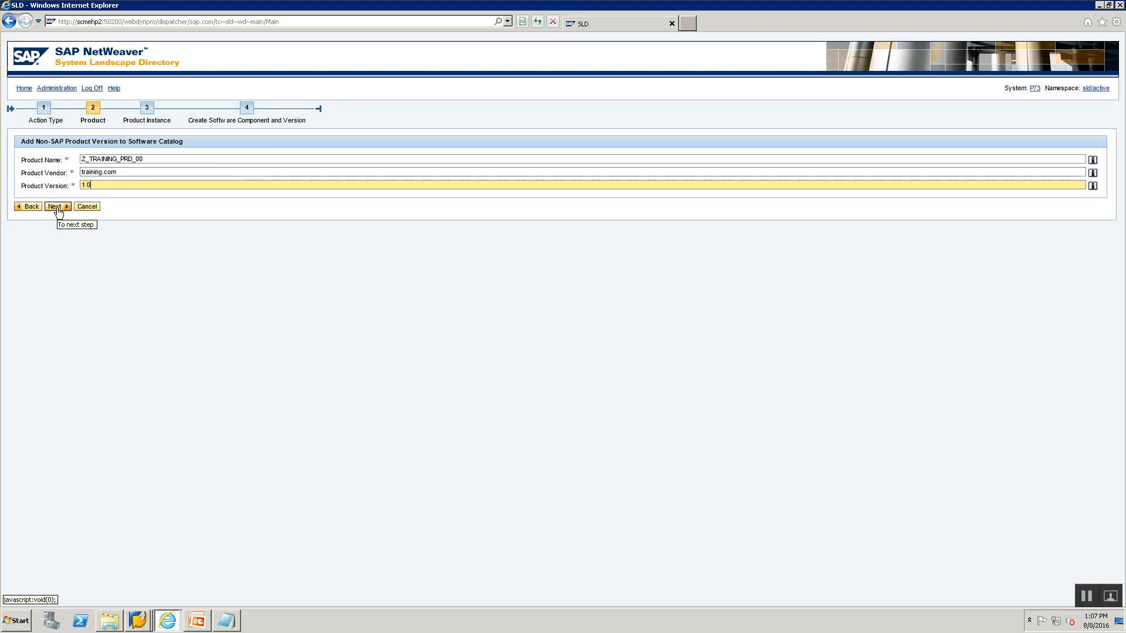
Name the product instance Z_TRAINING_PRD_INST_00 and advance to the software component step.
{"action": "left_click", "coordinate": [54, 207]}
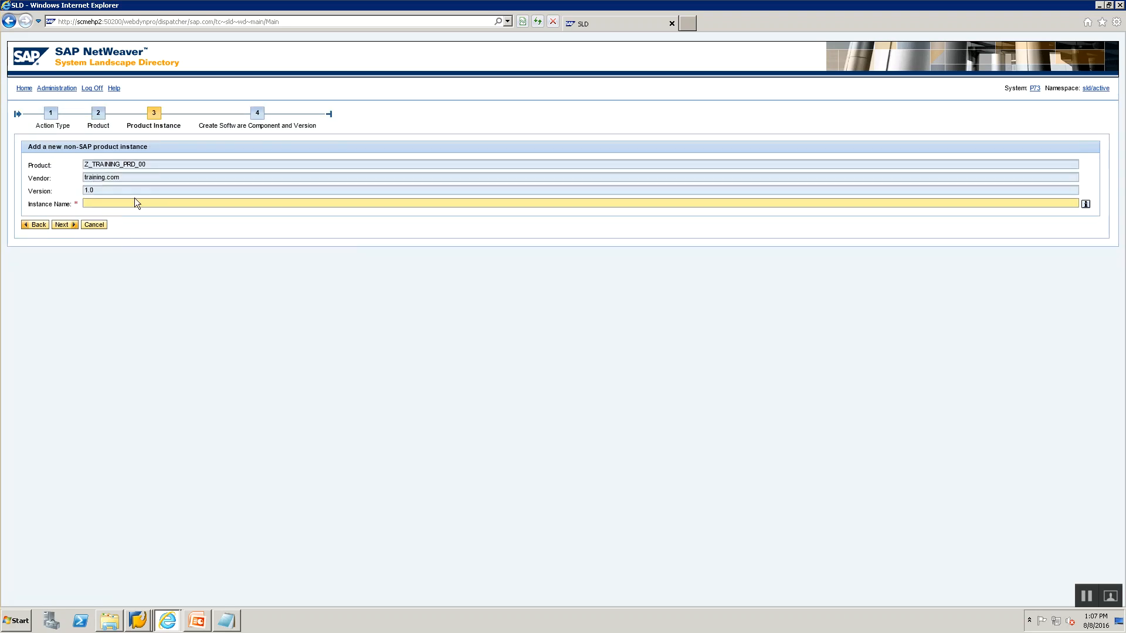
{"action": "type", "text": "Z_TRAINING_PRD_INST_00"}
{"action": "left_click", "coordinate": [61, 225]}
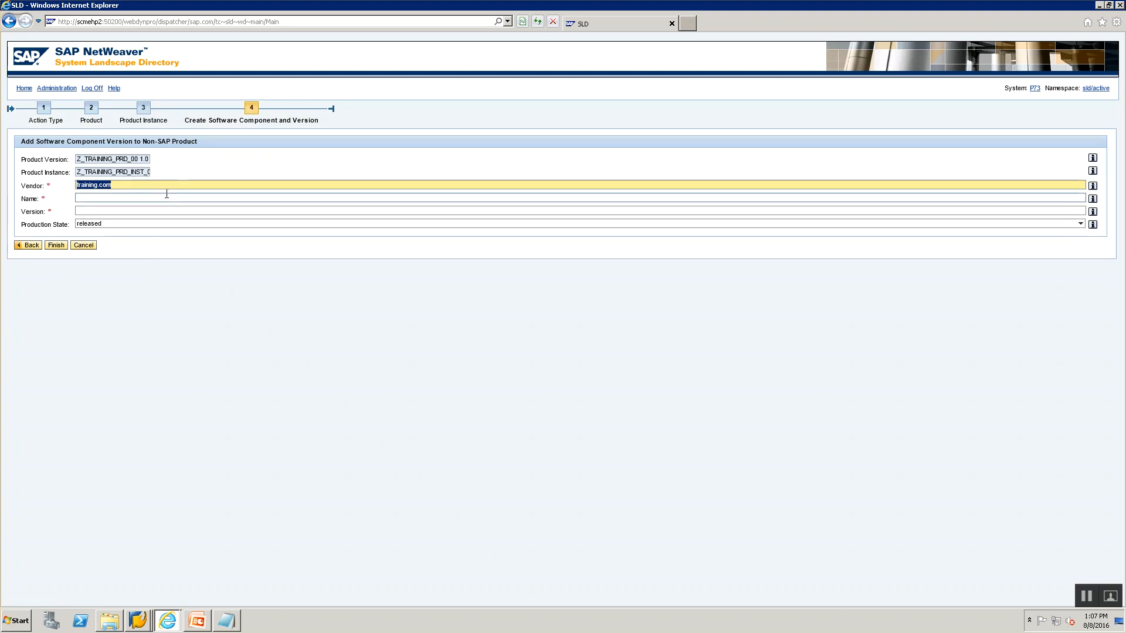
Name the software component Z_TRAINING_SWCV_00 with version 1.0, leaving production state released.
{"action": "left_click", "coordinate": [166, 198]}
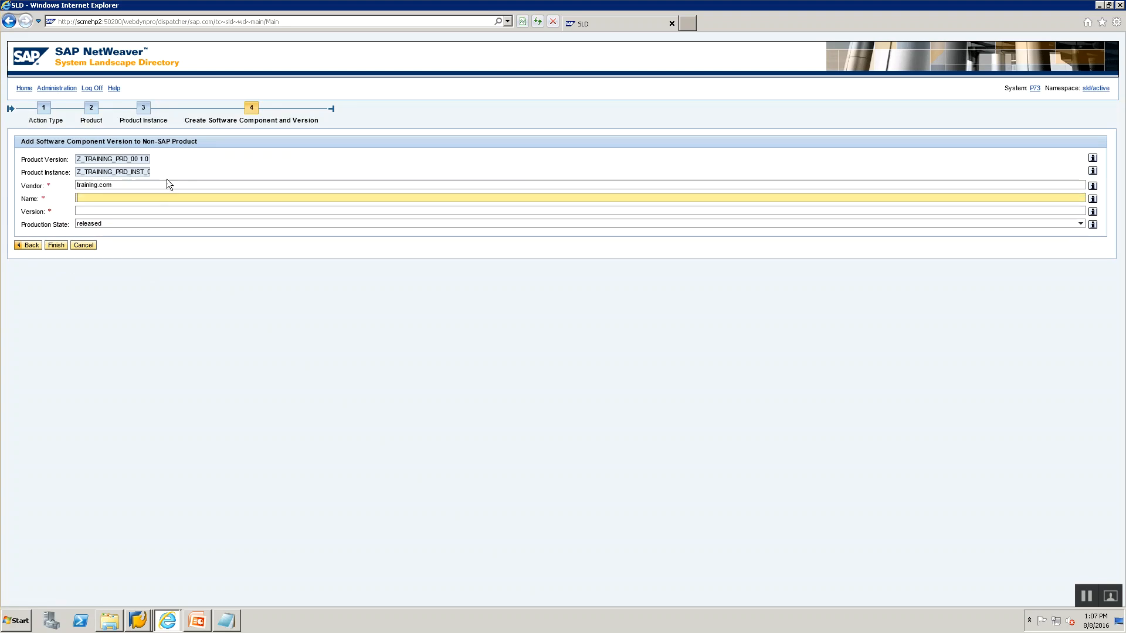
{"action": "double_click", "coordinate": [106, 159]}
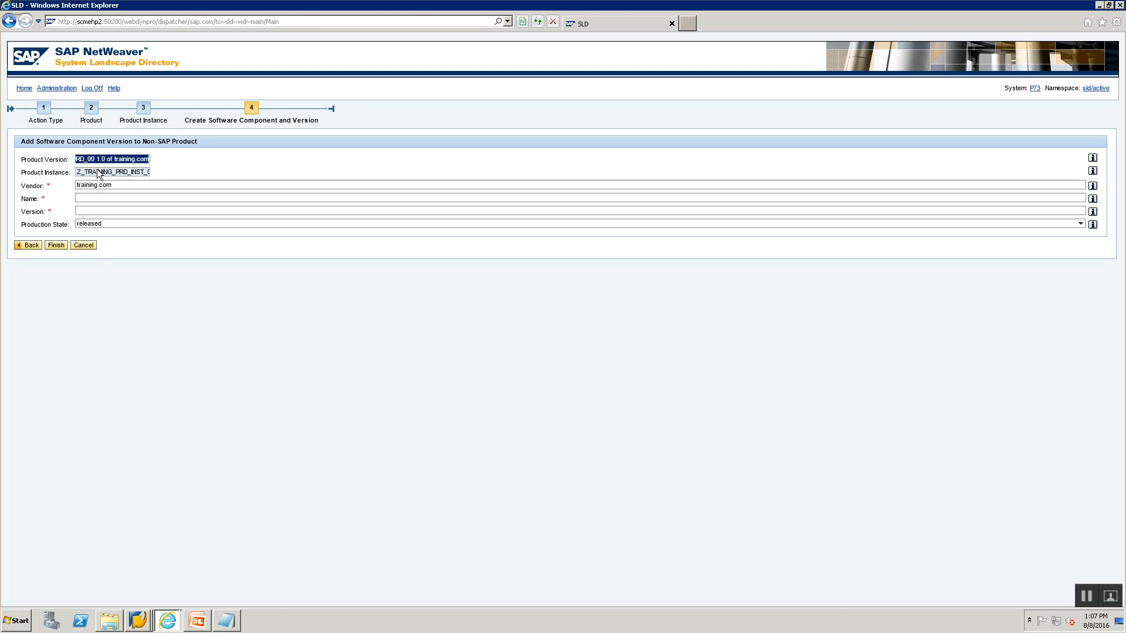
{"action": "double_click", "coordinate": [104, 172]}
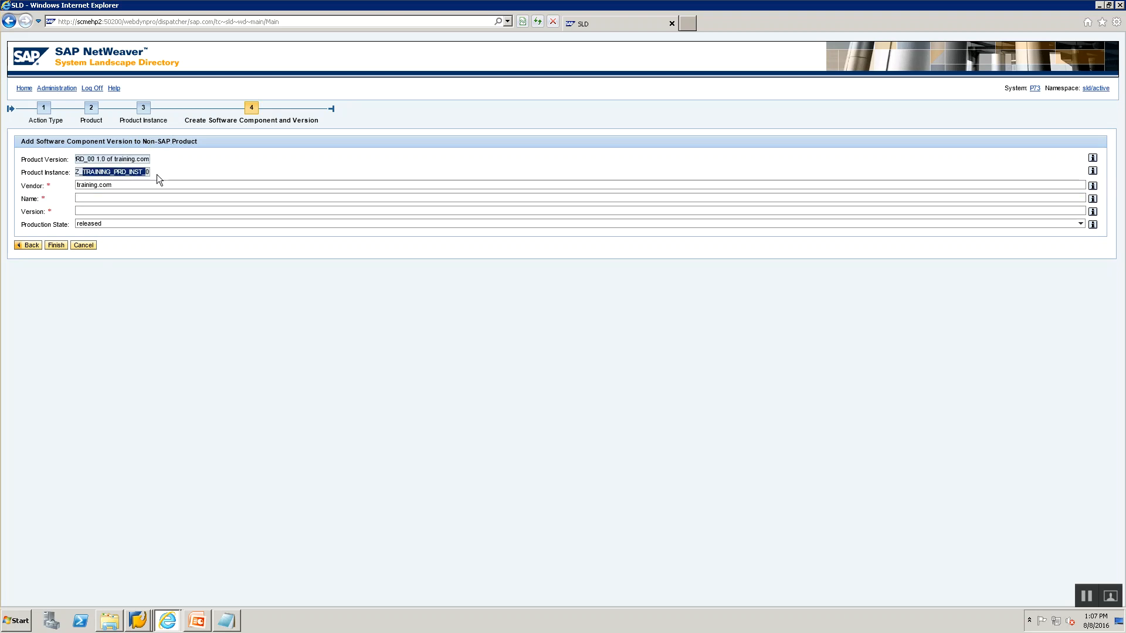
{"action": "left_click", "coordinate": [134, 197]}
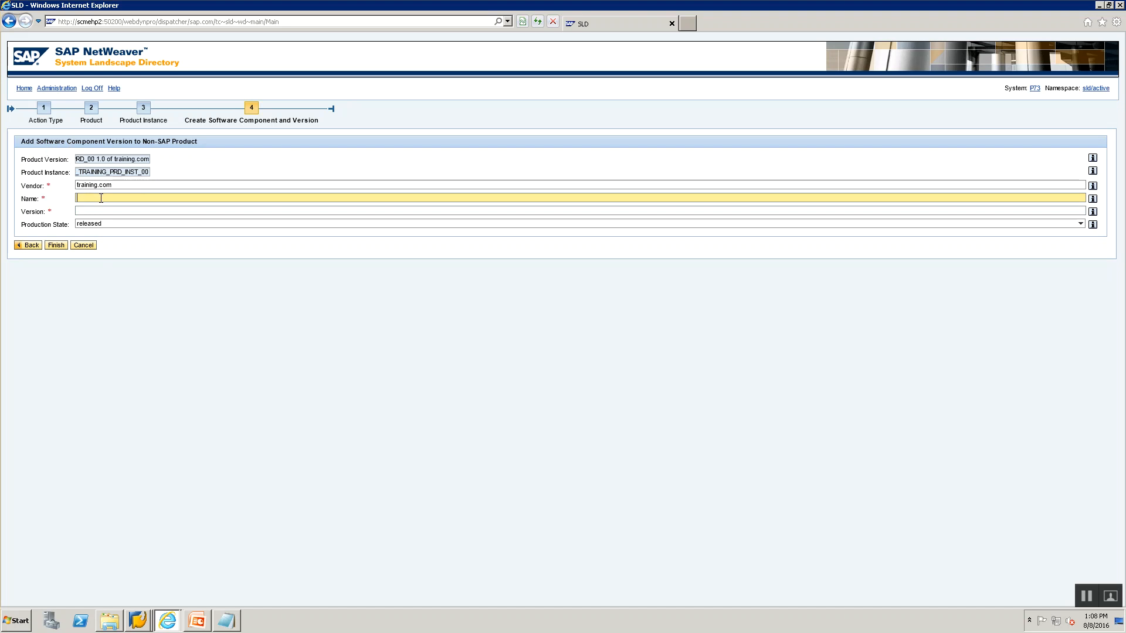
{"action": "type", "text": "Z_"}
{"action": "left_click", "coordinate": [98, 173]}
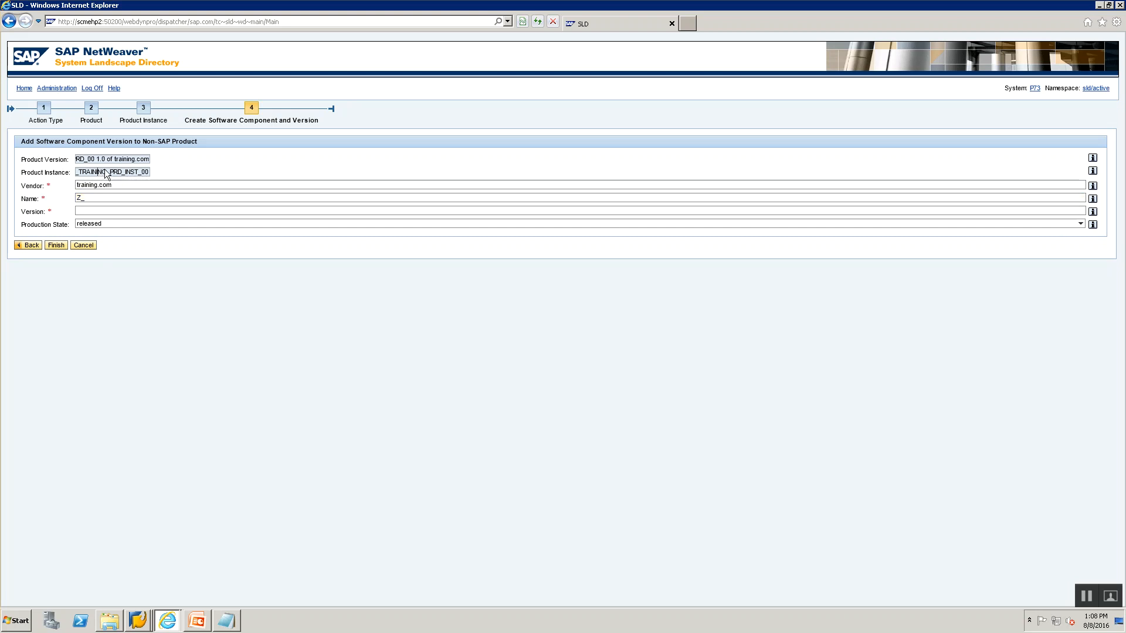
{"action": "double_click", "coordinate": [105, 159]}
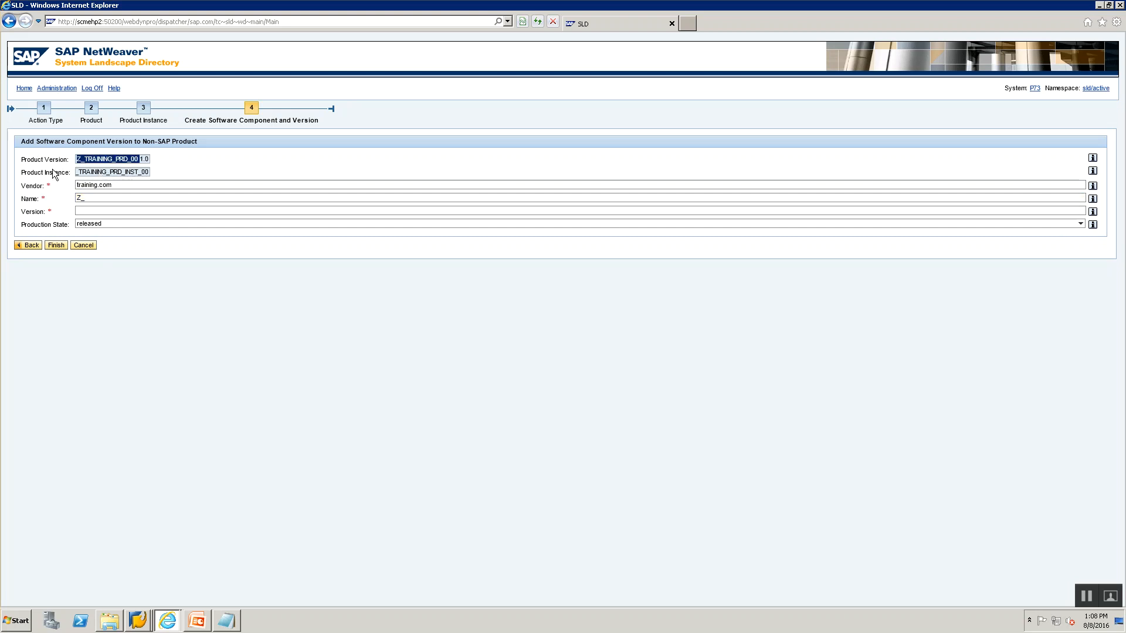
{"action": "left_click", "coordinate": [93, 195]}
{"action": "type", "text": "TR"}
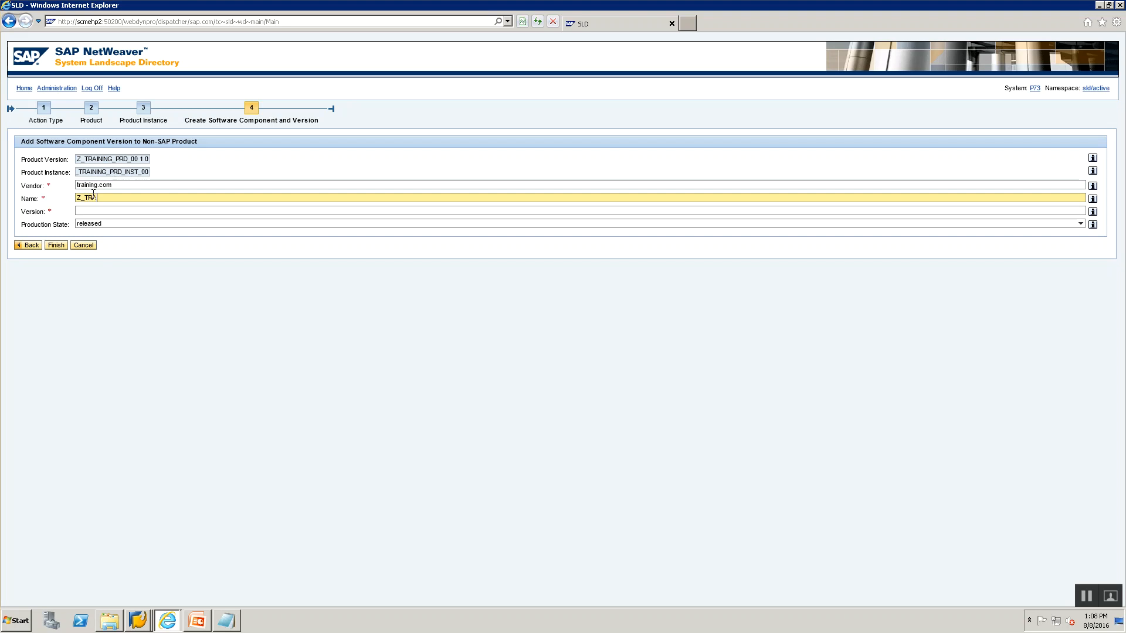
{"action": "type", "text": "AINING_SWCV_00"}
{"action": "left_click", "coordinate": [131, 212]}
{"action": "type", "text": "1.0"}
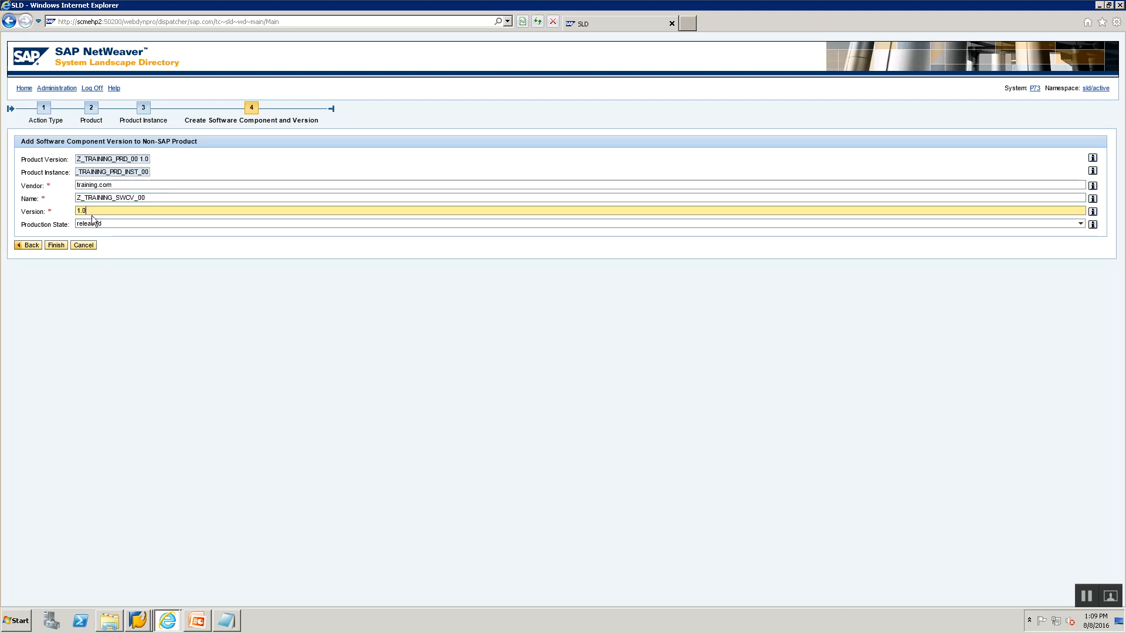
Finish the Z_TRAINING_PRD_00 product and confirm Z_TRAINING_SWCV_00 1.0 lists it under Products.
{"action": "left_click", "coordinate": [55, 245]}
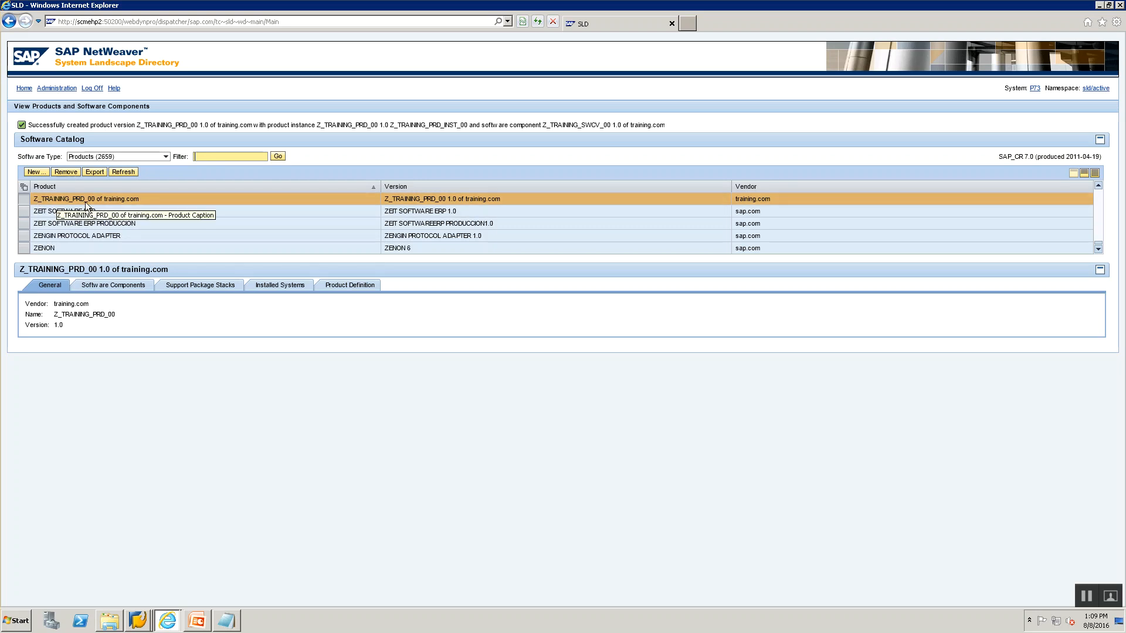
{"action": "left_click", "coordinate": [98, 288]}
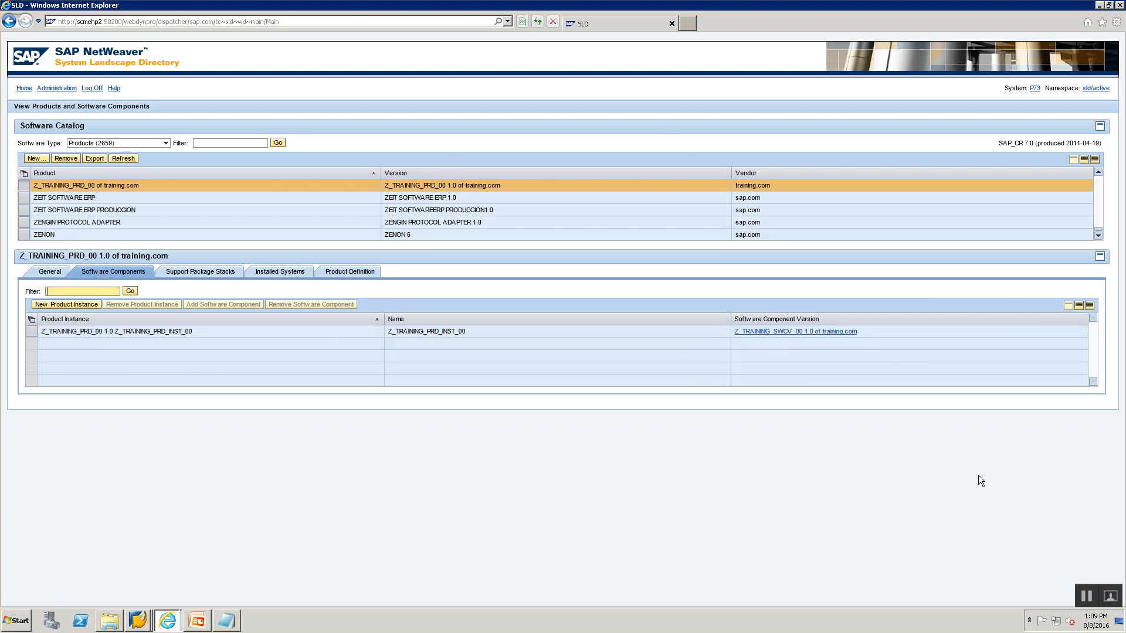
{"action": "left_click", "coordinate": [774, 332]}
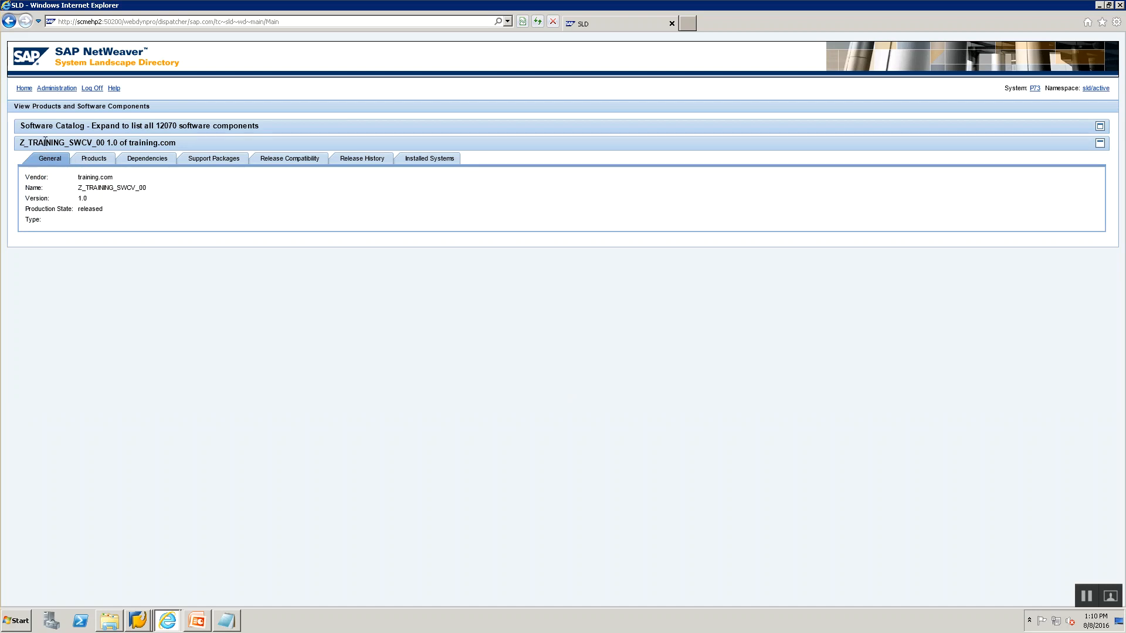
{"action": "left_click", "coordinate": [85, 164]}
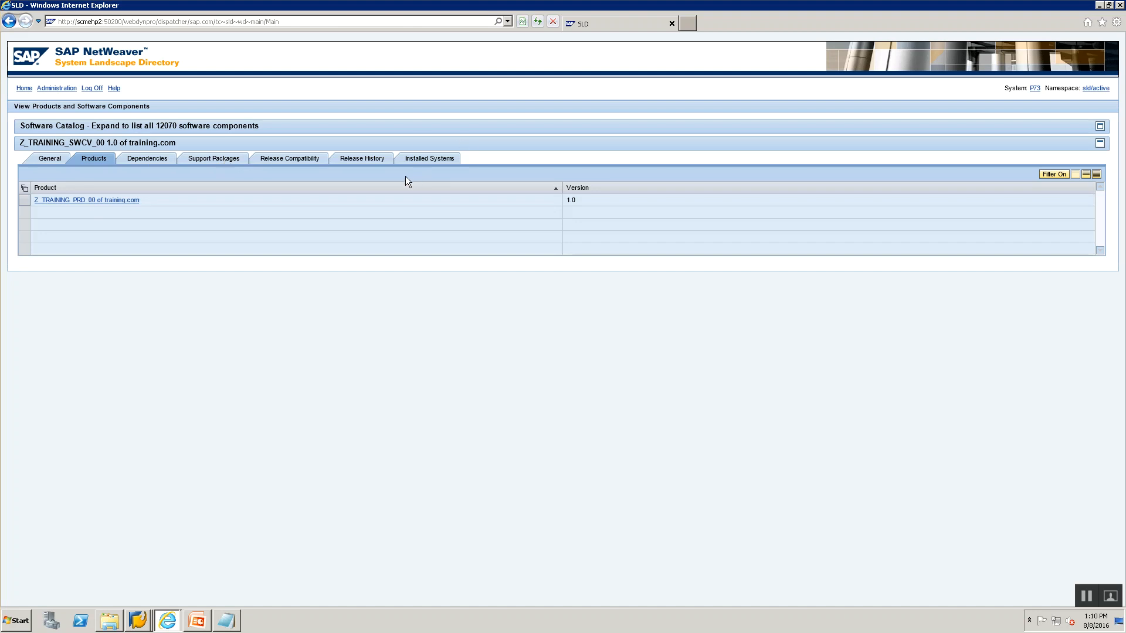
Note the Technical System mappings of WebAS ABAP, WebAS Java and 3rd Party to SAP ABAP and SAP Java.
{"action": "key", "text": "alt+Tab"}
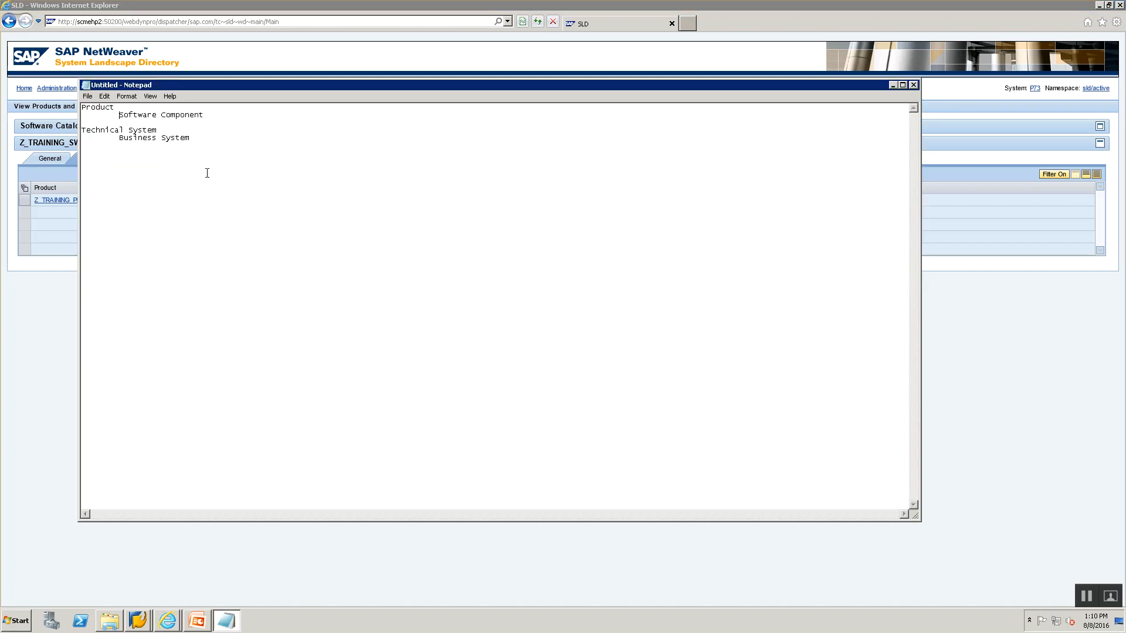
{"action": "left_click_drag", "start_coordinate": [166, 104], "coordinate": [2, 105]}
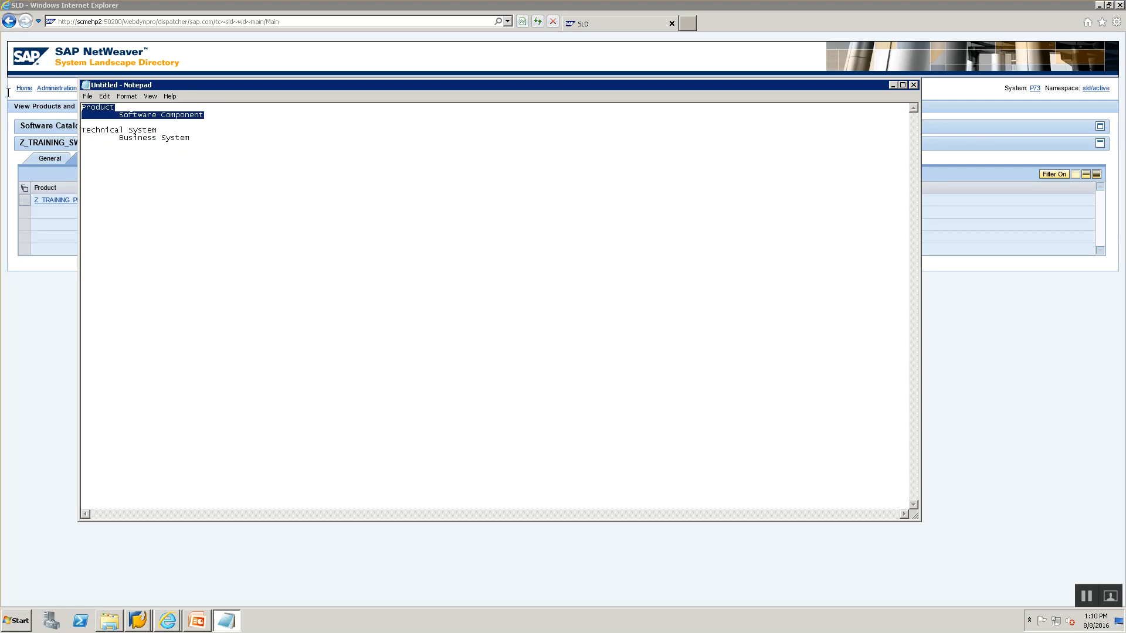
{"action": "left_click", "coordinate": [185, 131]}
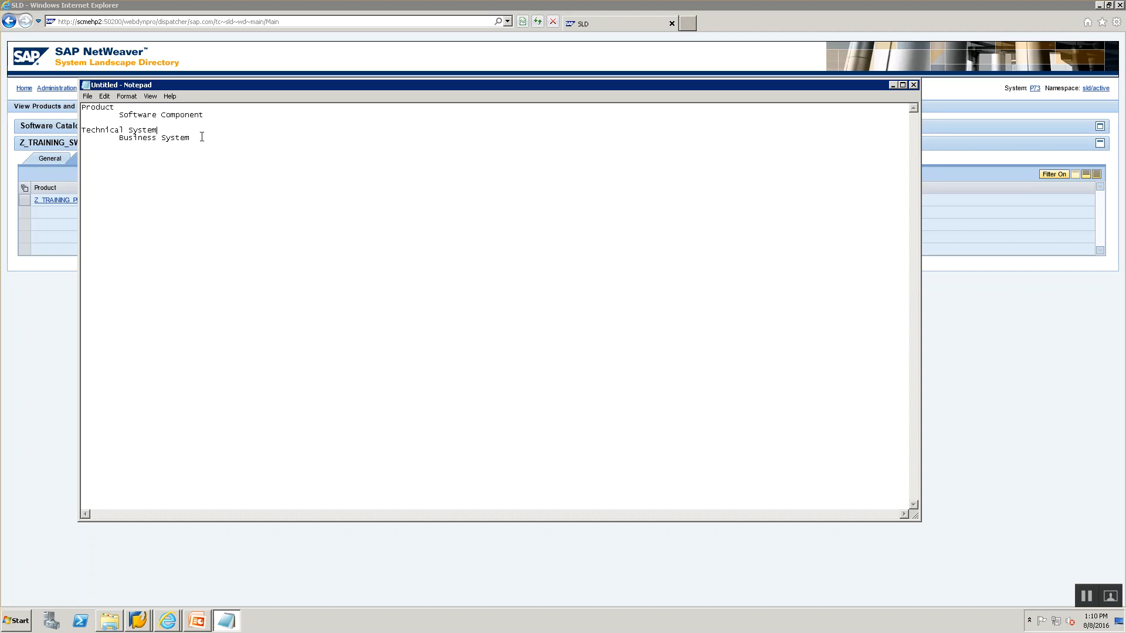
{"action": "left_click", "coordinate": [199, 138]}
{"action": "type", "text": "Technical System \t"}
{"action": "type", "text": "WebAS ABAP"}
{"action": "key", "text": "Return"}
{"action": "type", "text": "WebAS Java \tTh"}
{"action": "key", "text": "BackSpace"}
{"action": "type", "text": "3rd Party"}
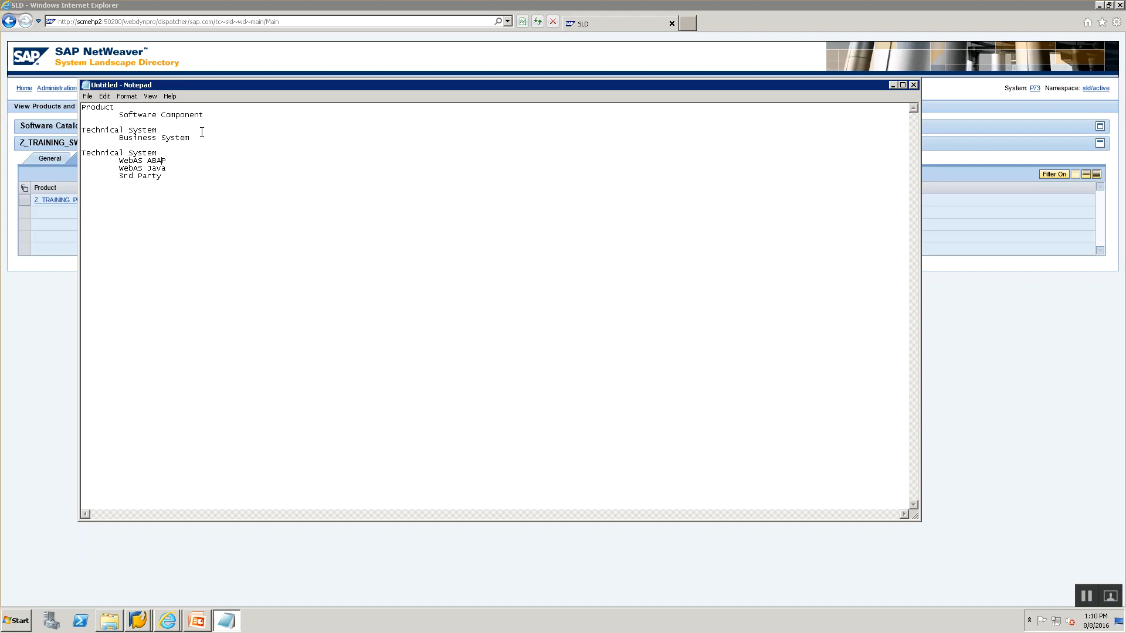
{"action": "type", "text": ">"}
{"action": "type", "text": "> SA"}
{"action": "type", "text": "P Java SAP ABAP"}
Add Non SAP and a Business System list of WebAS ABAP, WebAS Java and 3rd Party.
{"action": "key", "text": "Down"}
{"action": "type", "text": "Non SAP "}
{"action": "type", "text": "Business System \t"}
{"action": "type", "text": "WebAS"}
{"action": "type", "text": " ABA"}
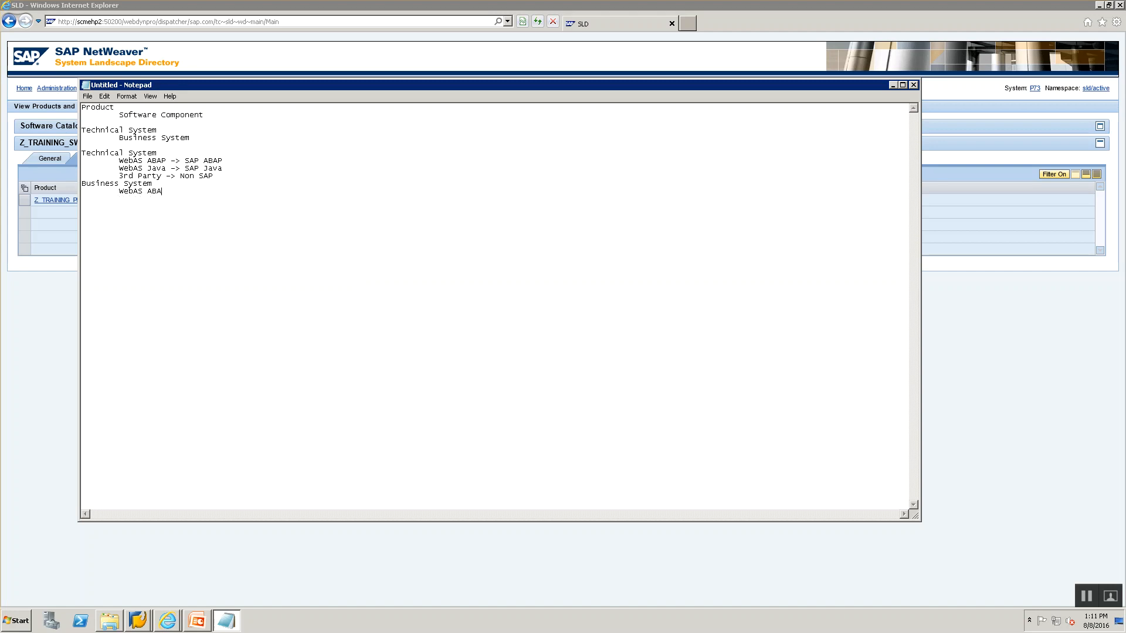
{"action": "type", "text": "P \tWebAS Java"}
{"action": "key", "text": "Return"}
{"action": "type", "text": "3rd Party"}
{"action": "key", "text": "alt+Tab"}
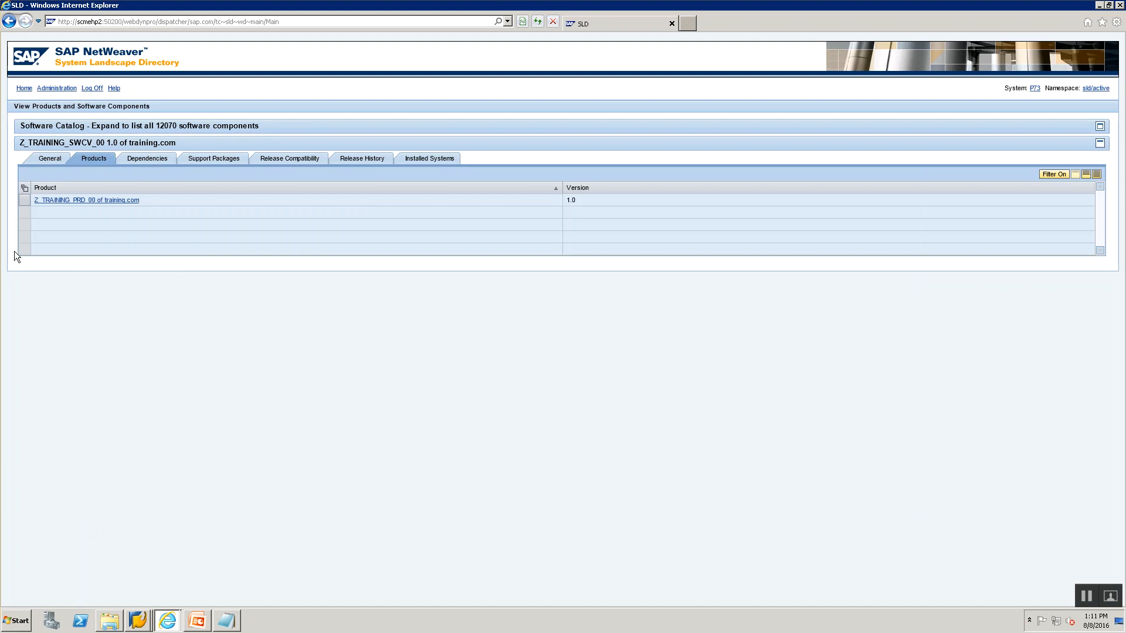
From Home, open Technical Systems, review the system type filter, and launch New Technical System.
{"action": "left_click", "coordinate": [24, 89]}
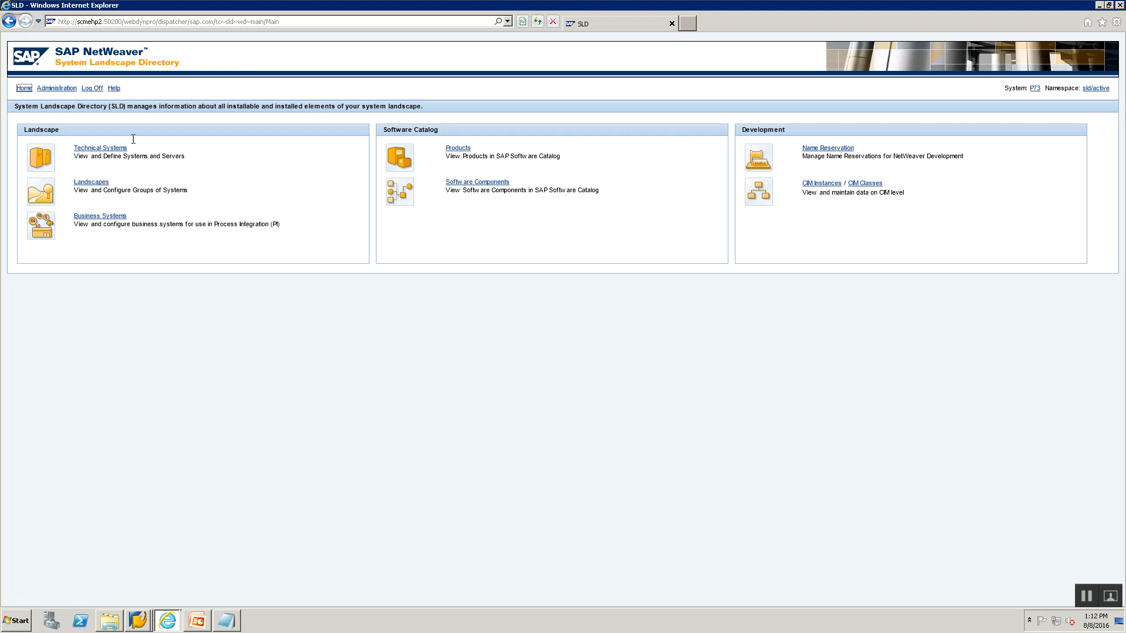
{"action": "left_click", "coordinate": [112, 149]}
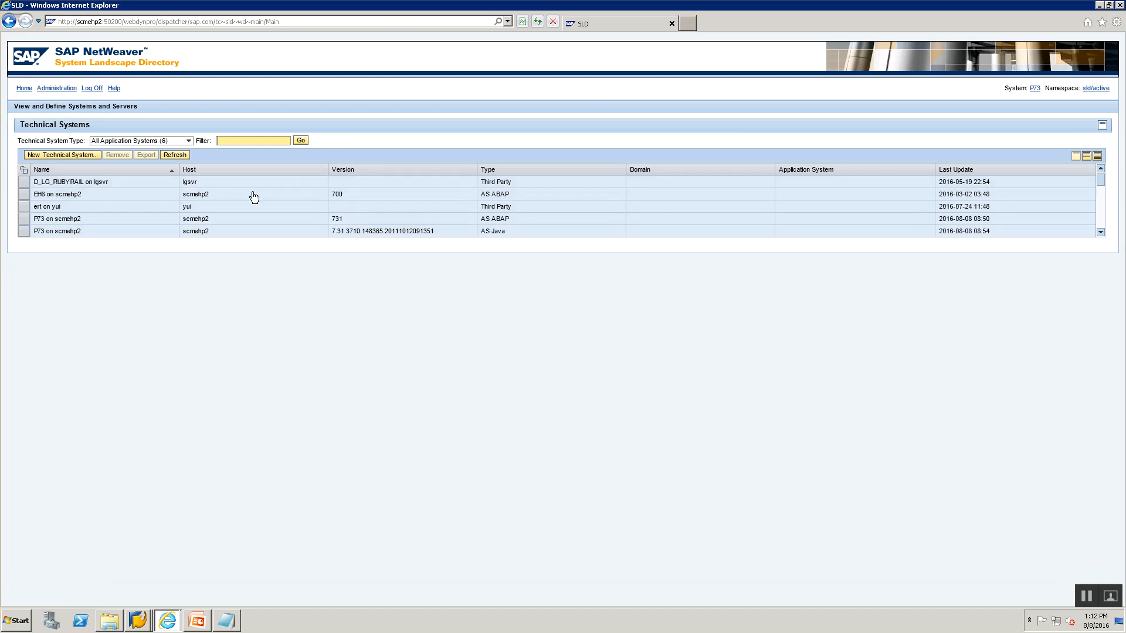
{"action": "left_click", "coordinate": [188, 142]}
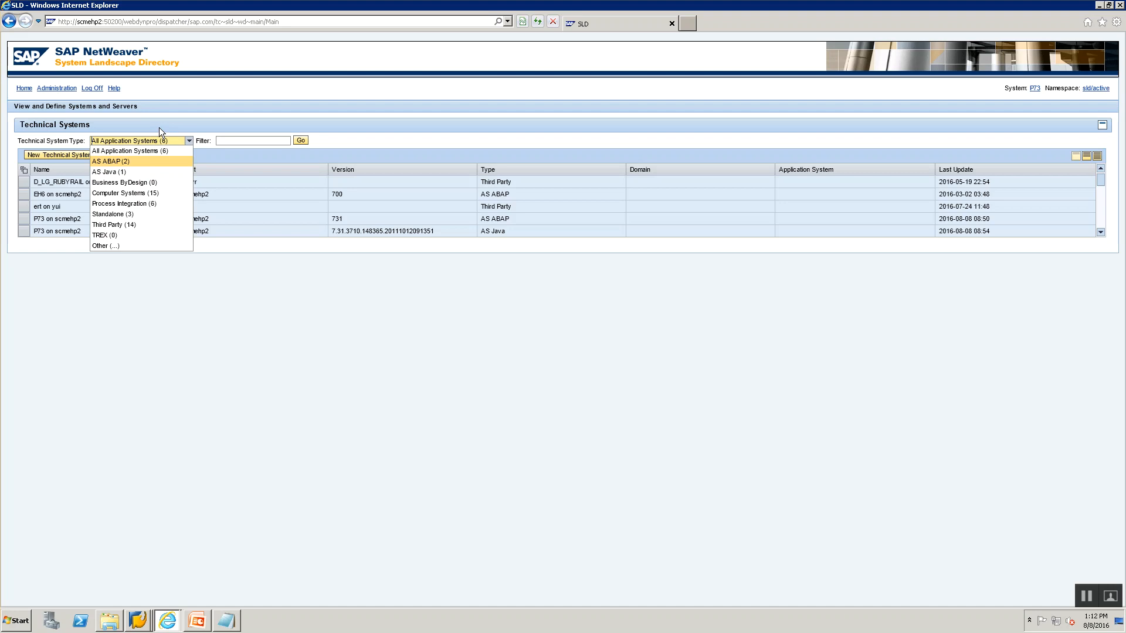
{"action": "left_click", "coordinate": [154, 143]}
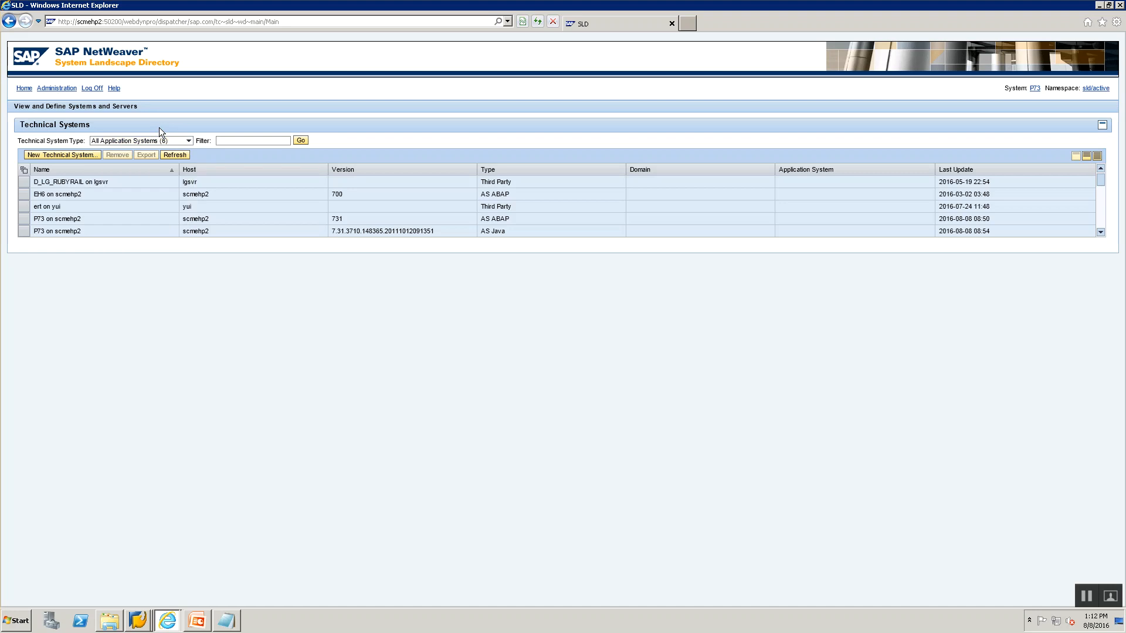
{"action": "left_click", "coordinate": [74, 155]}
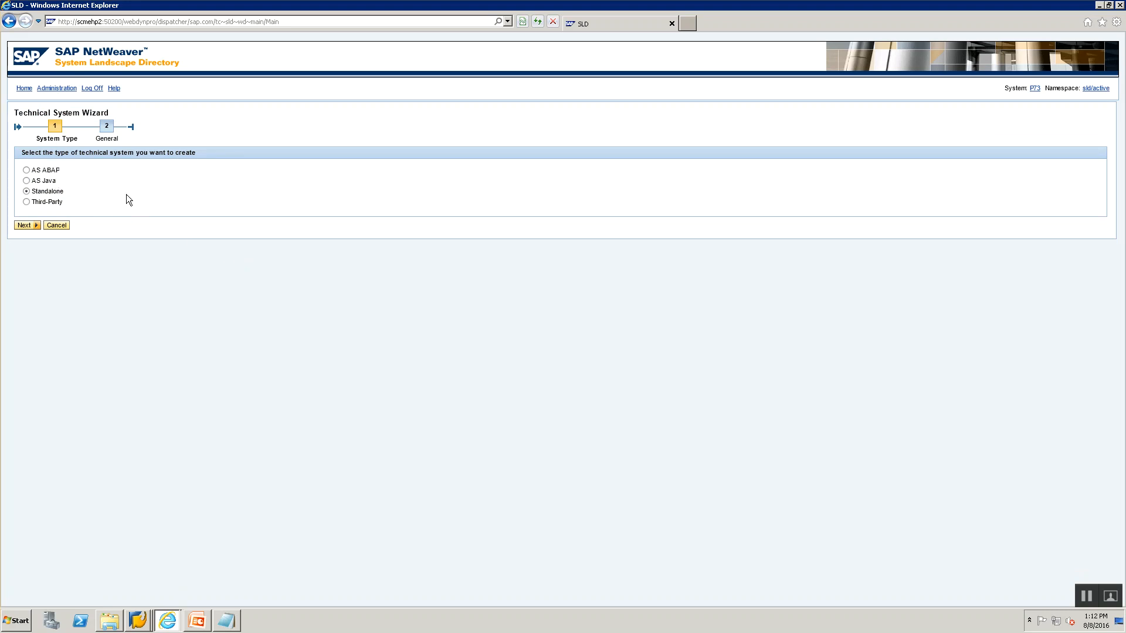
Choose Third-Party as the technical system type and continue to the General step.
{"action": "left_click", "coordinate": [27, 203]}
{"action": "left_click", "coordinate": [26, 192]}
{"action": "left_click", "coordinate": [27, 202]}
{"action": "key", "text": "Up"}
{"action": "left_click", "coordinate": [27, 202]}
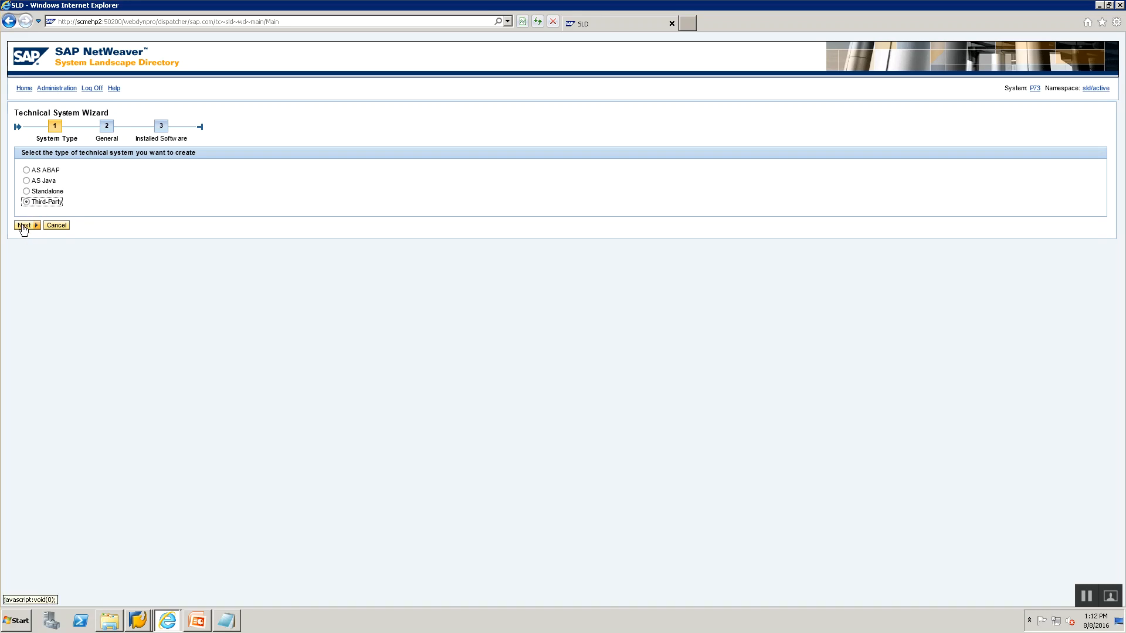
{"action": "left_click", "coordinate": [27, 191]}
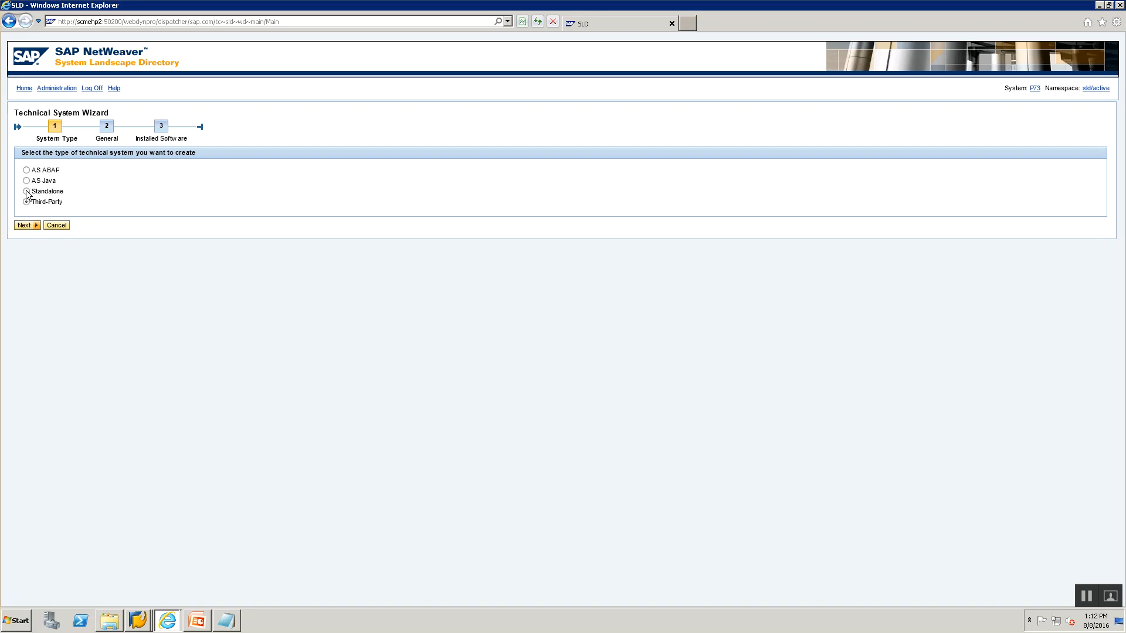
{"action": "left_click", "coordinate": [27, 201]}
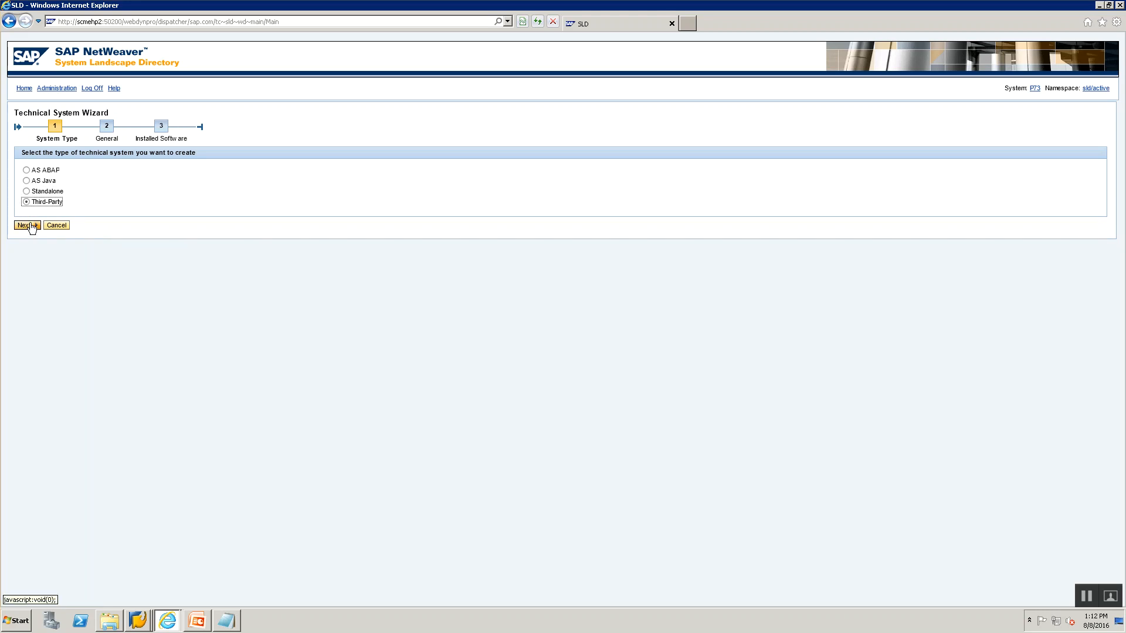
{"action": "left_click", "coordinate": [28, 225]}
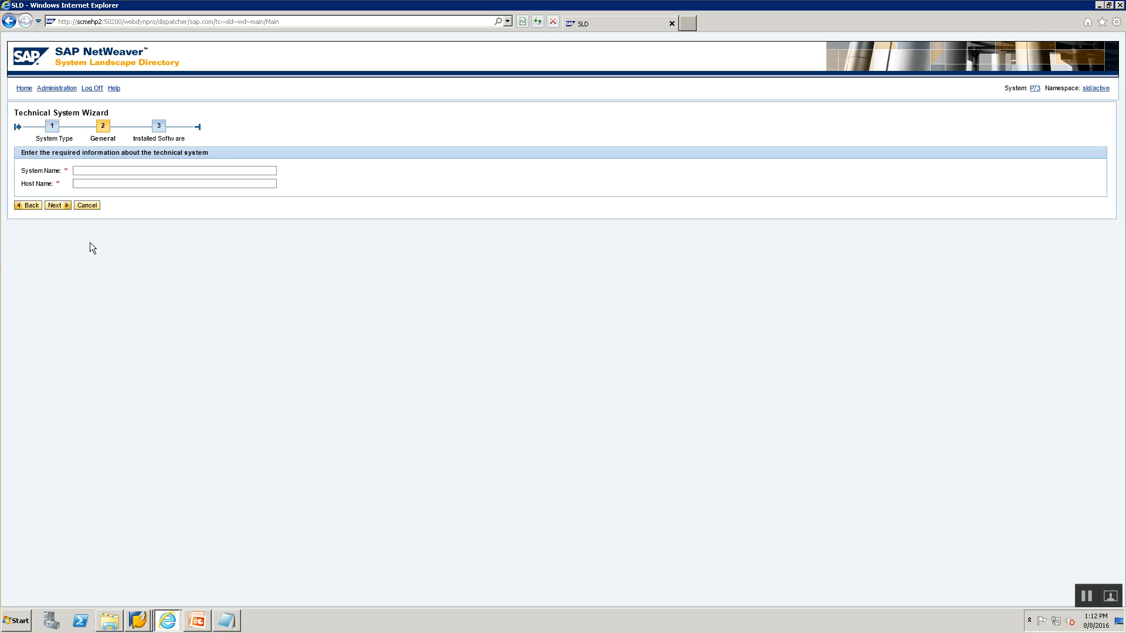
Enter TS_FileSystem_00 as the technical system name.
{"action": "left_click", "coordinate": [196, 169]}
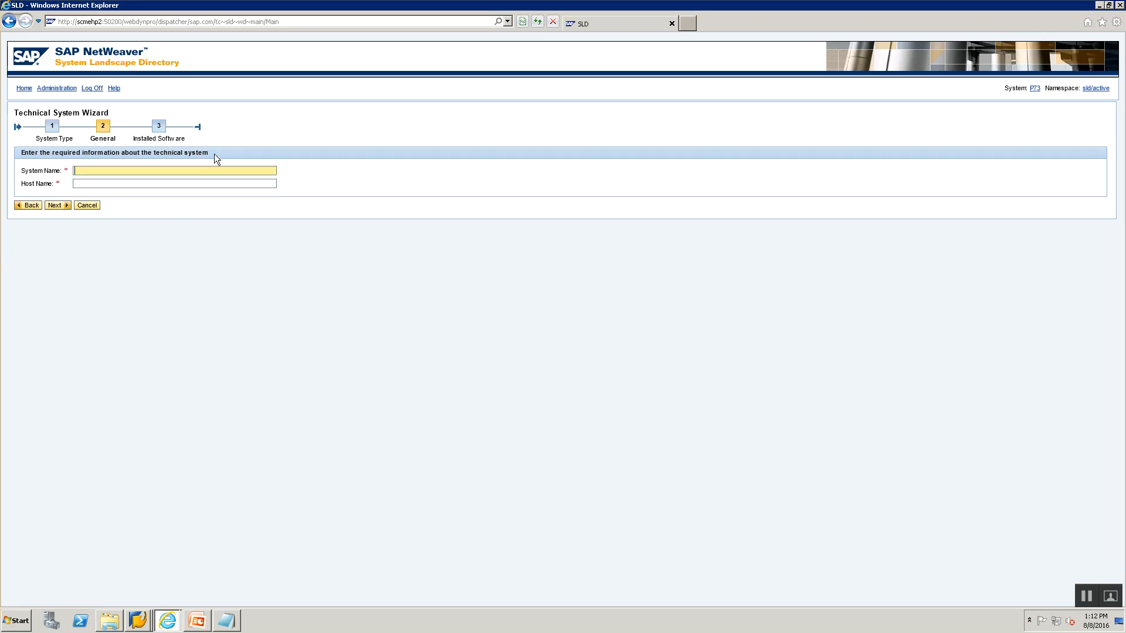
{"action": "type", "text": "TS_FileSystem_00"}
{"action": "key", "text": "Tab"}
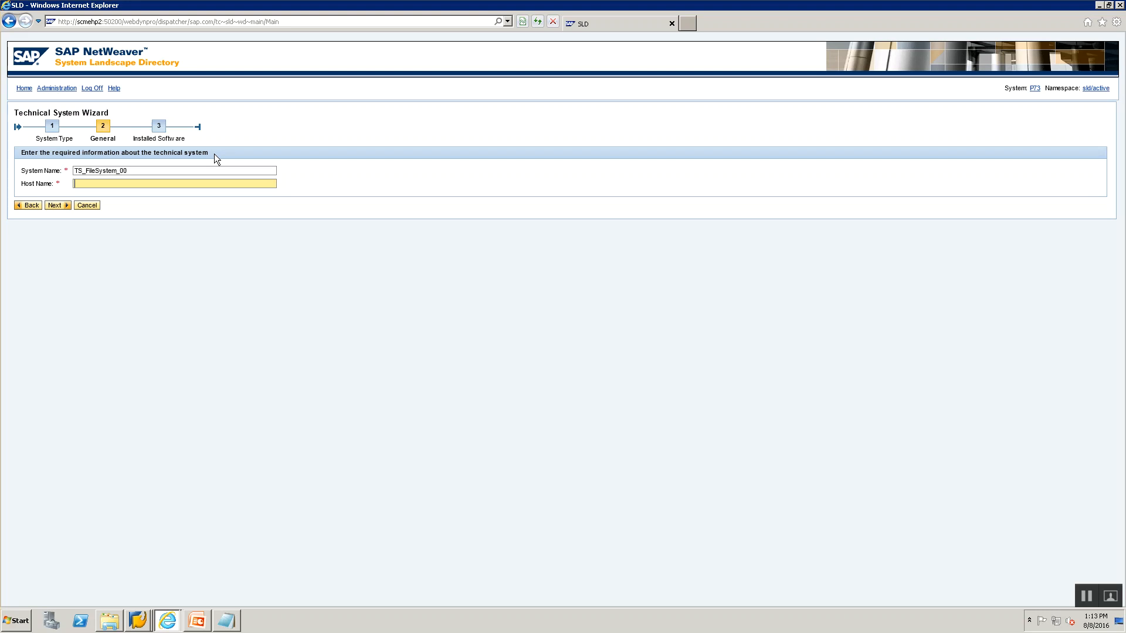
Copy host scmehp2 from the page address into the Host Name field.
{"action": "left_click", "coordinate": [109, 191]}
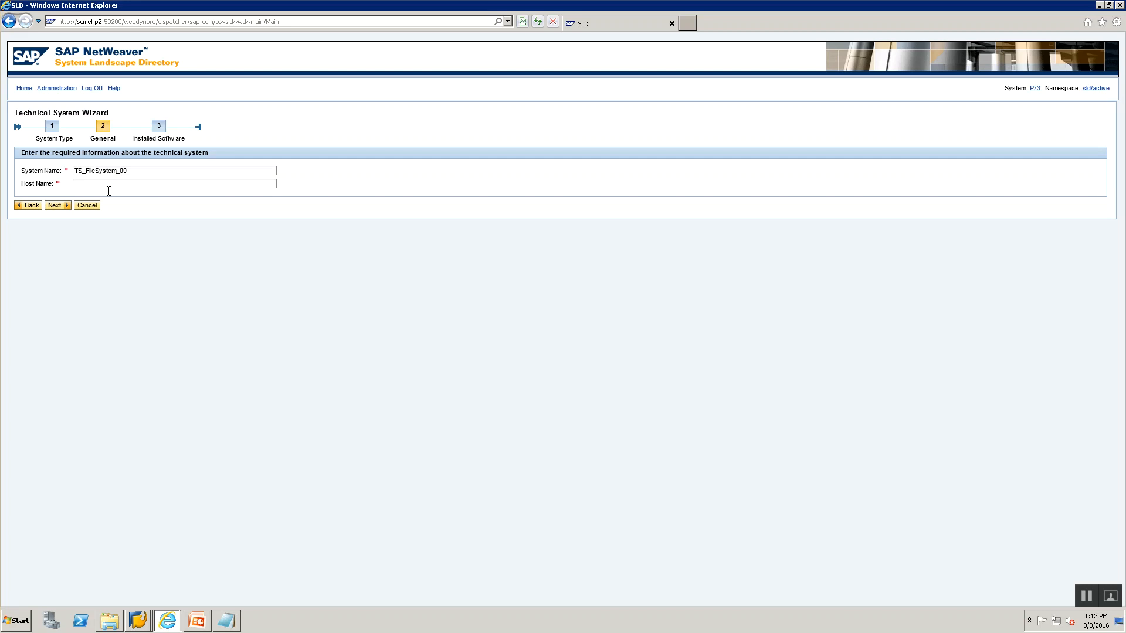
{"action": "left_click", "coordinate": [81, 23]}
{"action": "left_click", "coordinate": [81, 22]}
{"action": "double_click", "coordinate": [81, 22]}
{"action": "key", "text": "ctrl+c"}
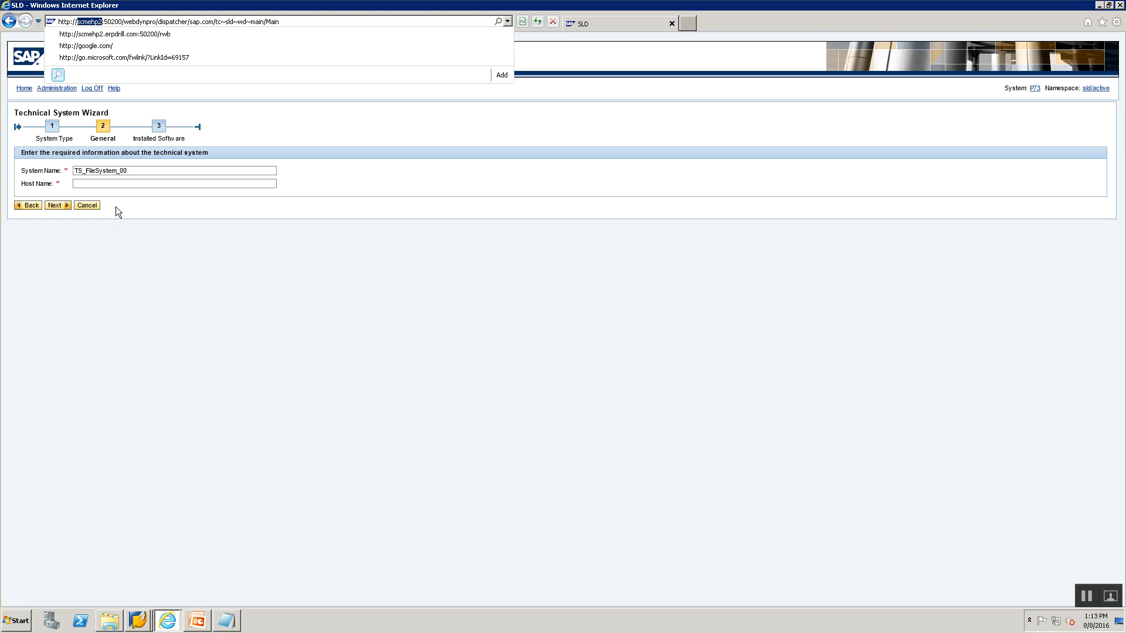
{"action": "left_click", "coordinate": [121, 185]}
{"action": "key", "text": "ctrl+v"}
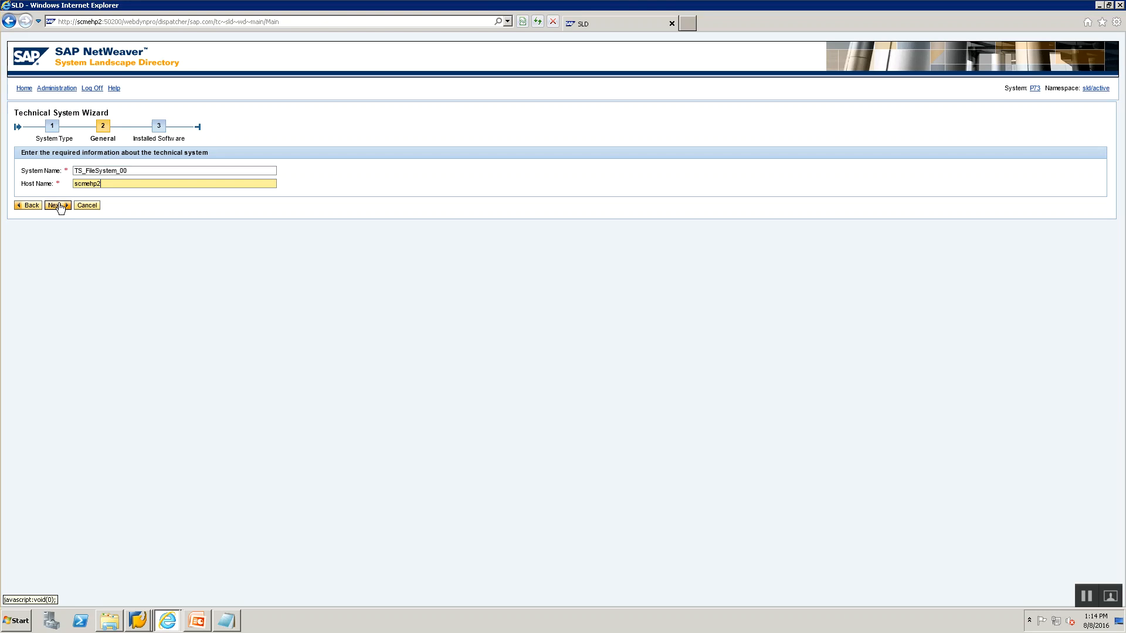
{"action": "left_click", "coordinate": [76, 171]}
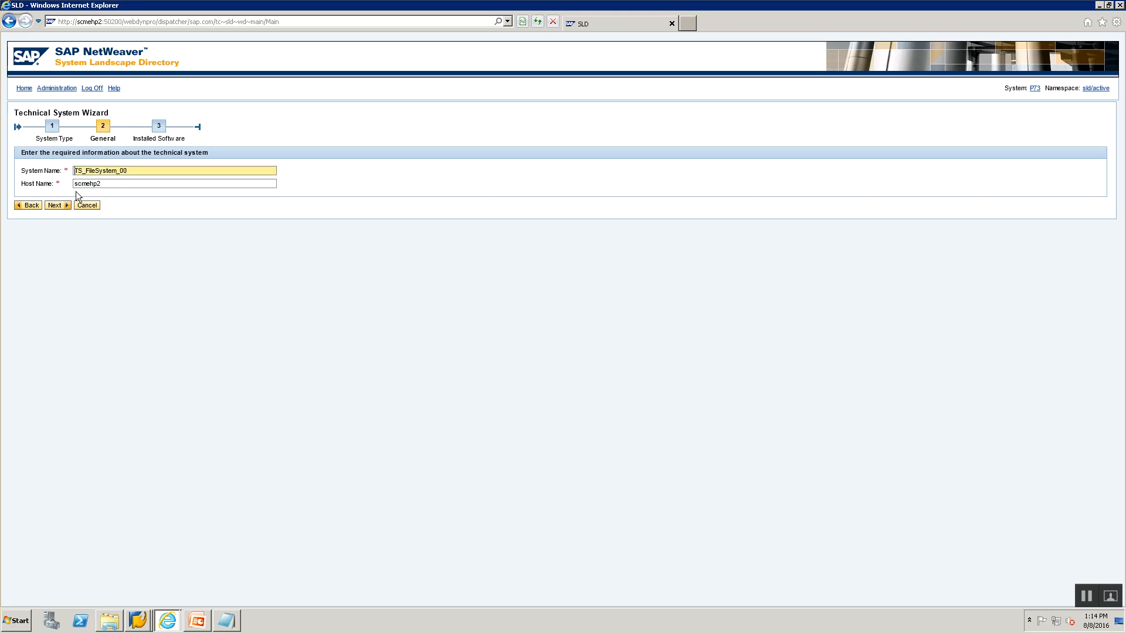
{"action": "left_click", "coordinate": [114, 182]}
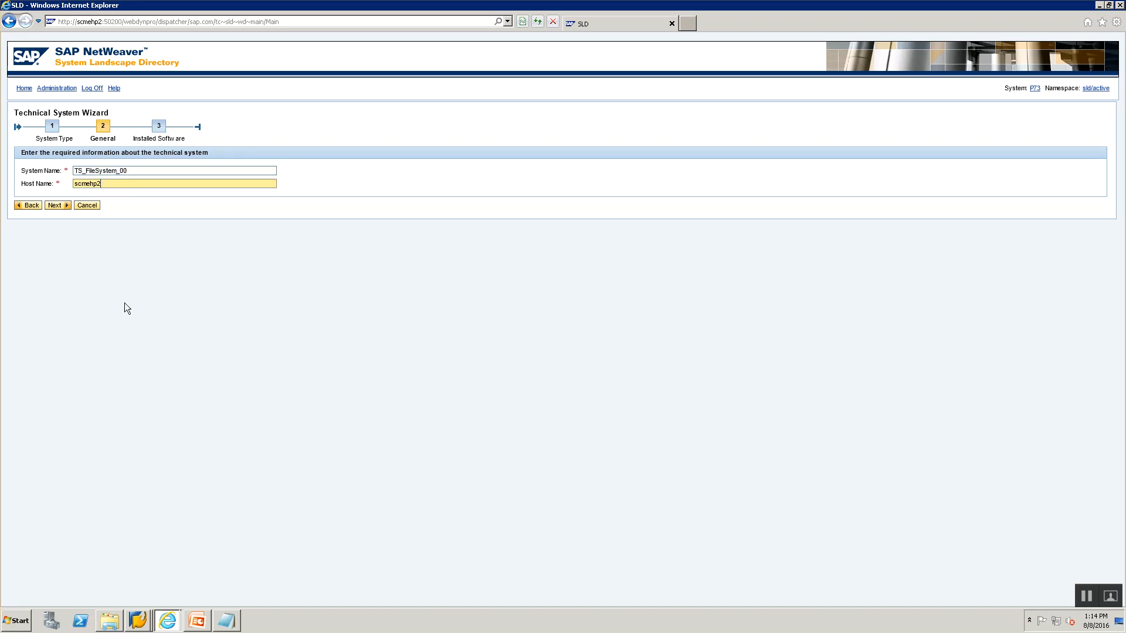
Continue to Installed Software and mark product Z_TRAINING_PRD_00 as installed.
{"action": "left_click", "coordinate": [55, 208]}
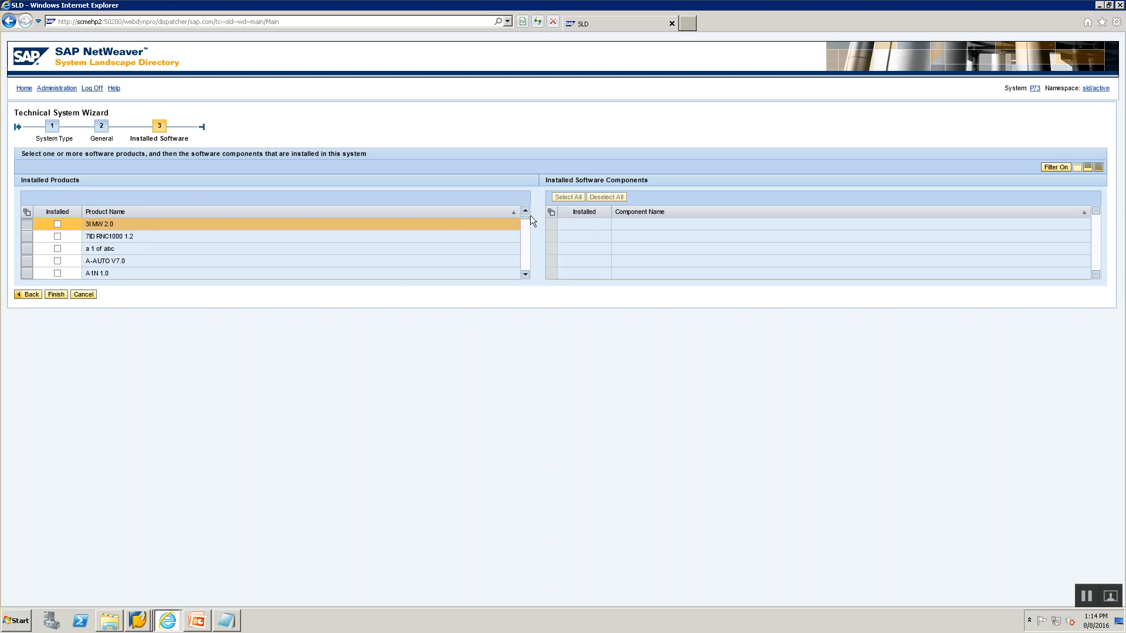
{"action": "left_click_drag", "start_coordinate": [526, 218], "coordinate": [526, 276]}
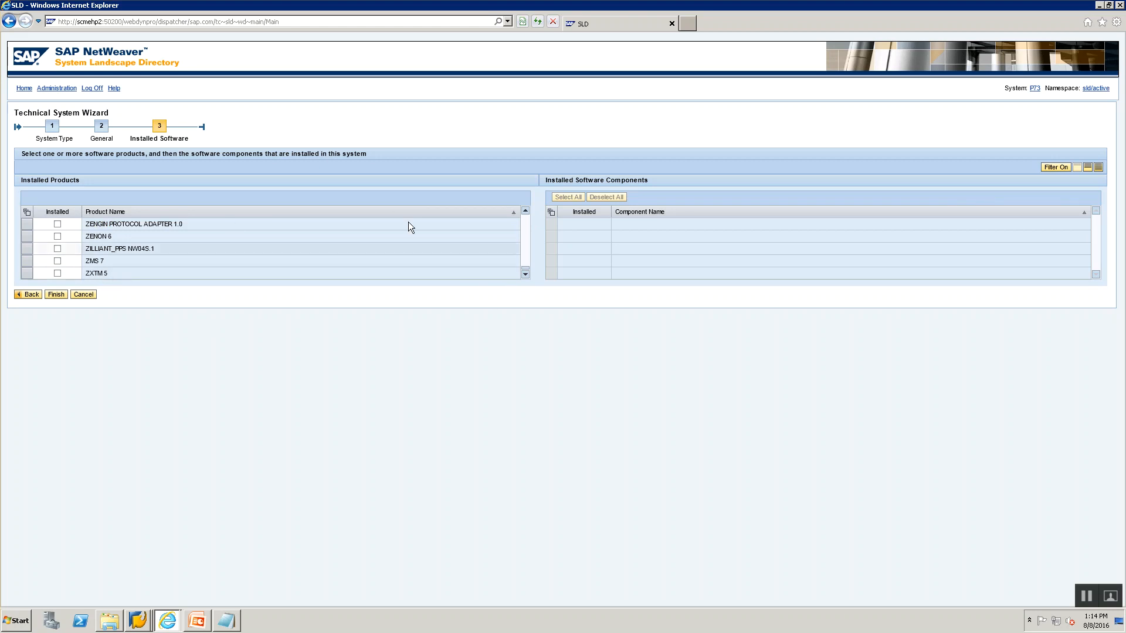
{"action": "left_click", "coordinate": [526, 223]}
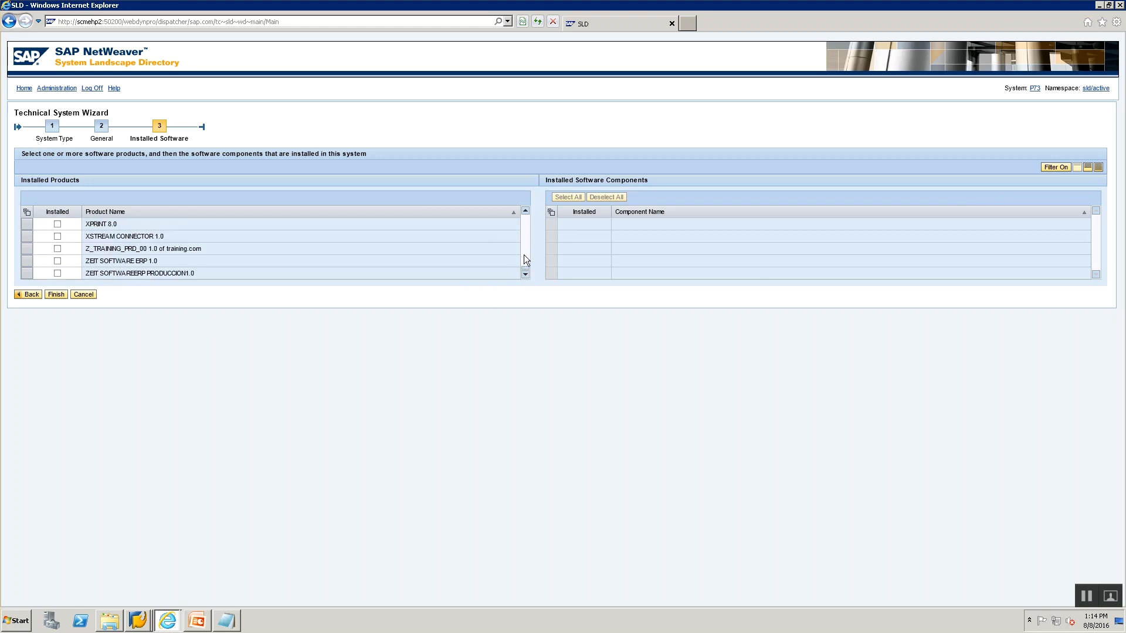
{"action": "left_click", "coordinate": [58, 248]}
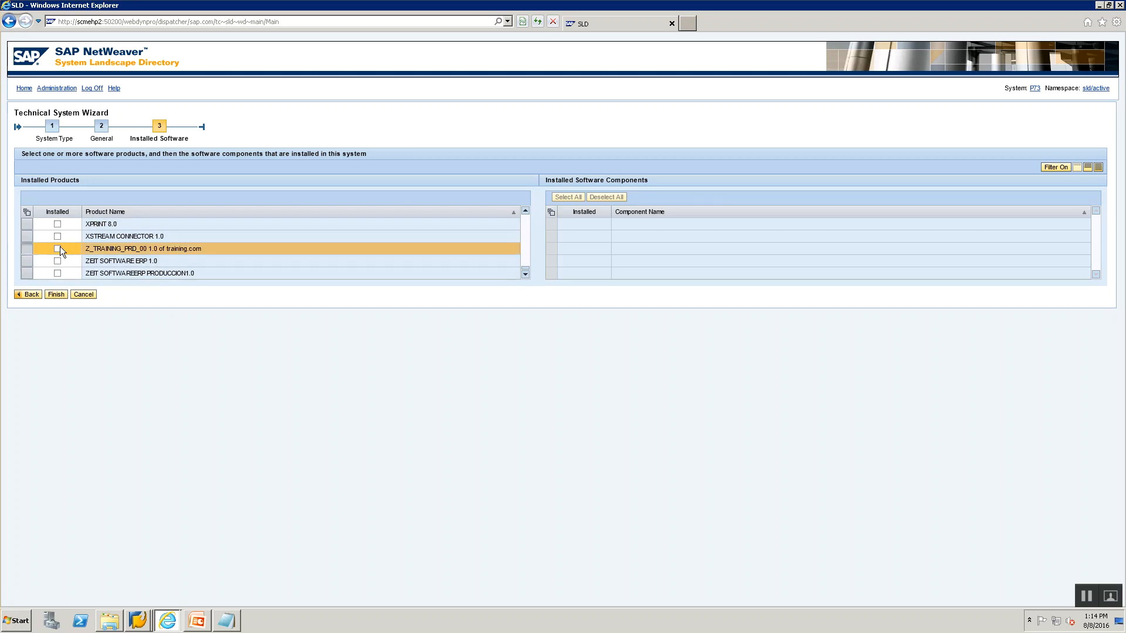
{"action": "left_click", "coordinate": [58, 249]}
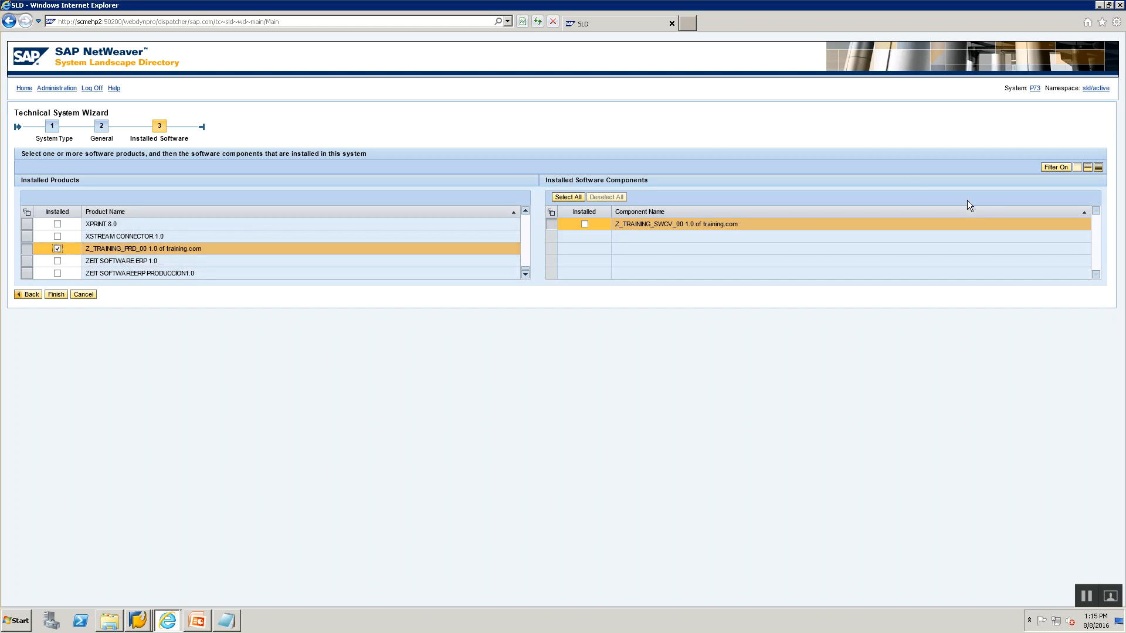
Filter the tables by Z_TRAINING and mark component Z_TRAINING_SWCV_00 as installed.
{"action": "left_click", "coordinate": [1057, 167]}
{"action": "left_click", "coordinate": [257, 225]}
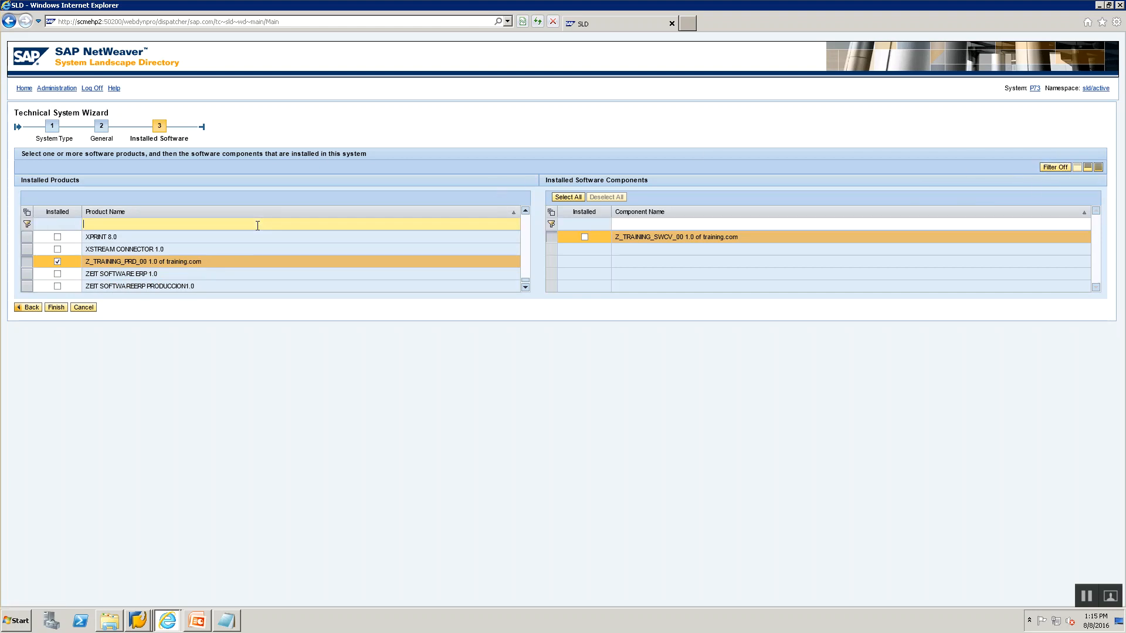
{"action": "type", "text": "Z*"}
{"action": "key", "text": "Return"}
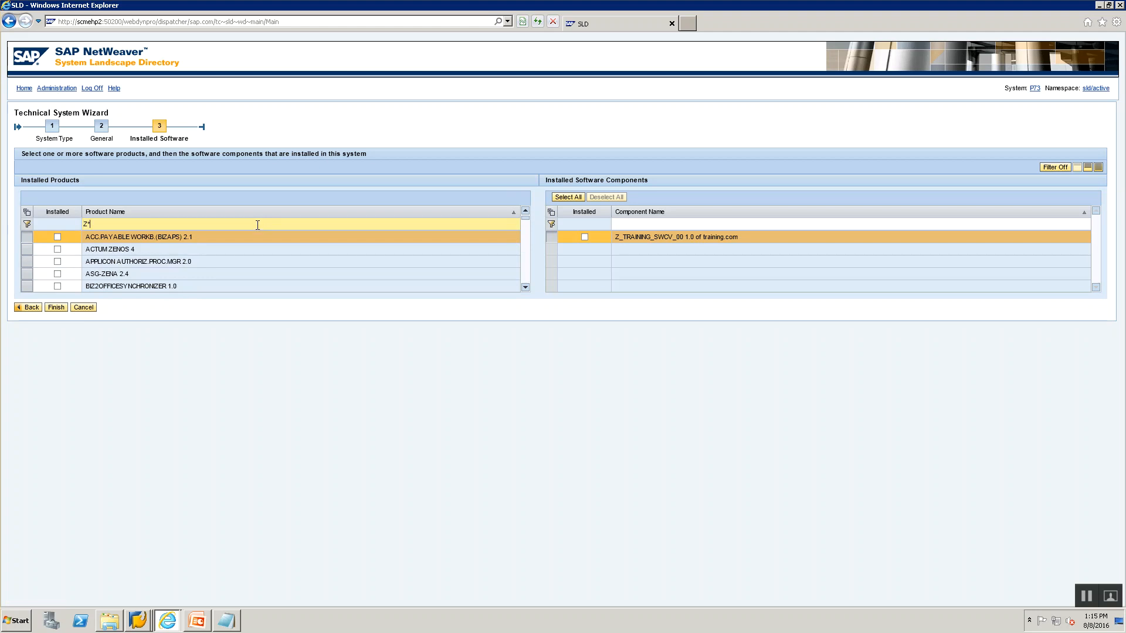
{"action": "type", "text": "TRAINING"}
{"action": "key", "text": "Return"}
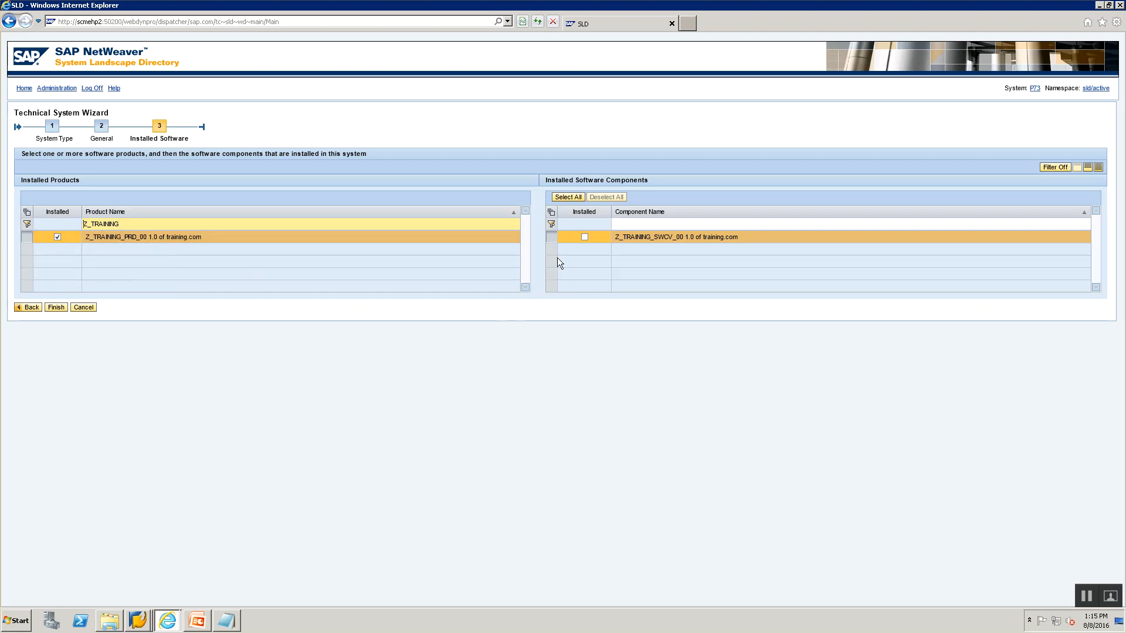
{"action": "left_click", "coordinate": [585, 240]}
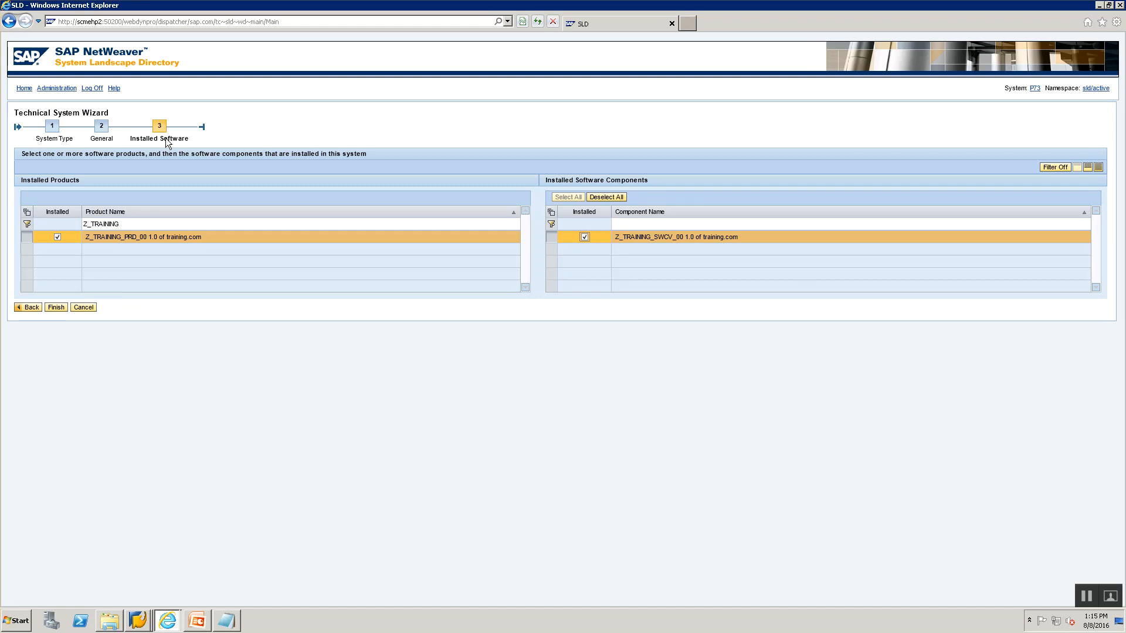
Finish the technical system and note TS Name : TS_FileSystem_00 in Notepad.
{"action": "left_click", "coordinate": [57, 308]}
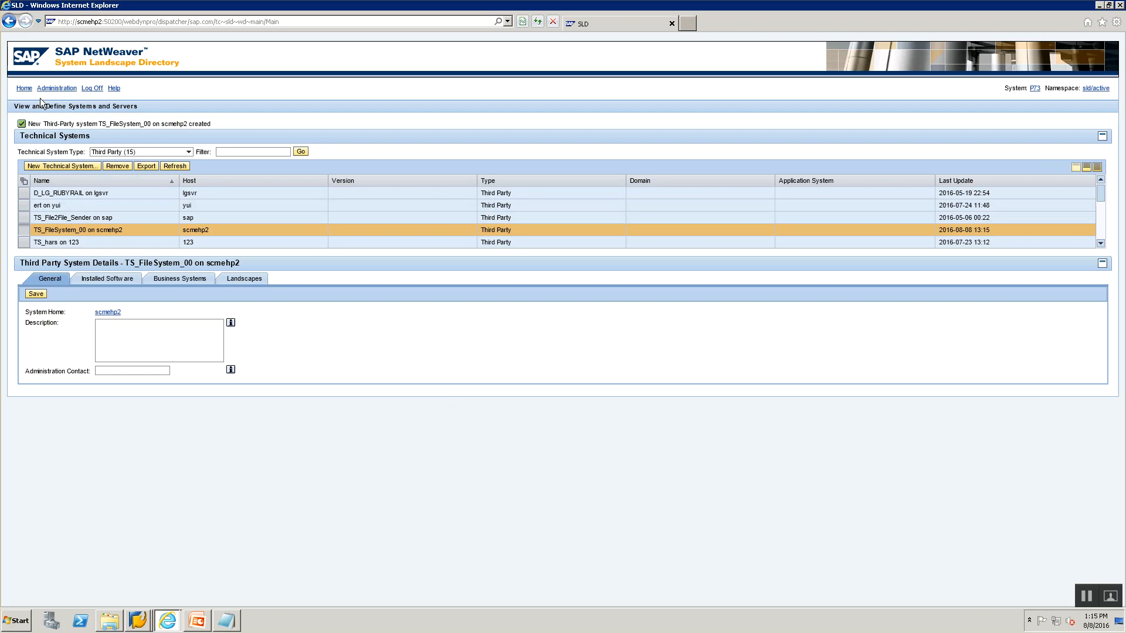
{"action": "double_click", "coordinate": [115, 125]}
{"action": "key", "text": "ctrl+c"}
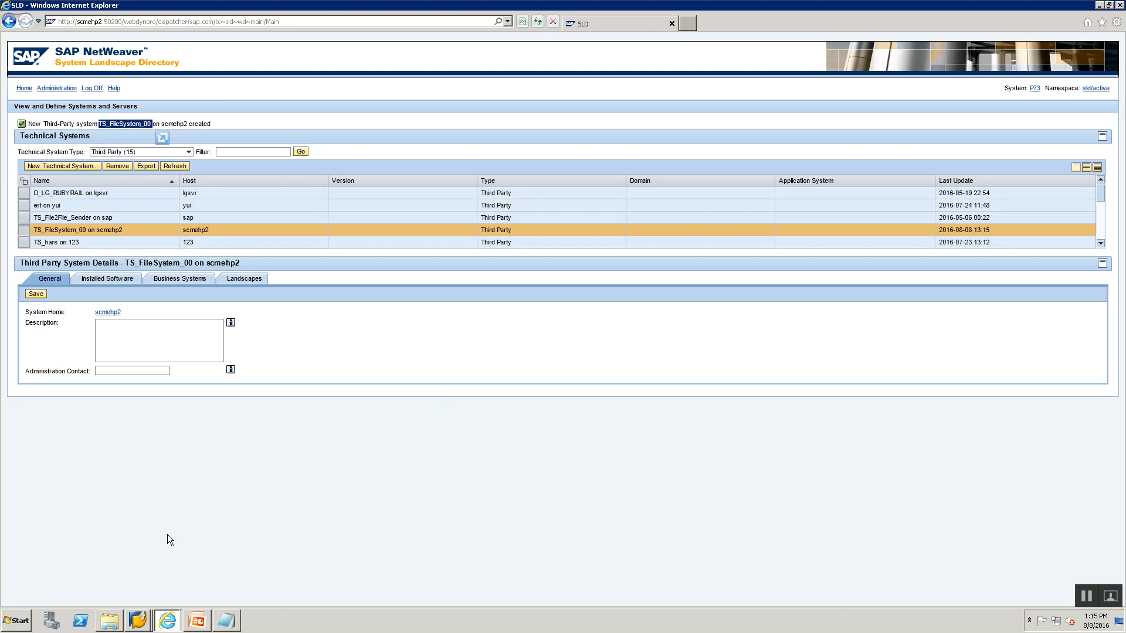
{"action": "left_click", "coordinate": [225, 620]}
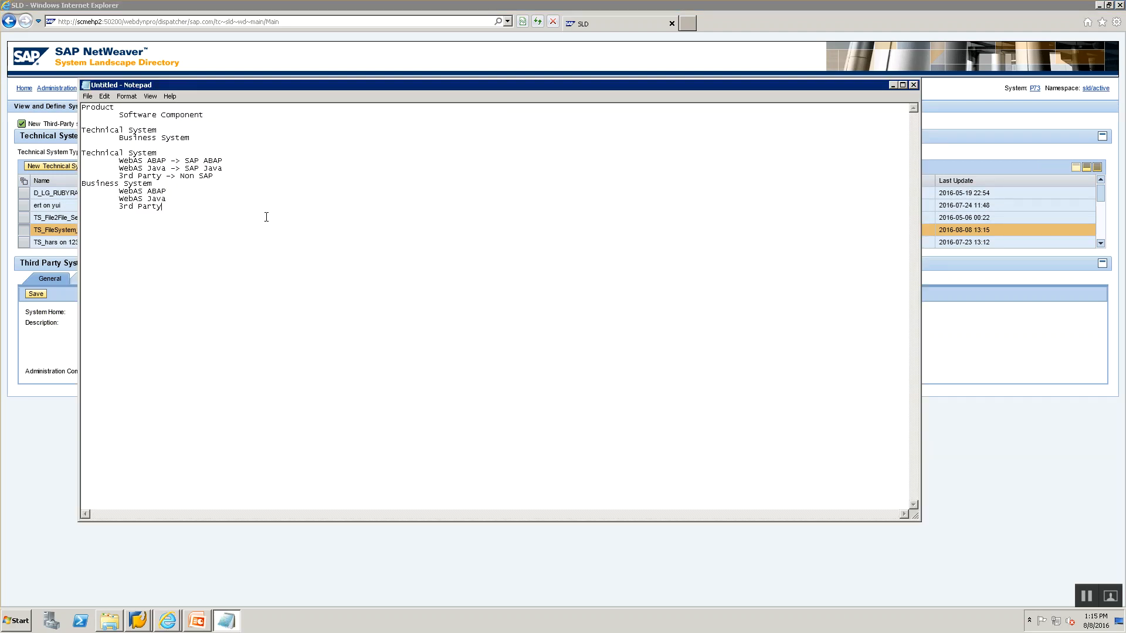
{"action": "type", "text": "TS Name :"}
{"action": "key", "text": "ctrl+v"}
Add Product Name: and SWCV Name : label lines to the notes.
{"action": "key", "text": "Return"}
{"action": "type", "text": "Product"}
{"action": "key", "text": "BackSpace"}
{"action": "type", "text": "Name:"}
{"action": "key", "text": "Return"}
{"action": "type", "text": "SWCV Name :"}
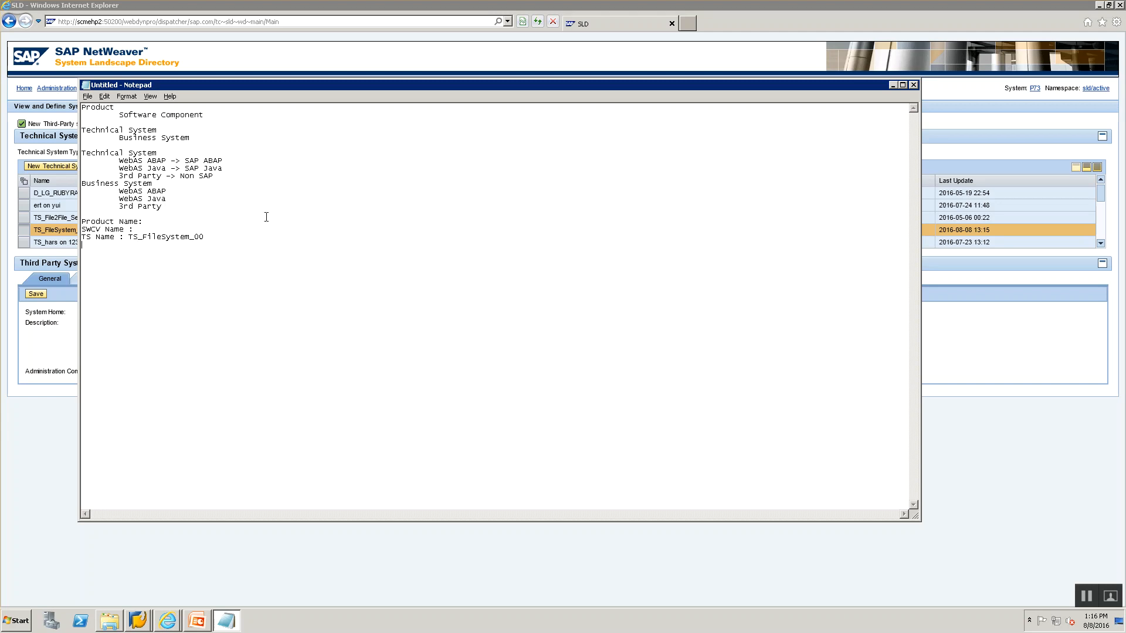
{"action": "key", "text": "alt+Tab"}
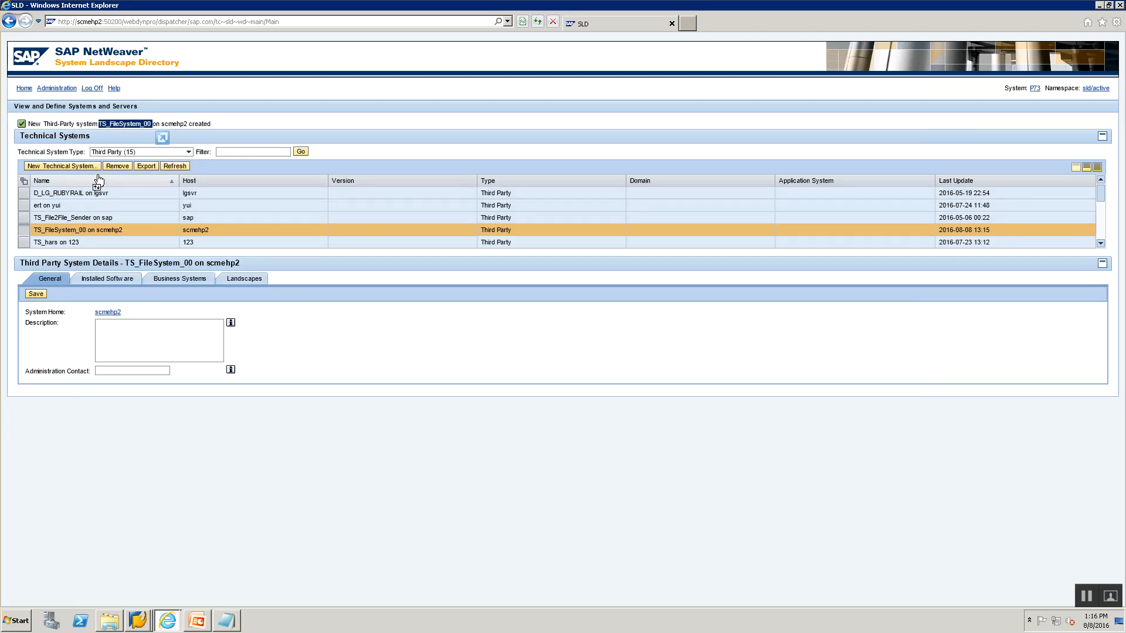
From the SLD home page, open Business Systems and launch New Business System.
{"action": "left_click", "coordinate": [23, 89]}
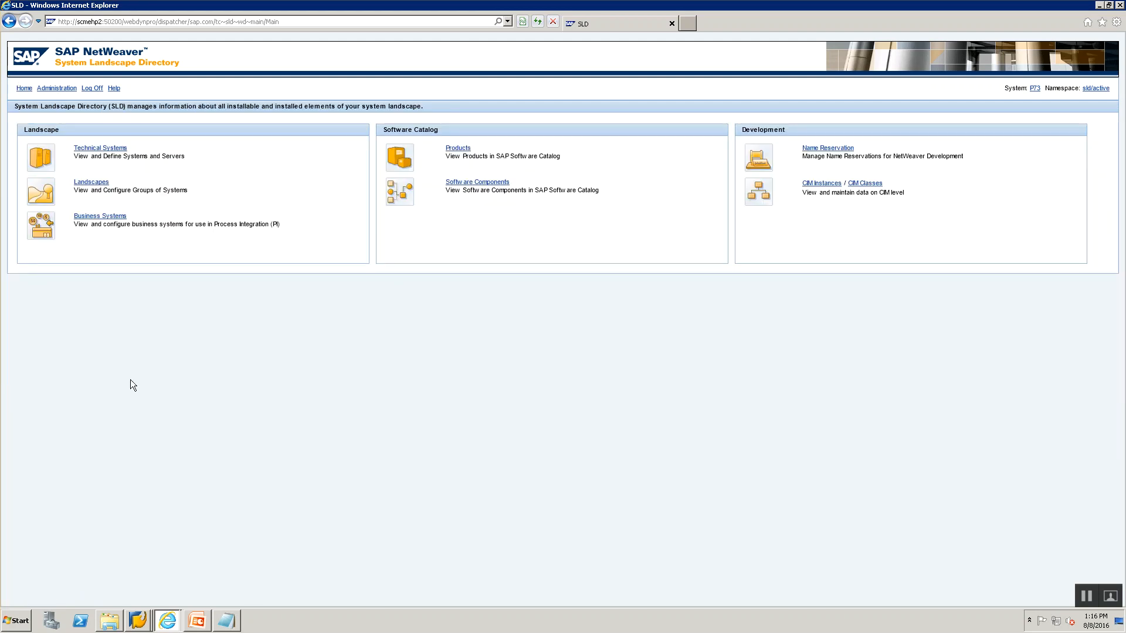
{"action": "key", "text": "alt+Tab"}
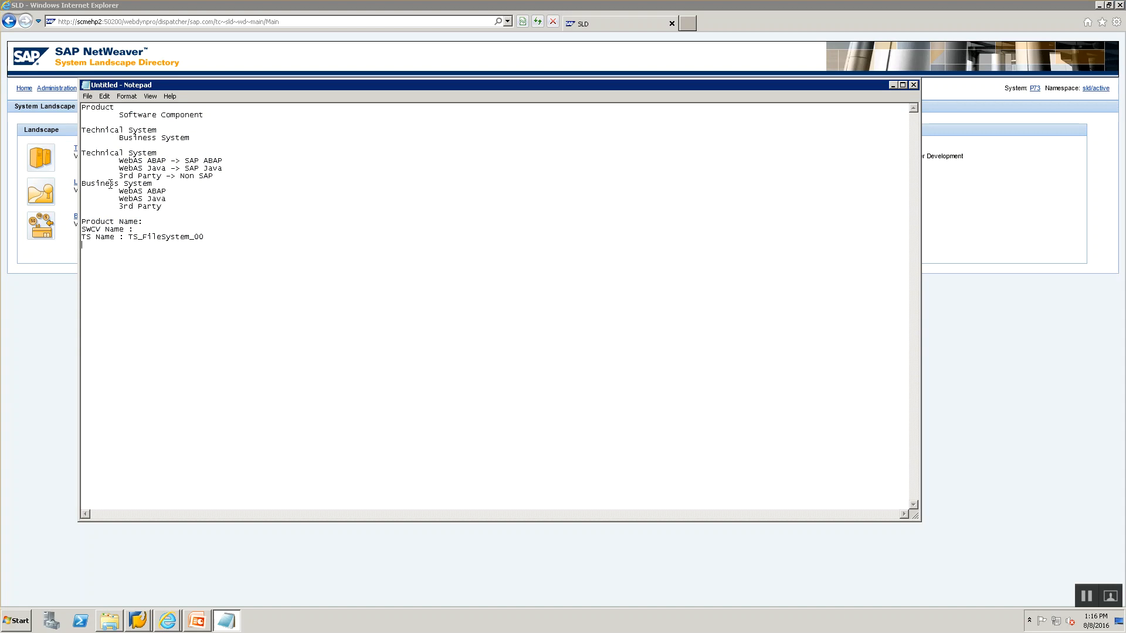
{"action": "key", "text": "alt+Tab"}
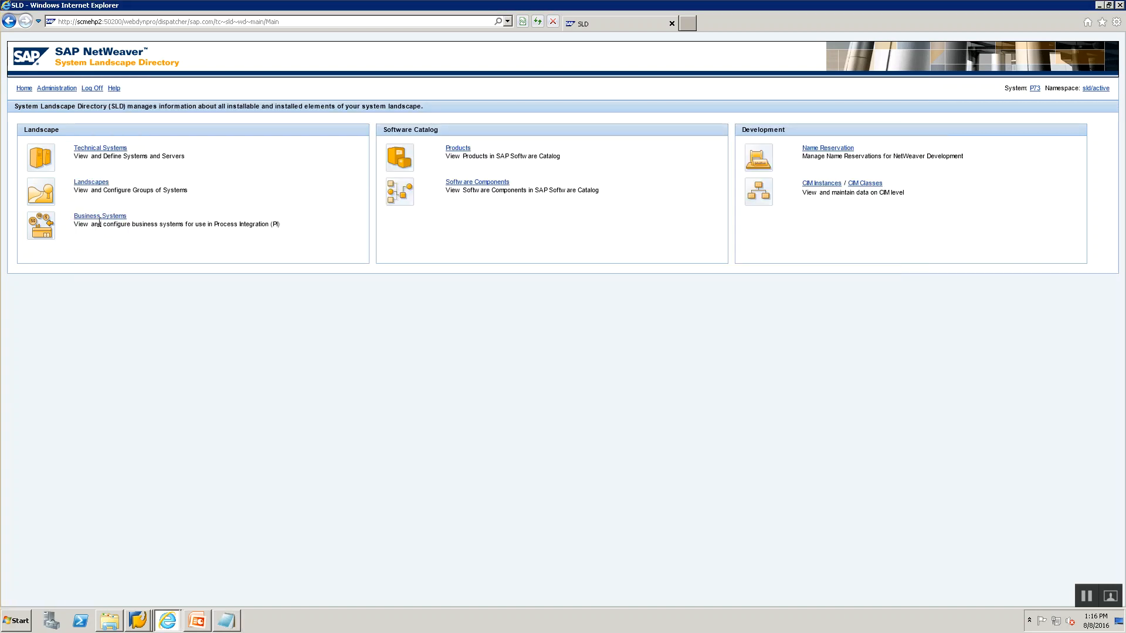
{"action": "left_click", "coordinate": [24, 88]}
{"action": "left_click", "coordinate": [97, 217]}
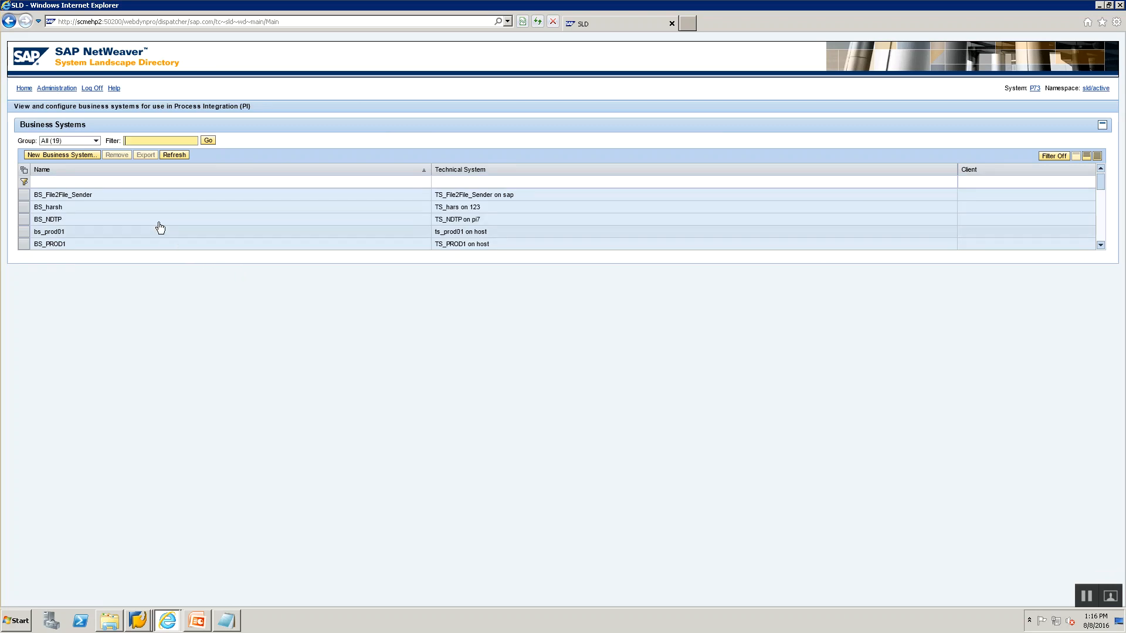
{"action": "left_click", "coordinate": [70, 156]}
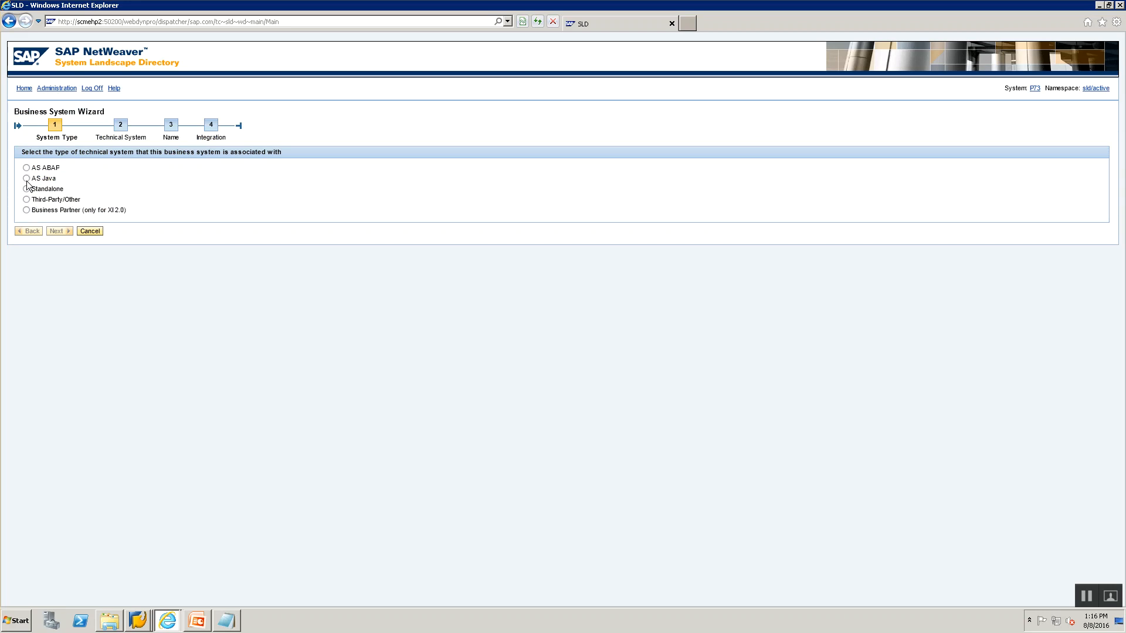
Choose the Third-Party type and select technical system TS_FileSystem_00 on scmehp2.
{"action": "left_click", "coordinate": [27, 200]}
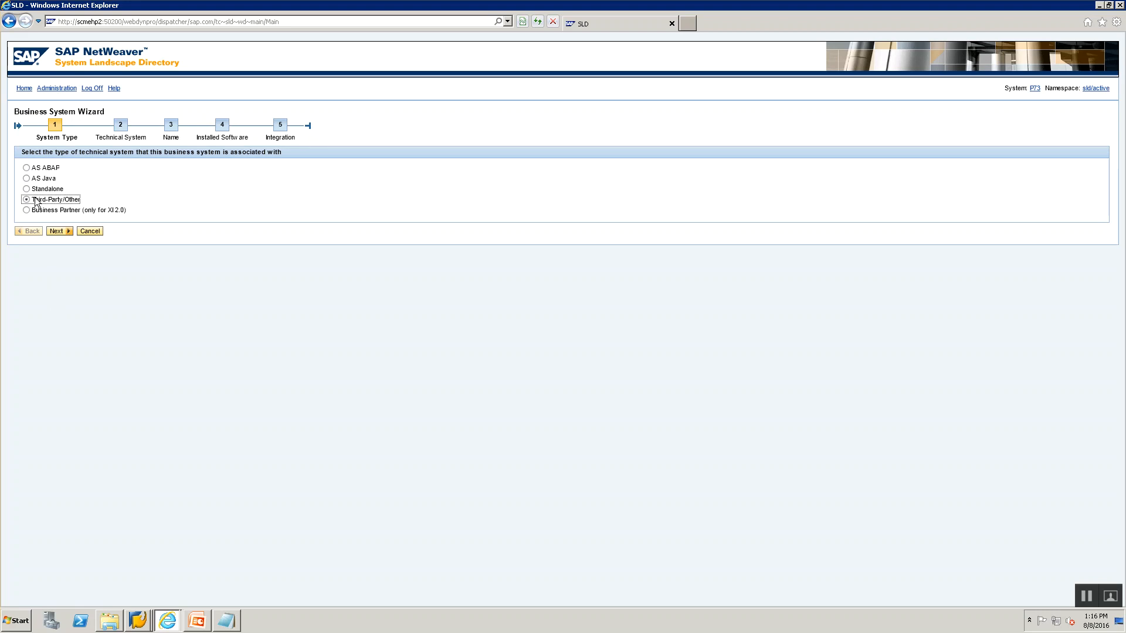
{"action": "left_click", "coordinate": [57, 232]}
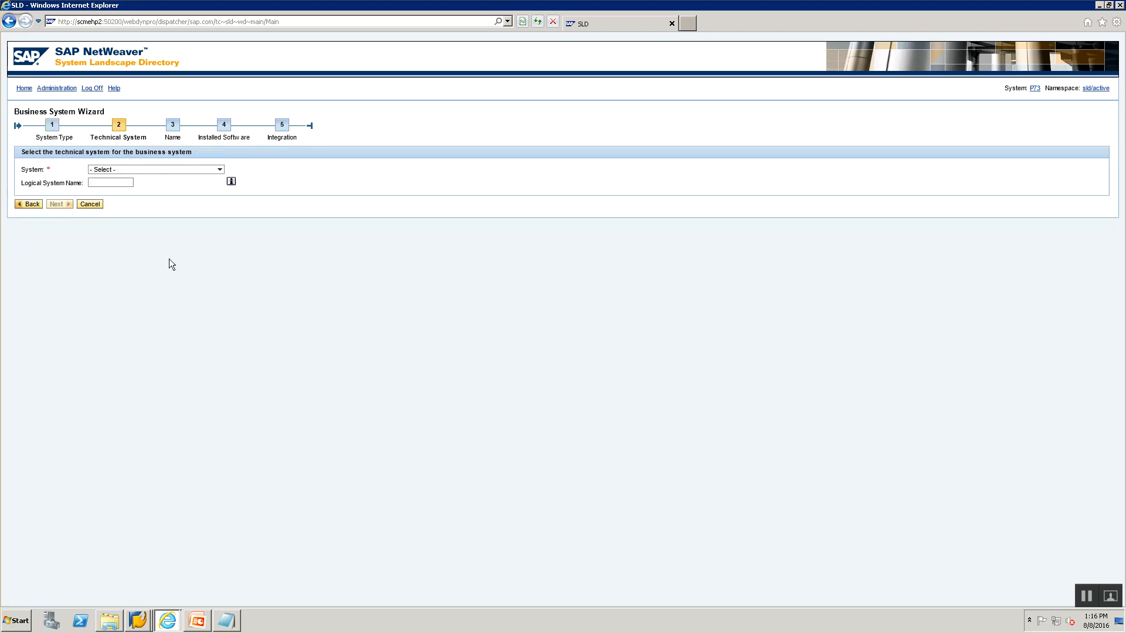
{"action": "left_click", "coordinate": [165, 169]}
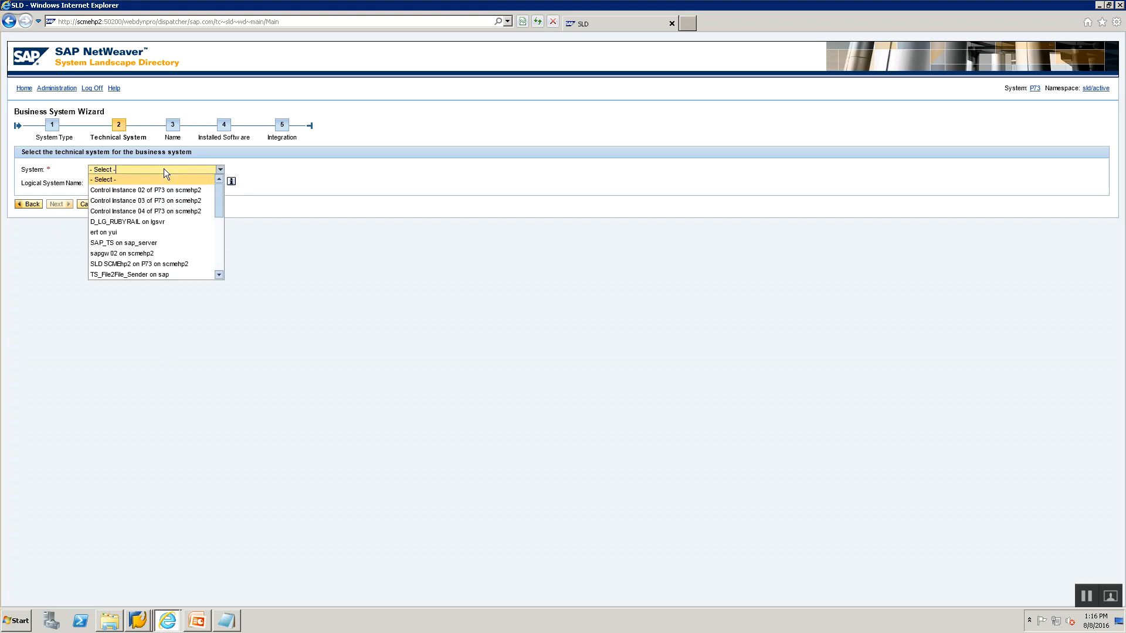
{"action": "left_click_drag", "start_coordinate": [219, 188], "coordinate": [209, 243]}
{"action": "scroll", "coordinate": [209, 237], "scroll_direction": "up", "scroll_amount": 1}
{"action": "scroll", "coordinate": [208, 231], "scroll_direction": "up", "scroll_amount": 5}
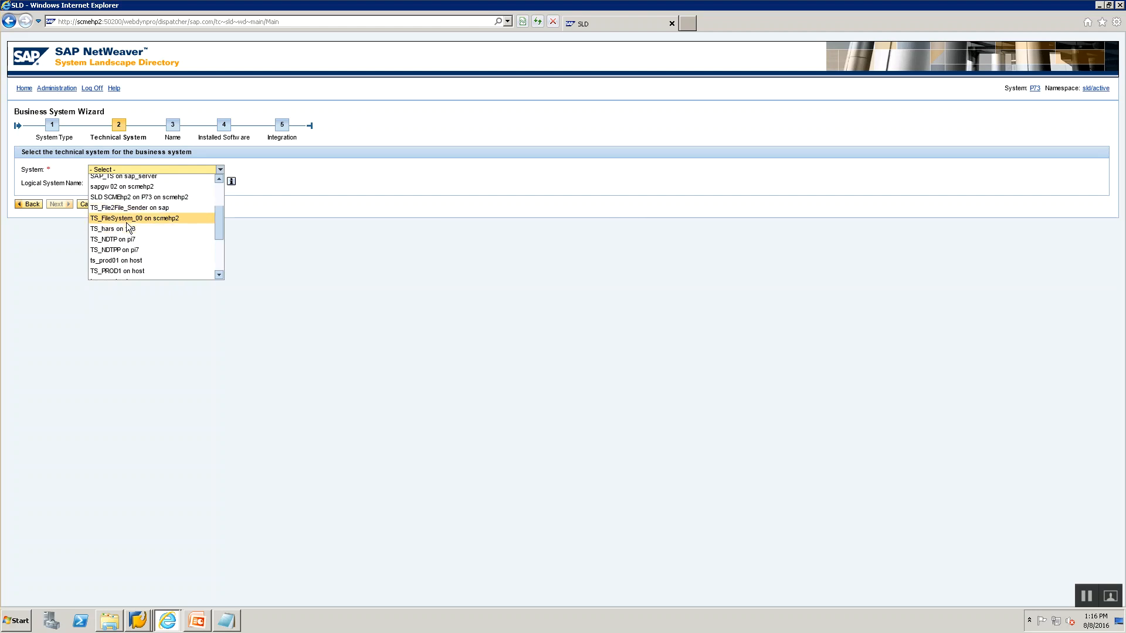
{"action": "key", "text": "alt+Tab"}
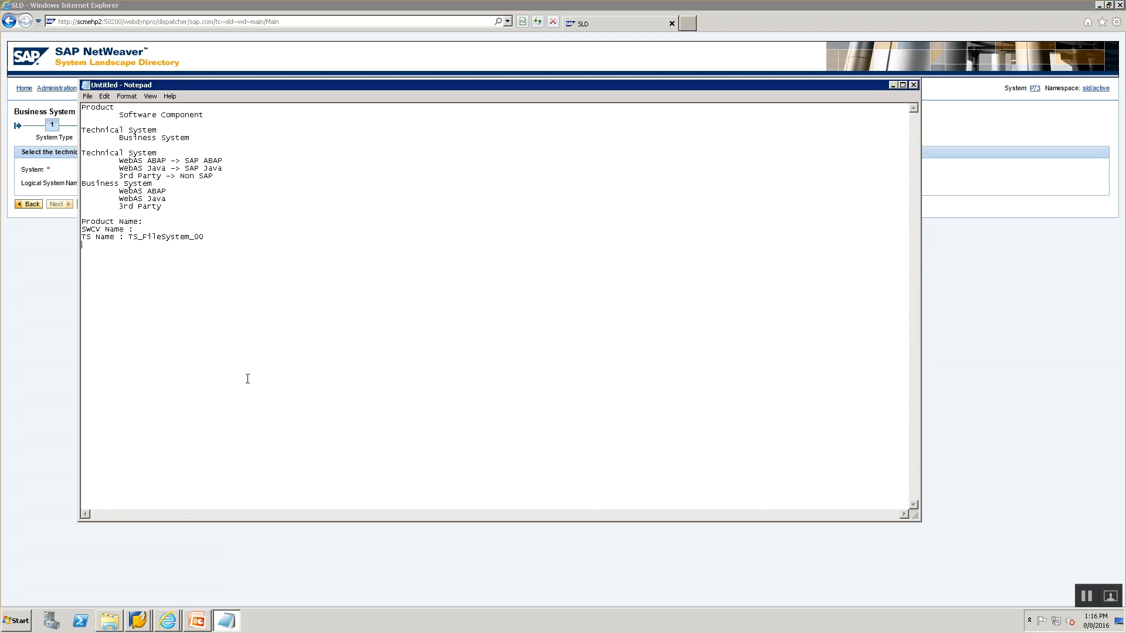
{"action": "key", "text": "alt+Tab"}
{"action": "left_click", "coordinate": [219, 171]}
{"action": "left_click", "coordinate": [220, 170]}
{"action": "left_click_drag", "start_coordinate": [219, 204], "coordinate": [216, 234]}
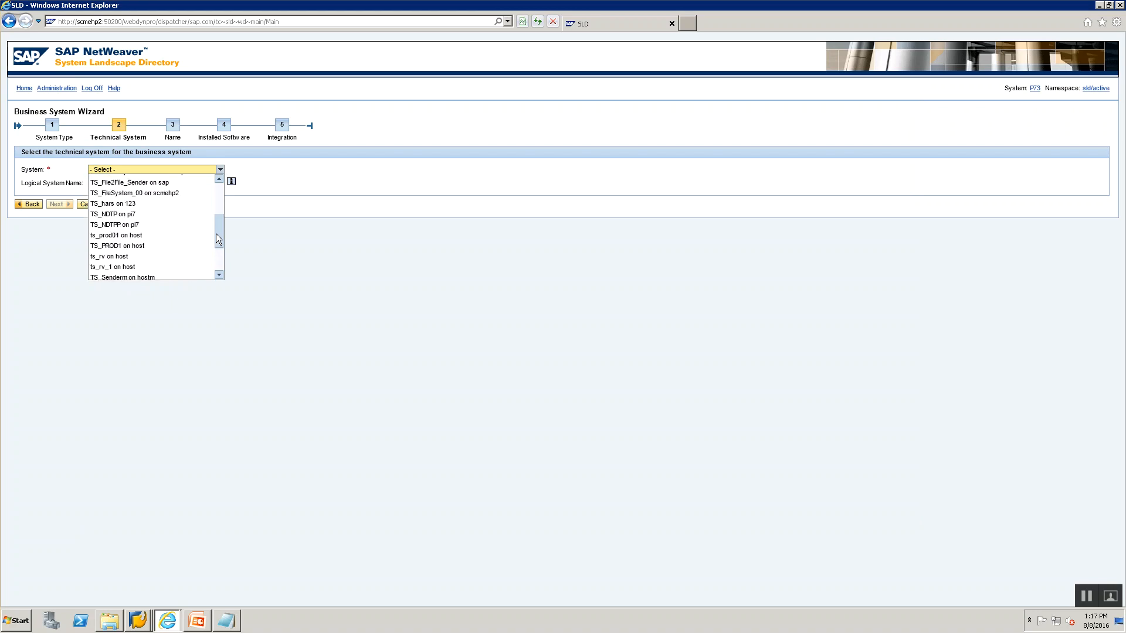
{"action": "left_click", "coordinate": [157, 196]}
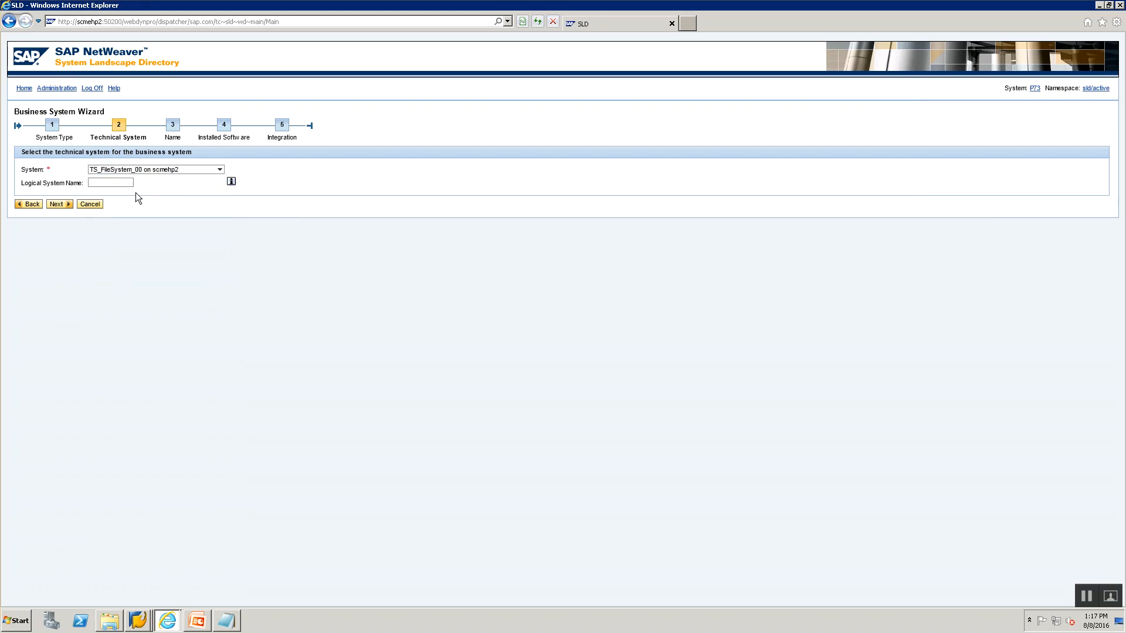
Enter FILESYS00 as the logical system name.
{"action": "left_click", "coordinate": [104, 182]}
{"action": "type", "text": "BS"}
{"action": "key", "text": "BackSpace"}
{"action": "key", "text": "BackSpace"}
{"action": "type", "text": "FILESYS00"}
Record the logical system FILESYS00 in the notes and continue the wizard.
{"action": "key", "text": "alt+Tab"}
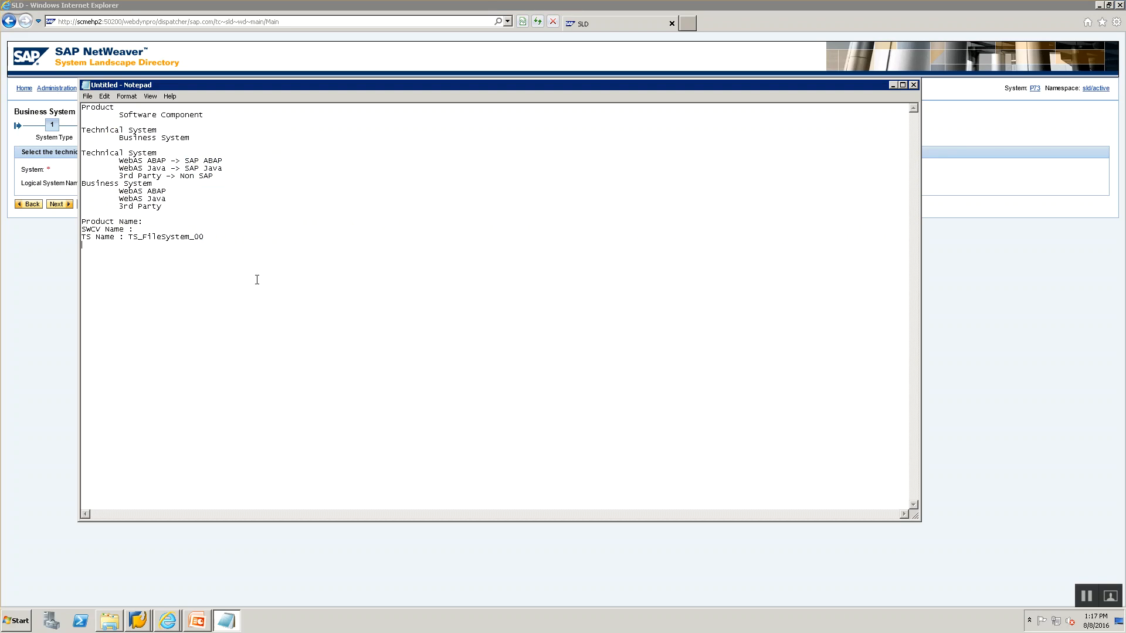
{"action": "type", "text": "Logical Systen:: FILEY"}
{"action": "key", "text": "BackSpace"}
{"action": "type", "text": "SYS00"}
{"action": "key", "text": "alt+Tab"}
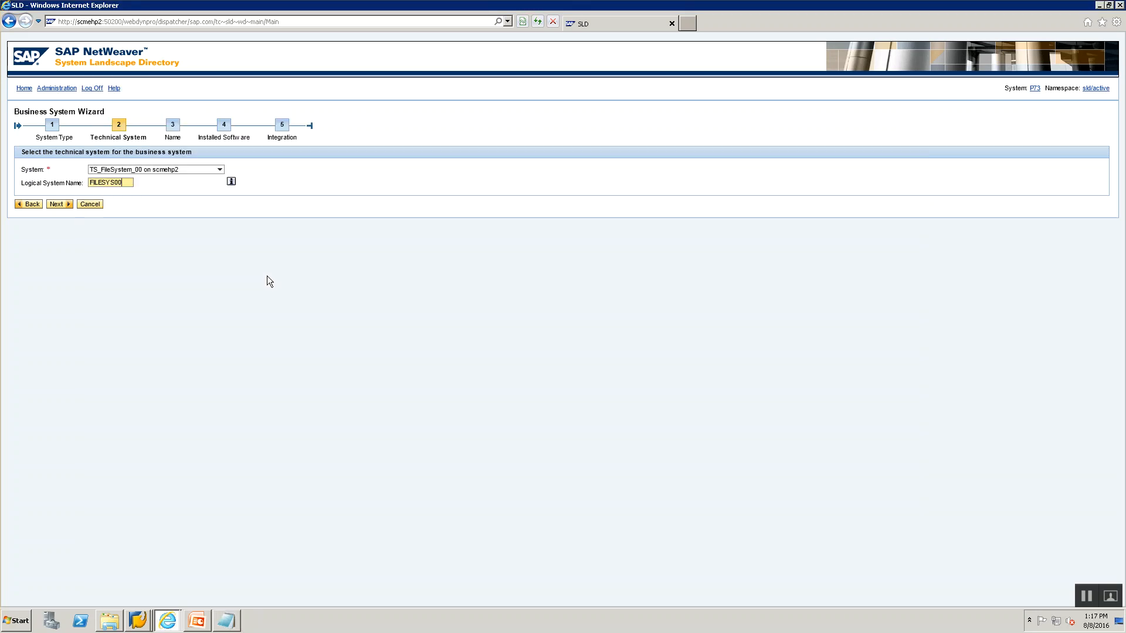
{"action": "left_click", "coordinate": [59, 204]}
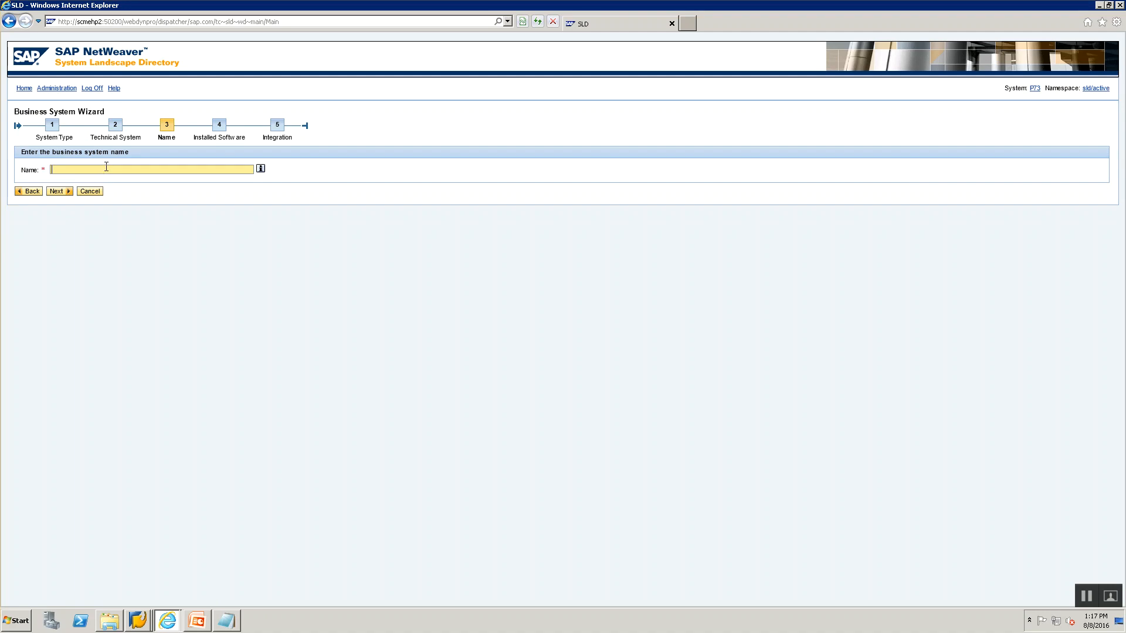
Enter BS_FILESYSTEM_00 as the business system name and start a 'Business System Name :' line in the notes.
{"action": "type", "text": "BS_FILESYSTEM_00"}
{"action": "key", "text": "ctrl+a"}
{"action": "key", "text": "ctrl+c"}
{"action": "key", "text": "alt+Tab"}
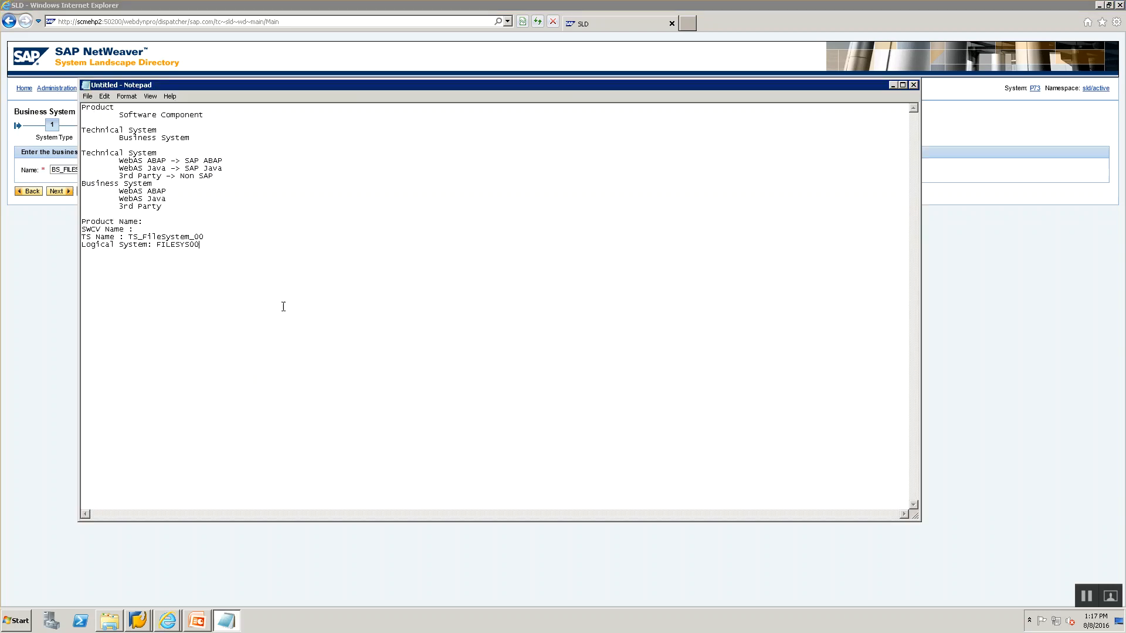
{"action": "type", "text": "Business System Name :"}
Paste BS_FILESYSTEM_00 after the label and add an asterisk divider row with blank lines.
{"action": "key", "text": "ctrl+v"}
{"action": "key", "text": "Return"}
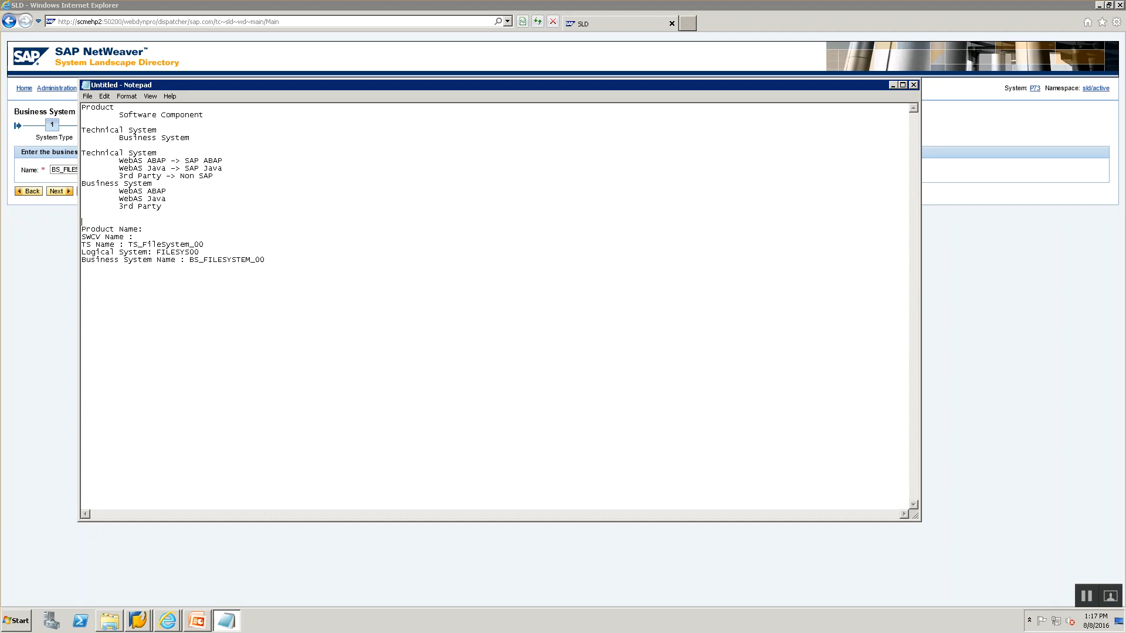
{"action": "type", "text": "************************"}
{"action": "key", "text": "Return"}
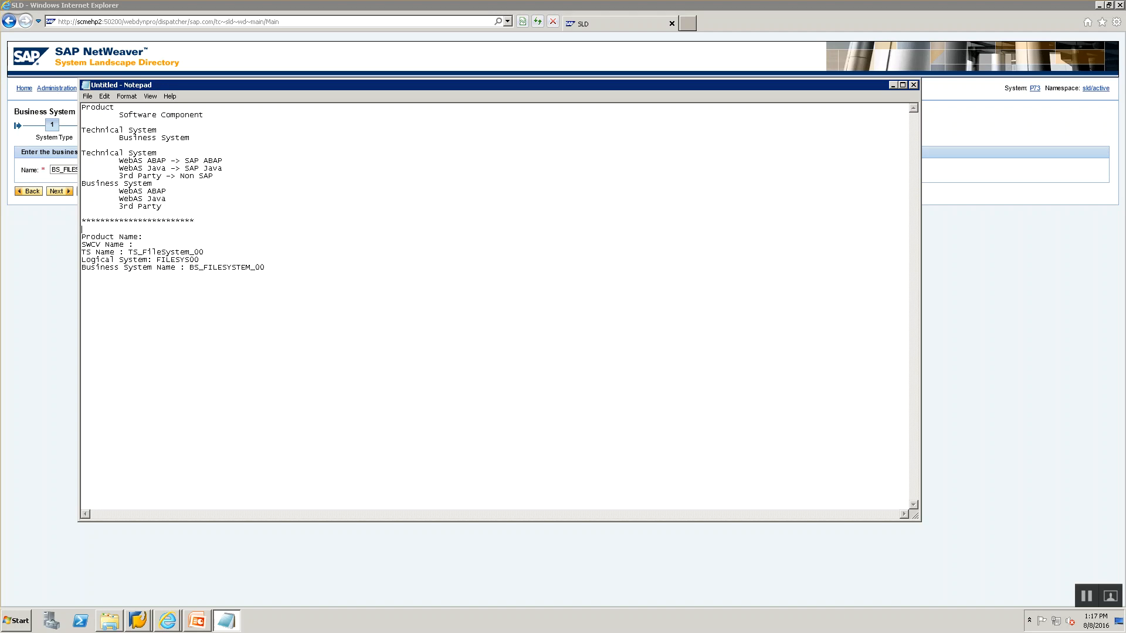
{"action": "key", "text": "Return"}
{"action": "key", "text": "Return"}
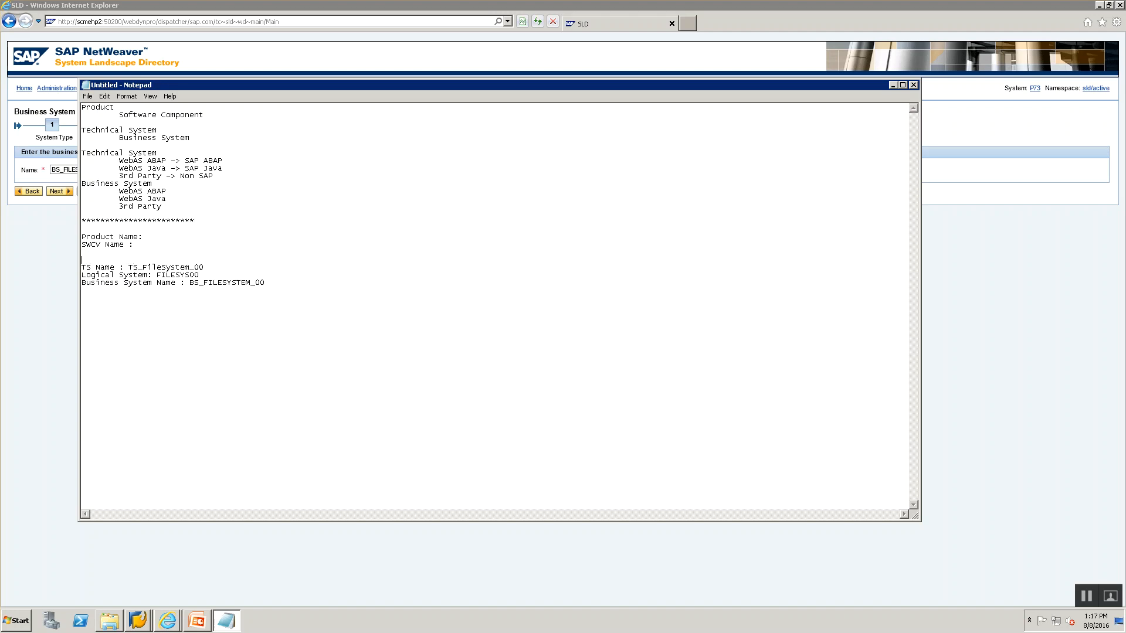
{"action": "key", "text": "alt+Tab"}
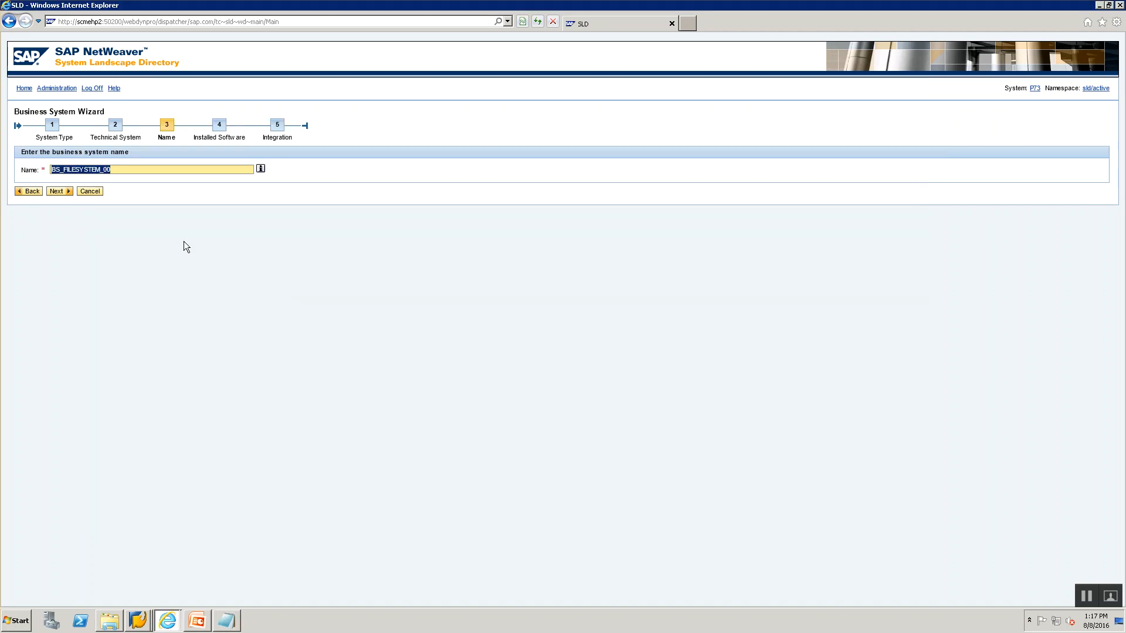
Advance past Name and Installed Software, keeping Z_TRAINING_PRD_00 ticked, to the Integration step.
{"action": "left_click", "coordinate": [132, 171]}
{"action": "left_click", "coordinate": [60, 191]}
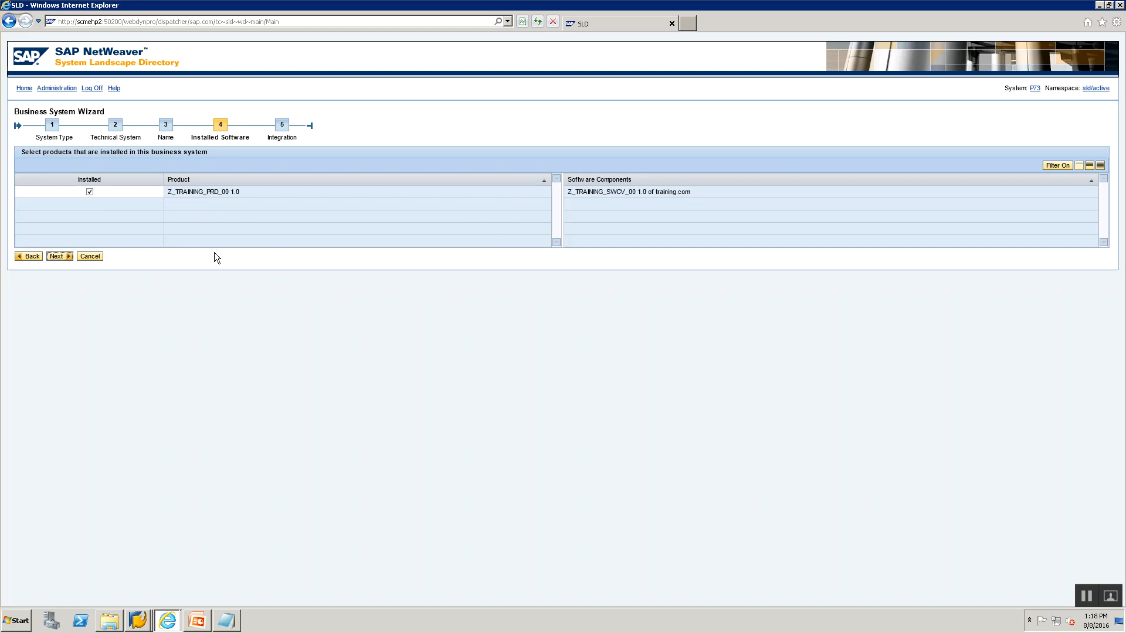
{"action": "left_click", "coordinate": [56, 258]}
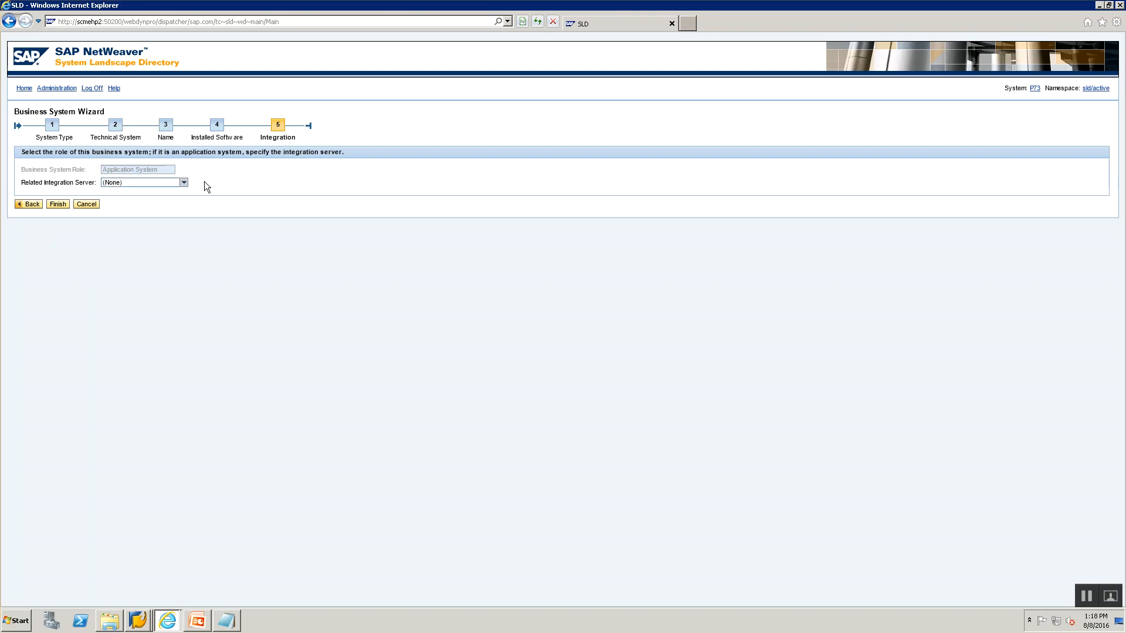
Finish the wizard to create BS_FILESYSTEM_00, then go back to the SLD home page.
{"action": "left_click", "coordinate": [58, 204]}
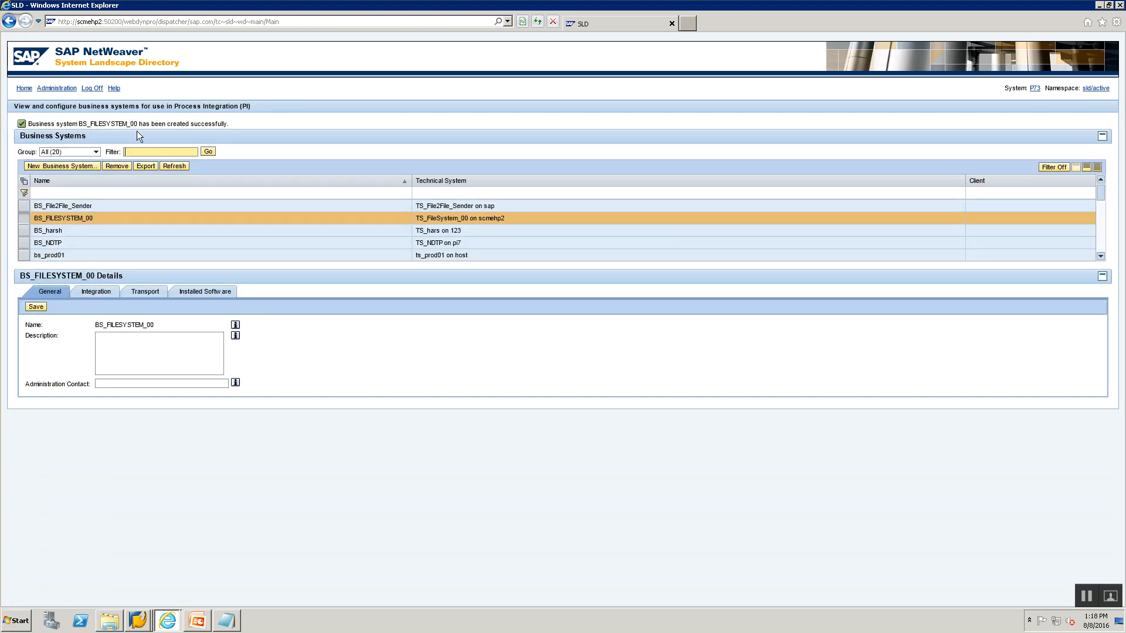
{"action": "key", "text": "alt+Tab"}
{"action": "key", "text": "alt+Tab"}
{"action": "left_click", "coordinate": [26, 89]}
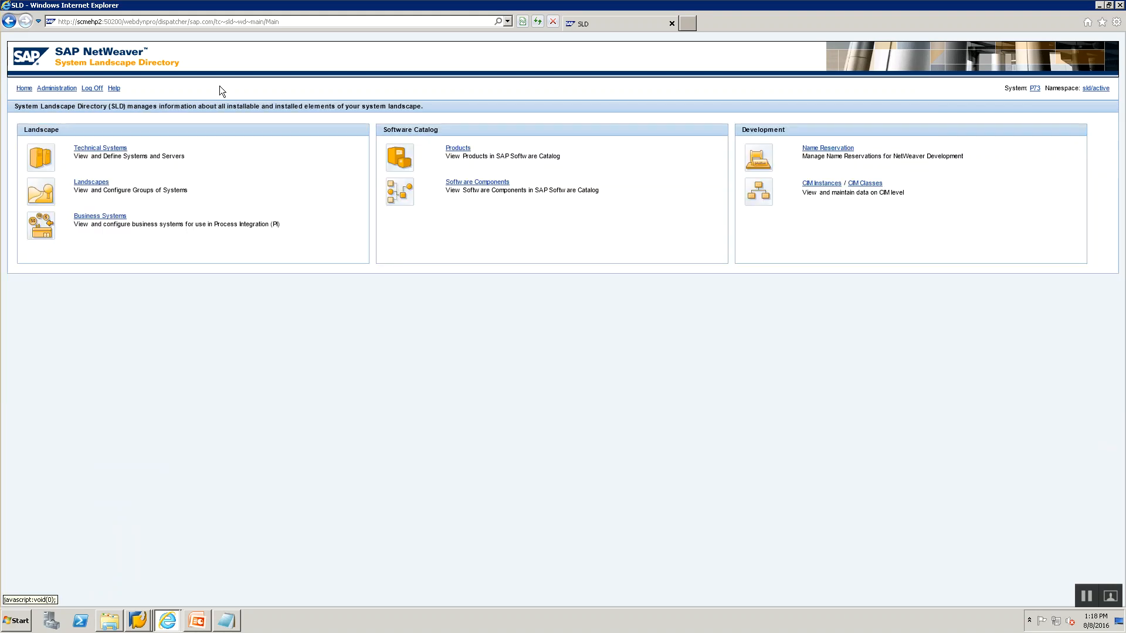
Filter the Products catalog by Z_ to list only Z_TRAINING_PRD_00.
{"action": "key", "text": "alt+Tab"}
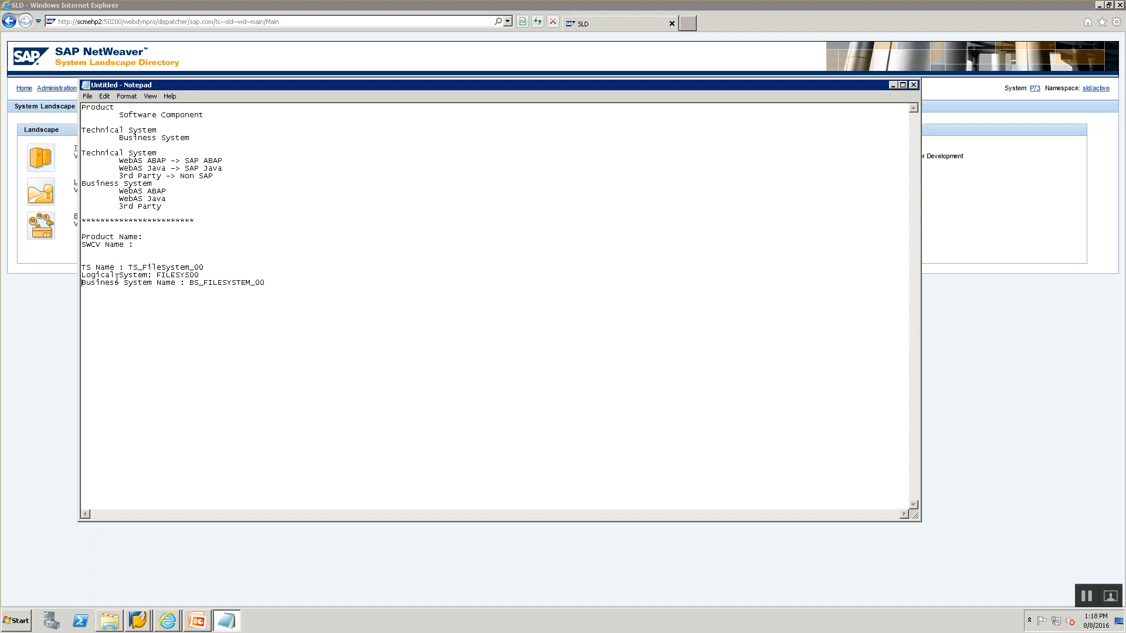
{"action": "key", "text": "alt+Tab"}
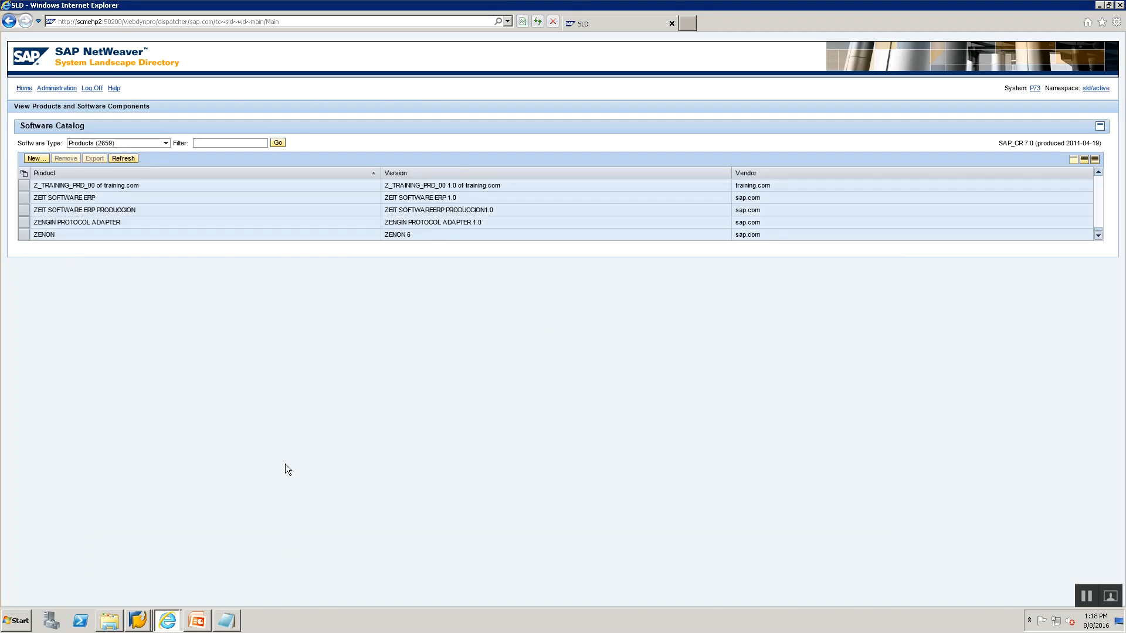
{"action": "left_click", "coordinate": [217, 143]}
{"action": "type", "text": "Z_"}
{"action": "key", "text": "Return"}
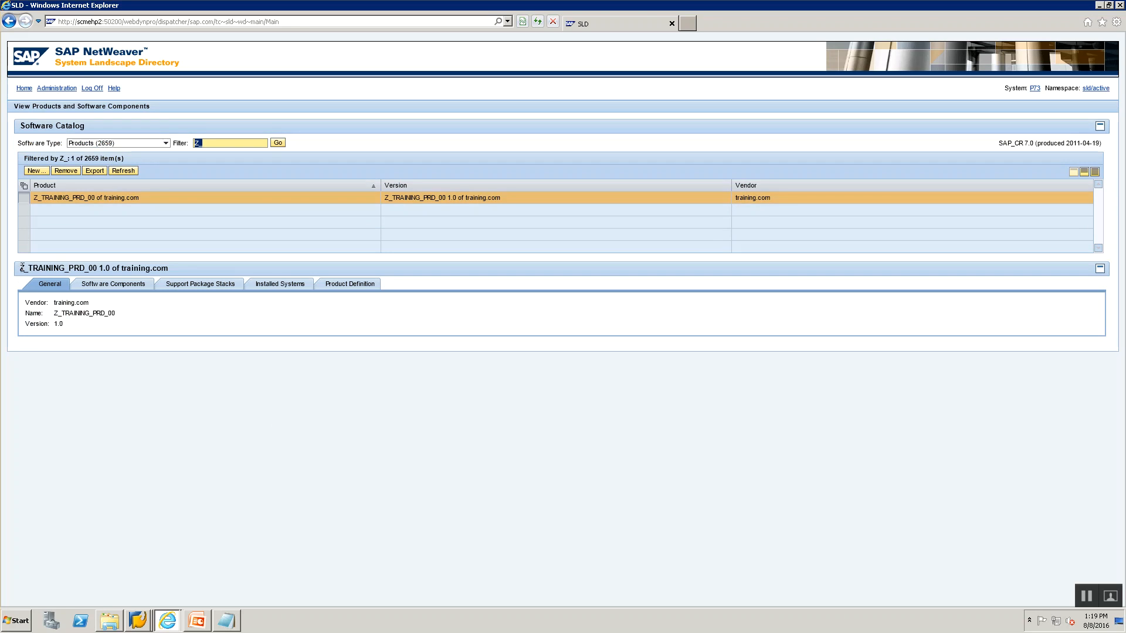
Copy Z_TRAINING_PRD_00 from the details heading into the notes after Product Name.
{"action": "left_click_drag", "start_coordinate": [21, 268], "coordinate": [90, 268]}
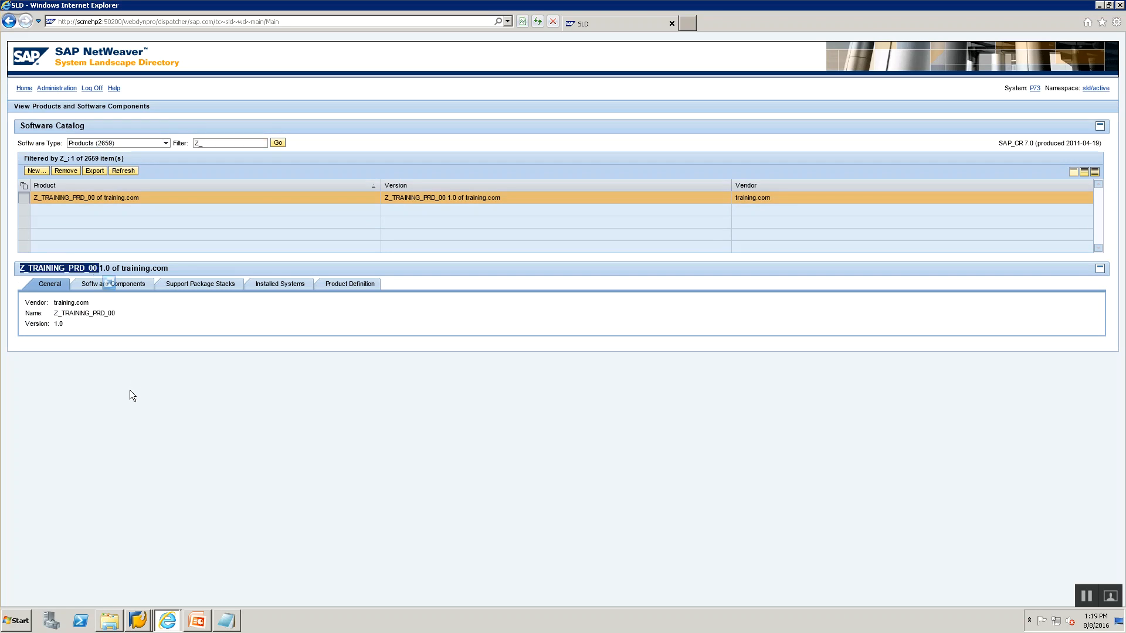
{"action": "key", "text": "alt+Tab"}
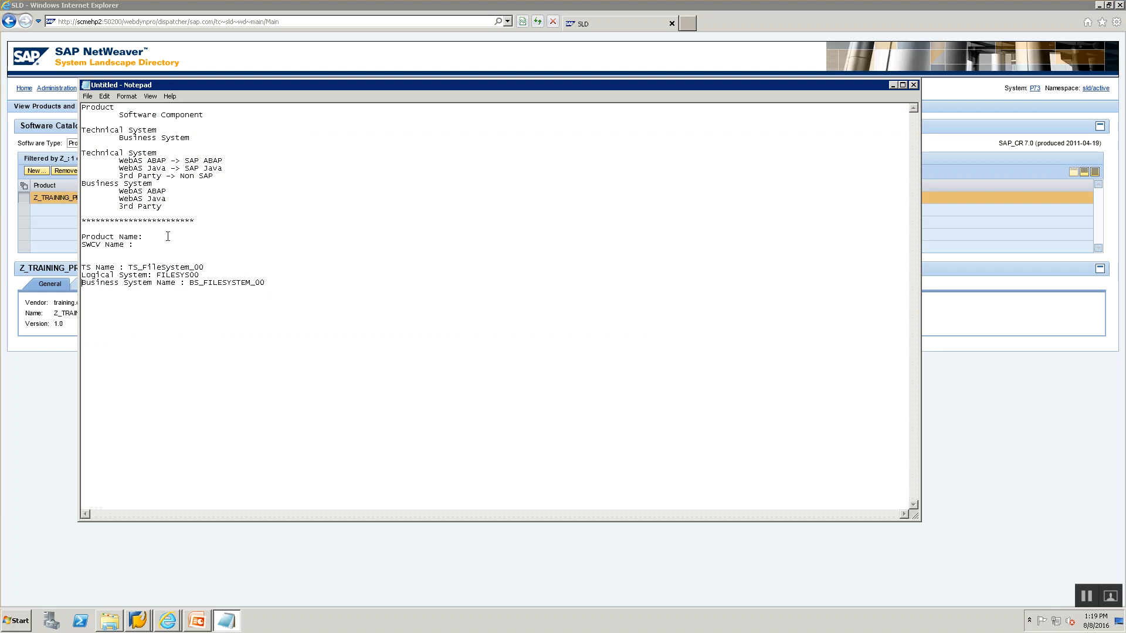
{"action": "type", "text": "Z_TRAINING_PRD_00"}
{"action": "key", "text": "alt+Tab"}
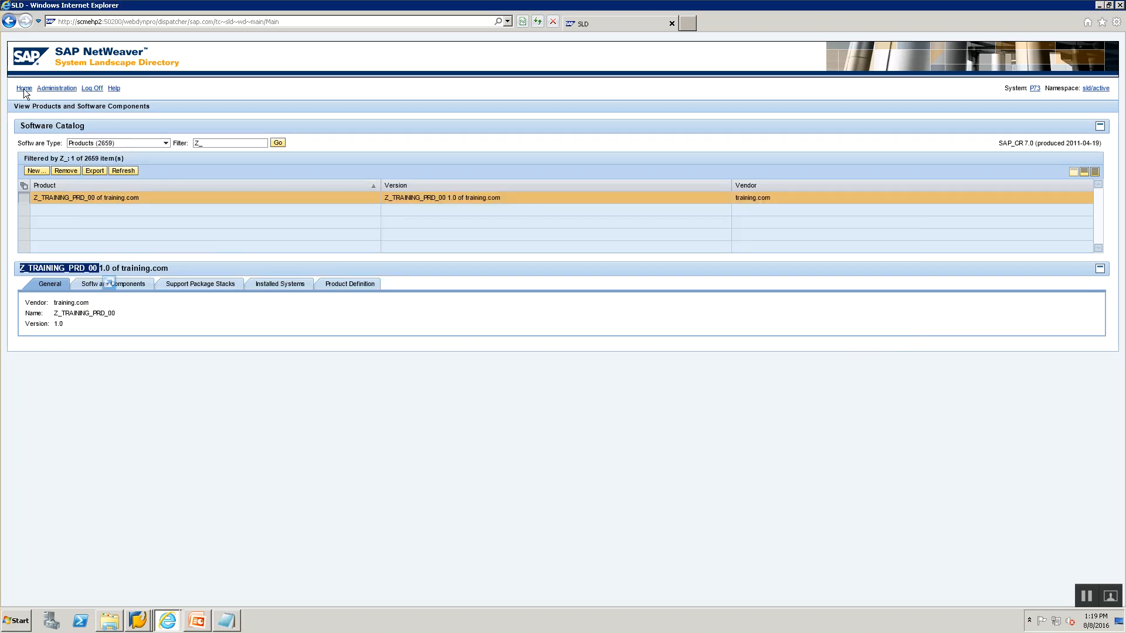
Show Software Components filtered by Z_ and copy the Z_TRAINING_SWCV_00 name from its details.
{"action": "left_click", "coordinate": [166, 144]}
{"action": "left_click", "coordinate": [142, 162]}
{"action": "double_click", "coordinate": [213, 143]}
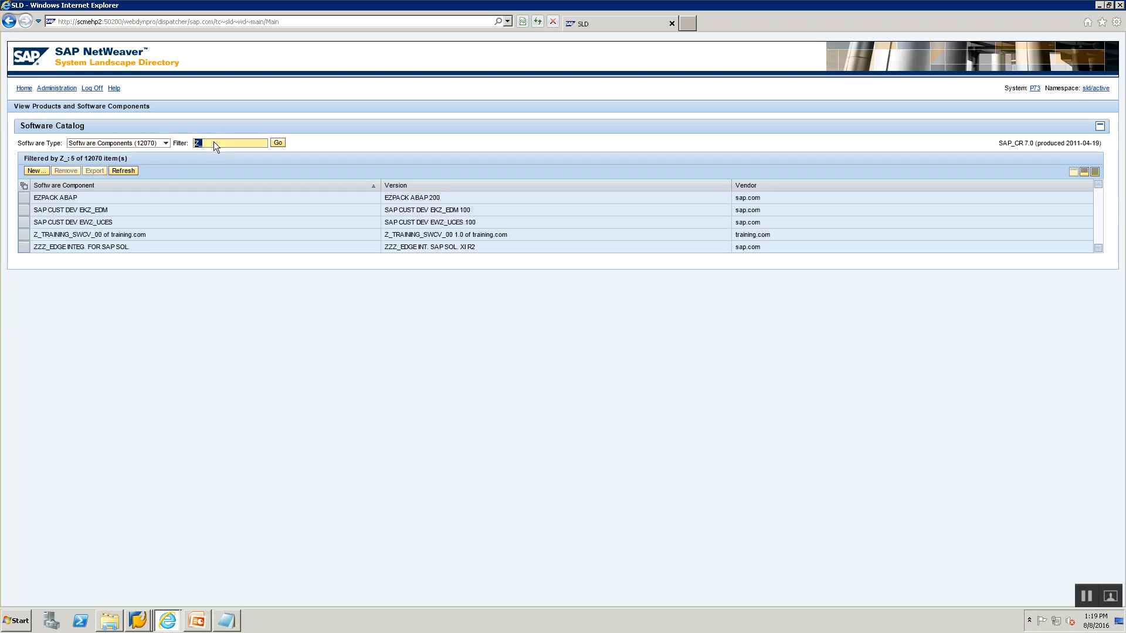
{"action": "left_click", "coordinate": [277, 143]}
{"action": "left_click", "coordinate": [24, 236]}
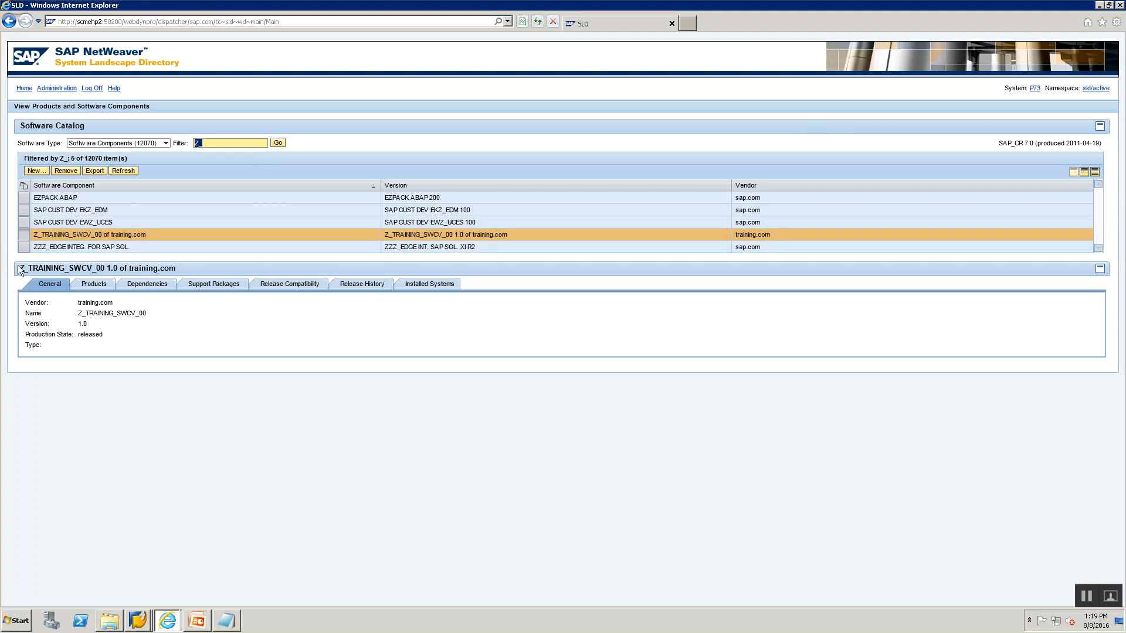
{"action": "left_click_drag", "start_coordinate": [19, 268], "coordinate": [106, 268]}
{"action": "key", "text": "ctrl+c"}
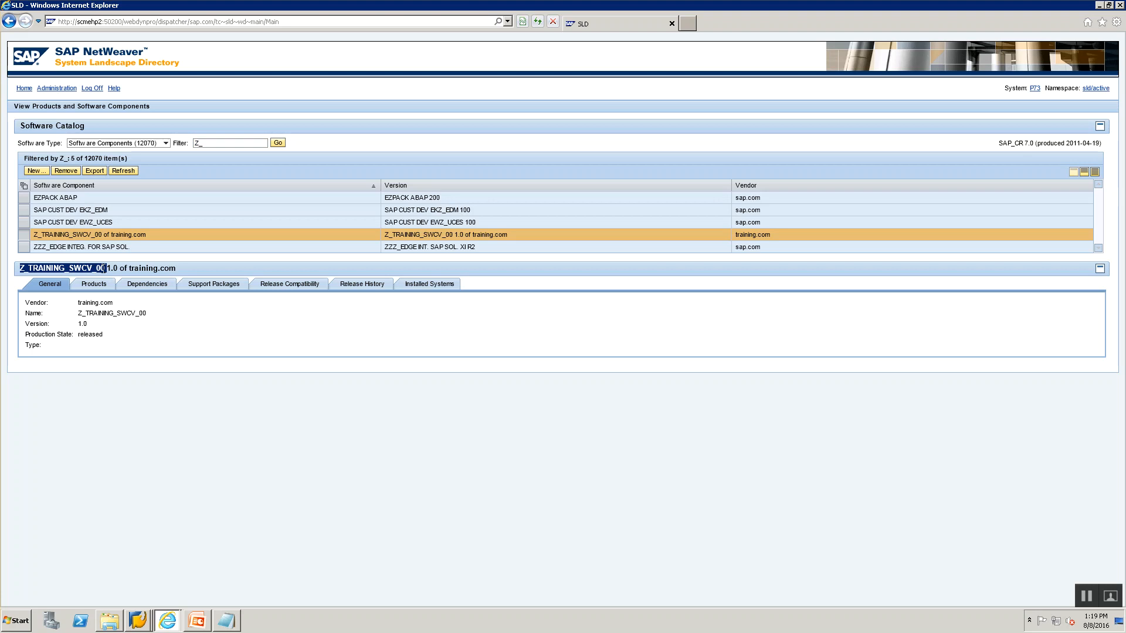
{"action": "key", "text": "alt+Tab"}
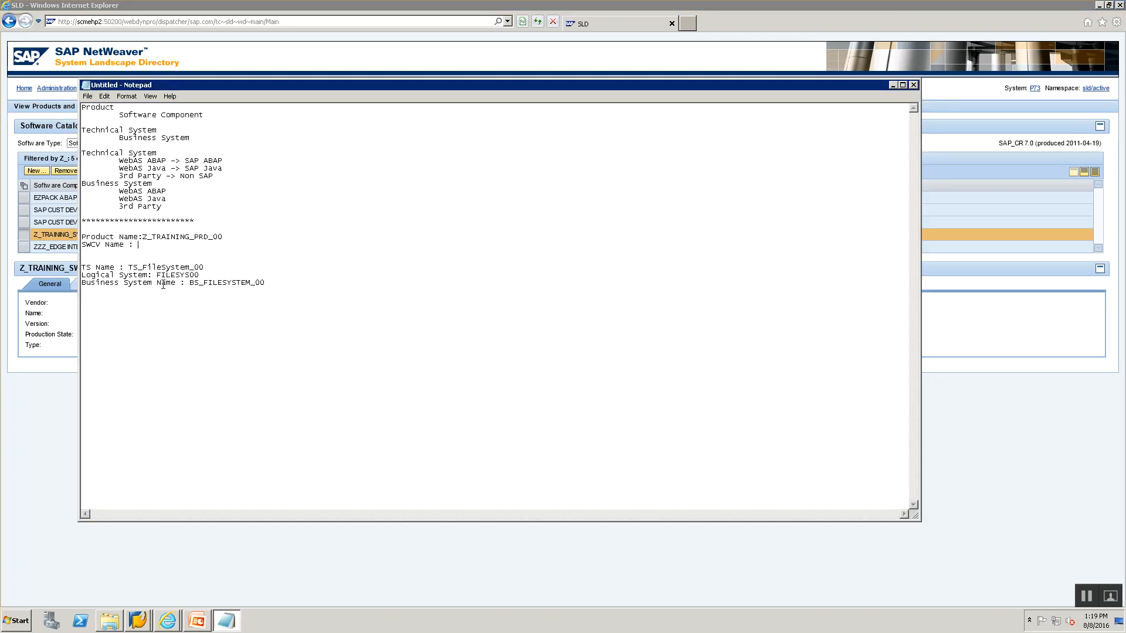
Paste Z_TRAINING_SWCV_00 after SWCV Name in the notes.
{"action": "key", "text": "ctrl+v"}
{"action": "left_click", "coordinate": [134, 230]}
{"action": "left_click", "coordinate": [286, 293], "text": "shift"}
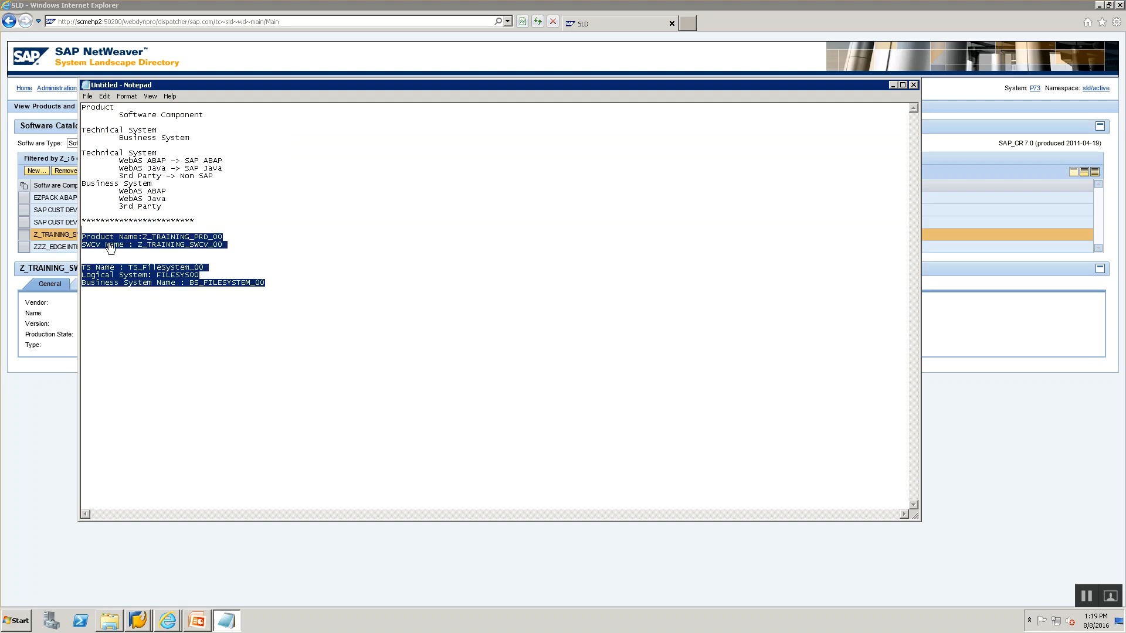
{"action": "left_click", "coordinate": [337, 294]}
Save the notes as SLD Notes.txt and type an asterisk divider line.
{"action": "key", "text": "ctrl+s"}
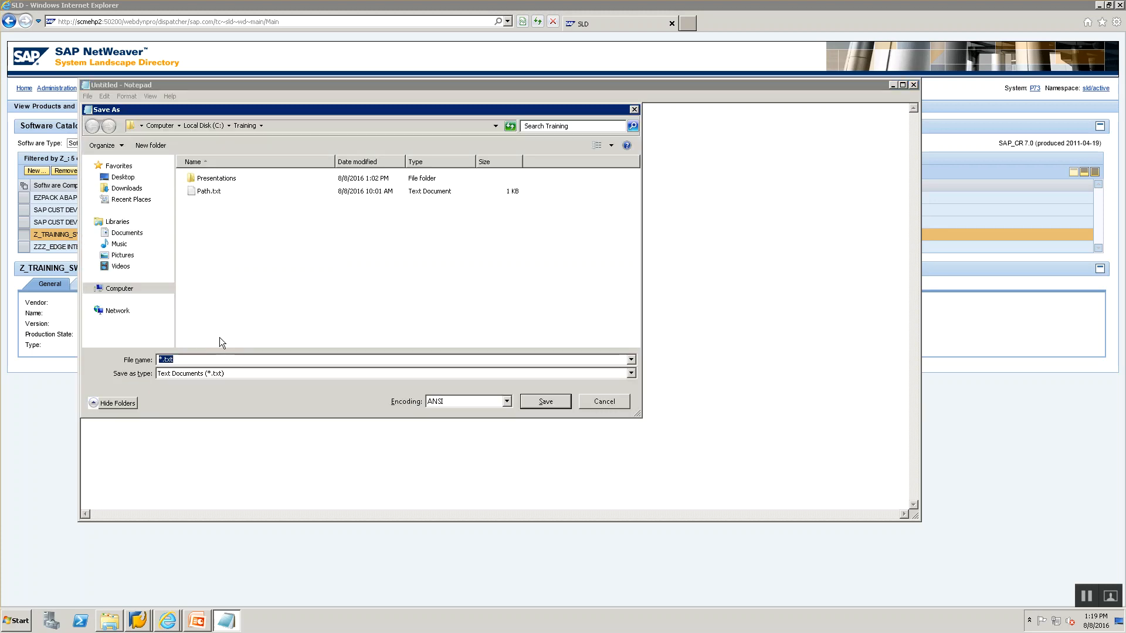
{"action": "type", "text": "SLD Notes"}
{"action": "key", "text": "Return"}
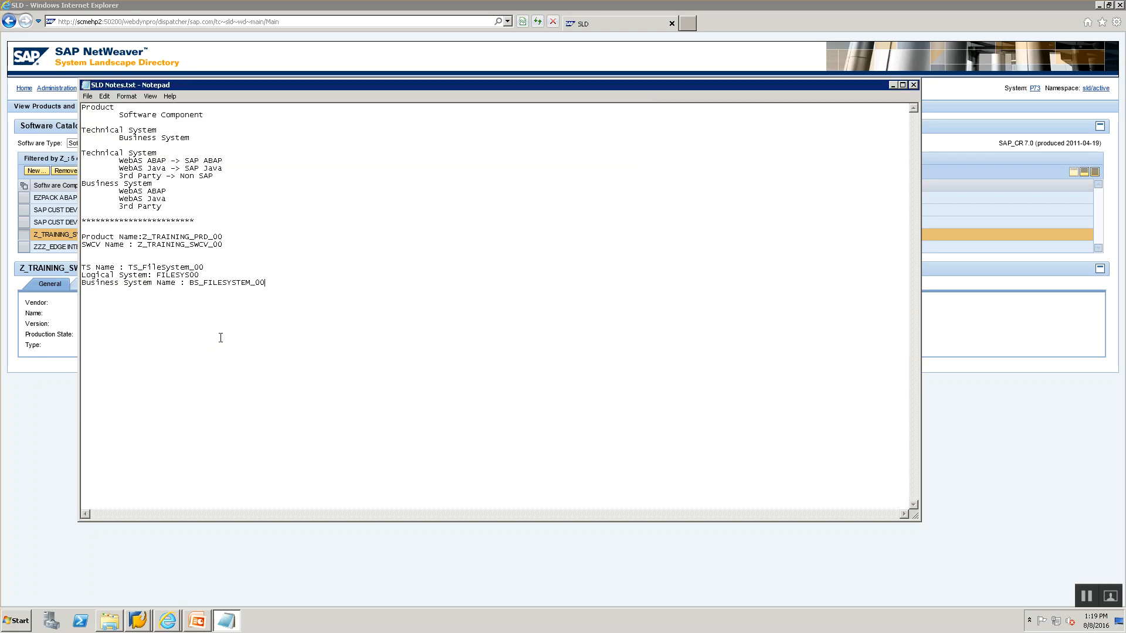
{"action": "type", "text": "**********************************"}
{"action": "left_click", "coordinate": [141, 108]}
{"action": "left_click_drag", "start_coordinate": [22, 146], "coordinate": [26, 127]}
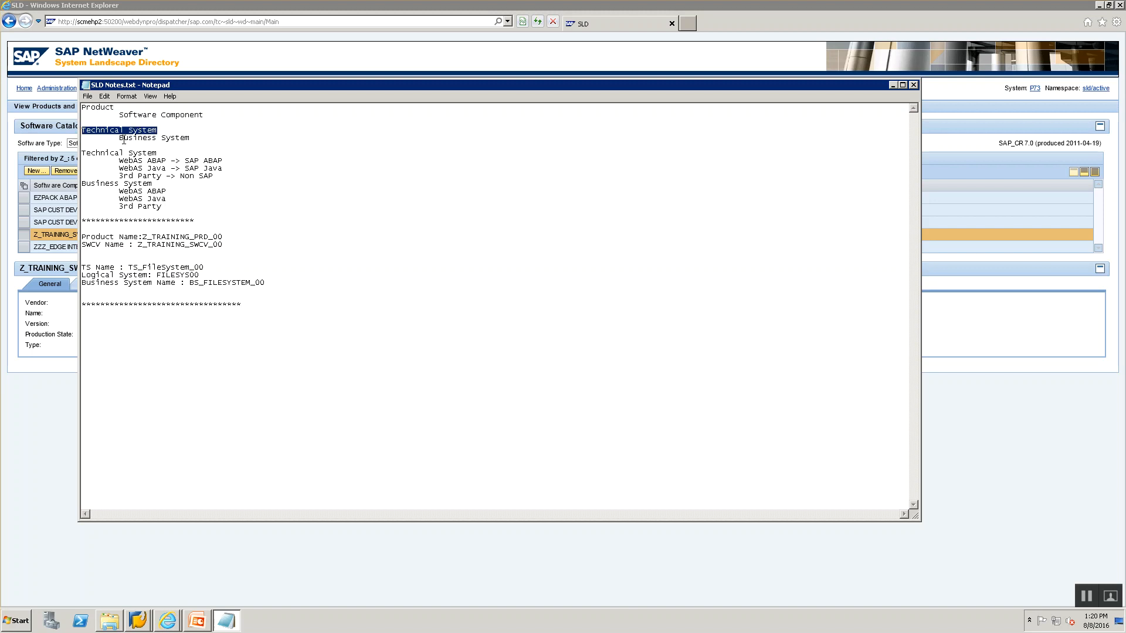
{"action": "left_click_drag", "start_coordinate": [120, 141], "coordinate": [193, 141]}
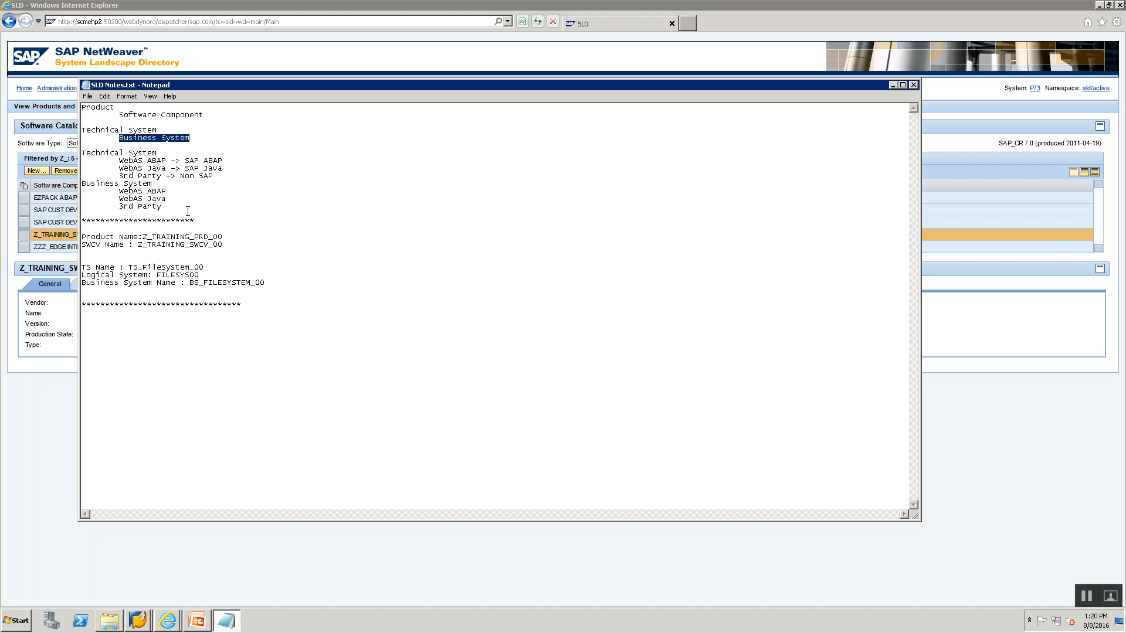
{"action": "left_click", "coordinate": [138, 620]}
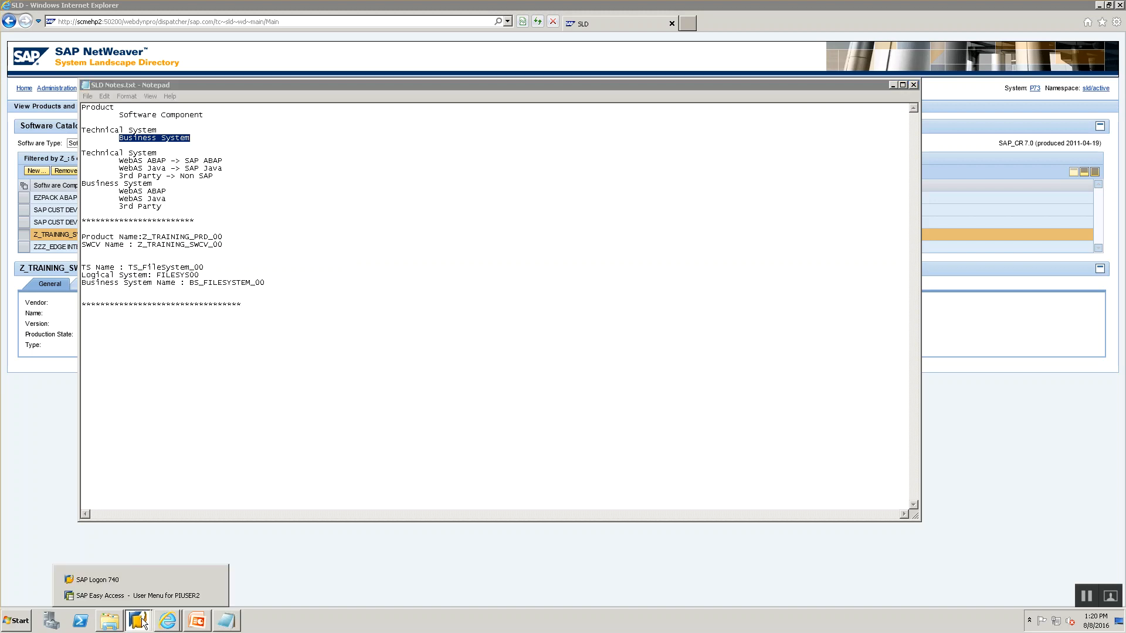
Run transaction /nsxm from SAP Easy Access to open the PI tools page, then close it.
{"action": "left_click", "coordinate": [139, 595]}
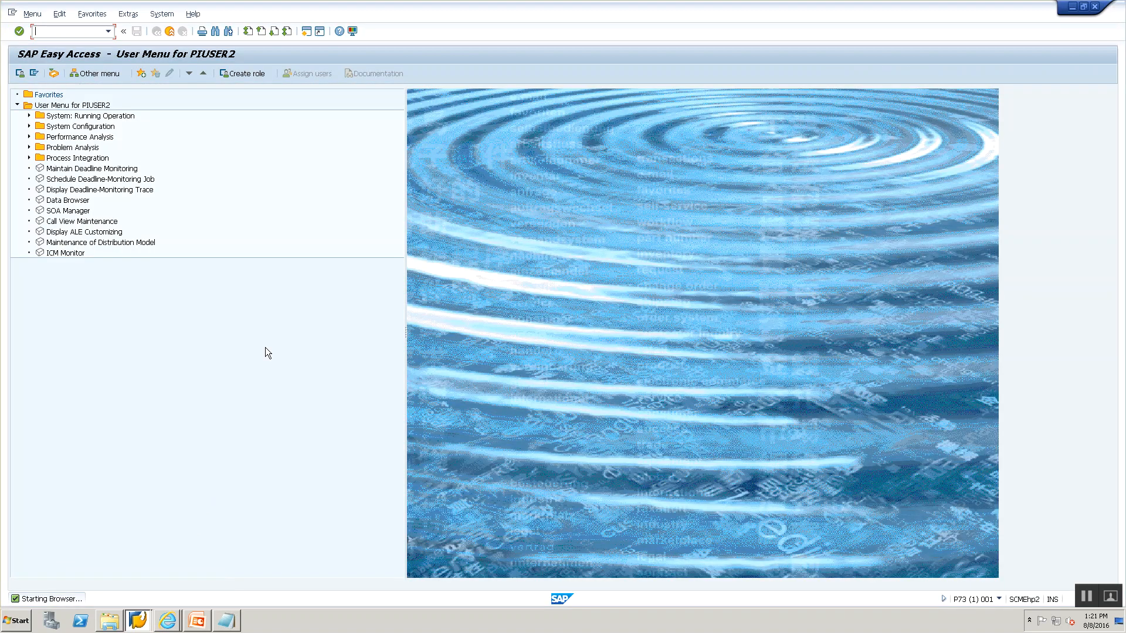
{"action": "type", "text": "/nsxm"}
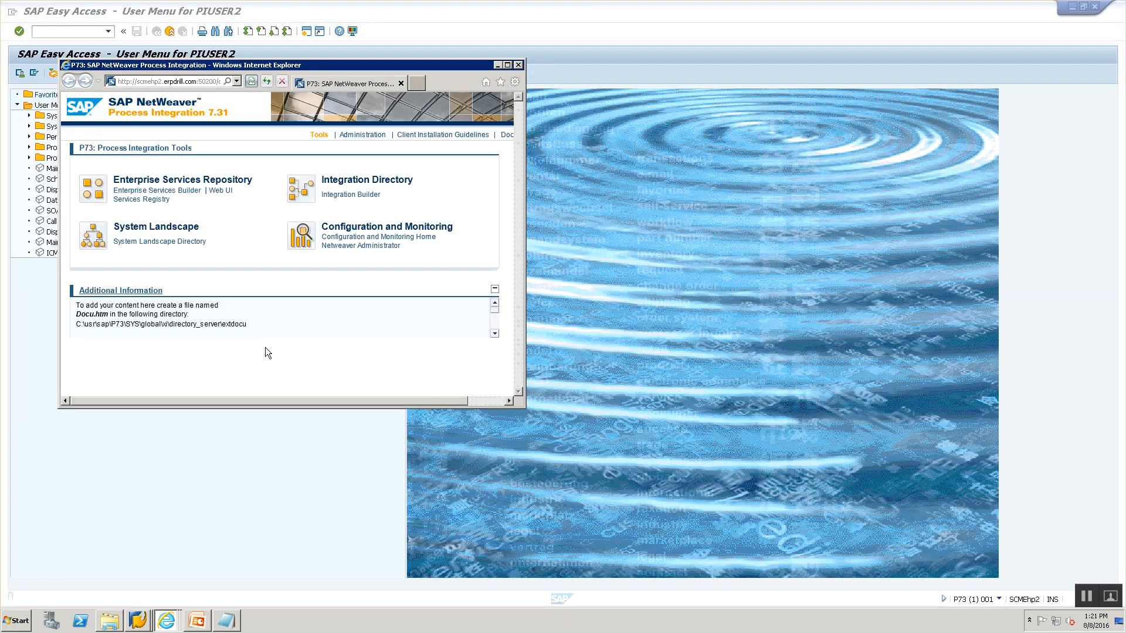
{"action": "left_click", "coordinate": [518, 65]}
Return to the SLD browser window and go back to its home page.
{"action": "key", "text": "alt+Tab"}
{"action": "key", "text": "alt+Tab"}
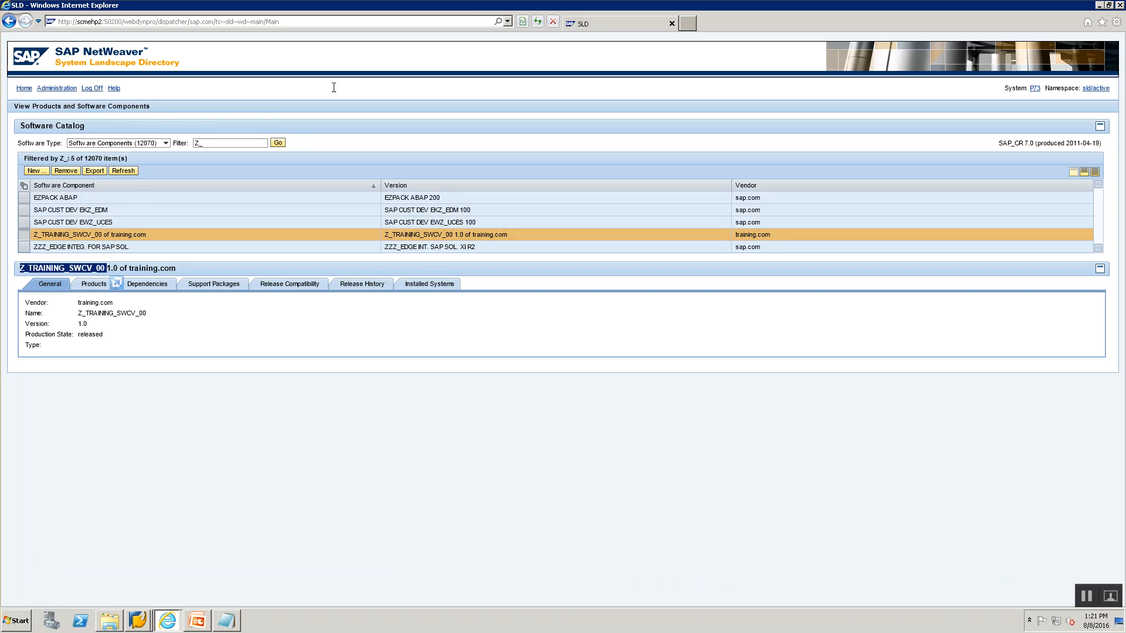
{"action": "key", "text": "alt+Tab"}
{"action": "key", "text": "alt+Tab"}
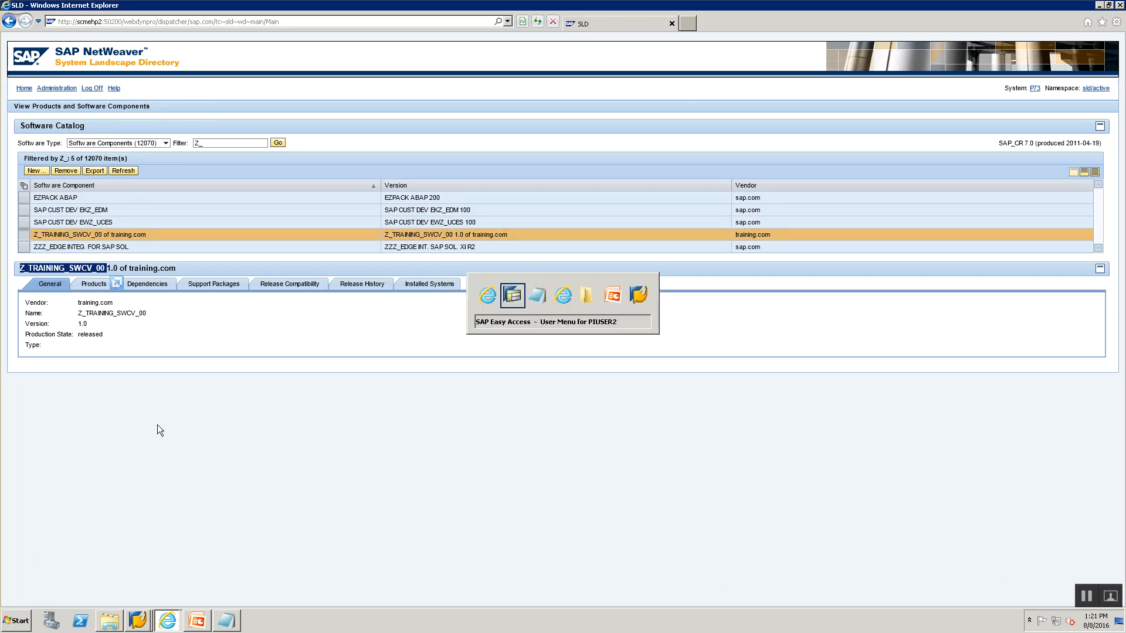
{"action": "left_click", "coordinate": [104, 194]}
{"action": "key", "text": "alt+Tab"}
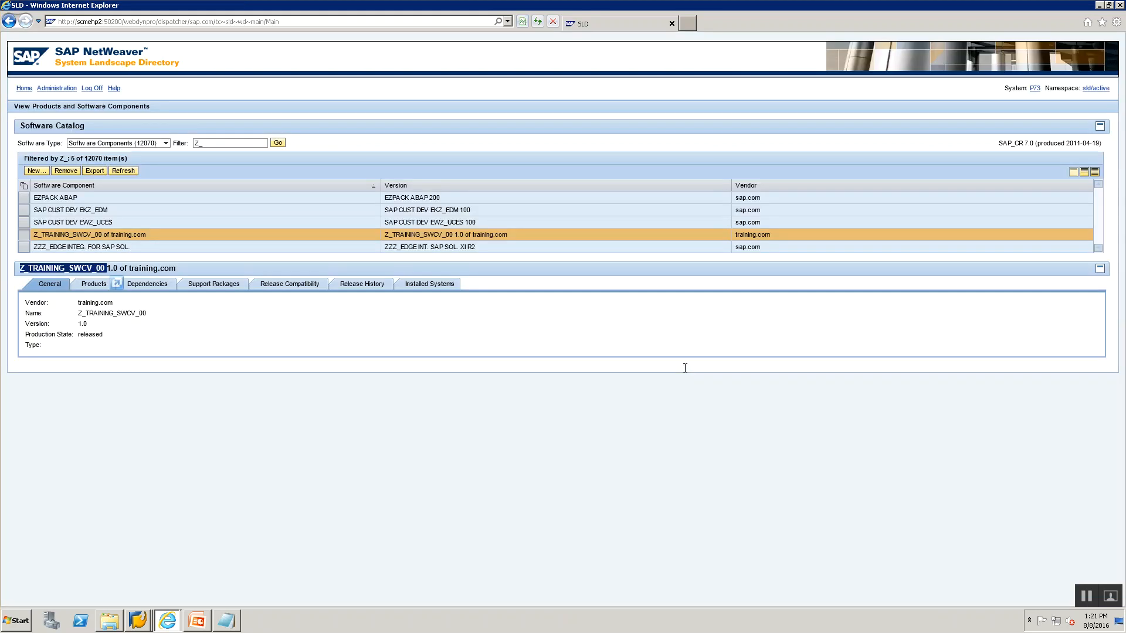
{"action": "left_click", "coordinate": [22, 89]}
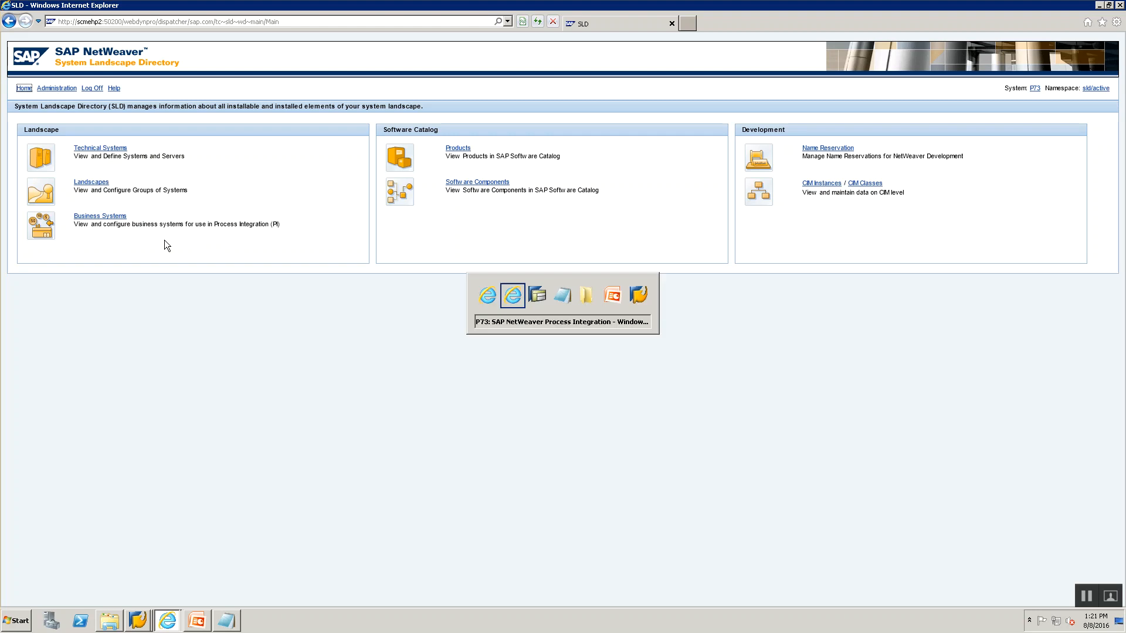
Bring SLD Notes.txt forward and select the lines from Product Name to Business System Name.
{"action": "key", "text": "alt+Tab"}
{"action": "key", "text": "alt+Tab"}
{"action": "key", "text": "alt+Tab"}
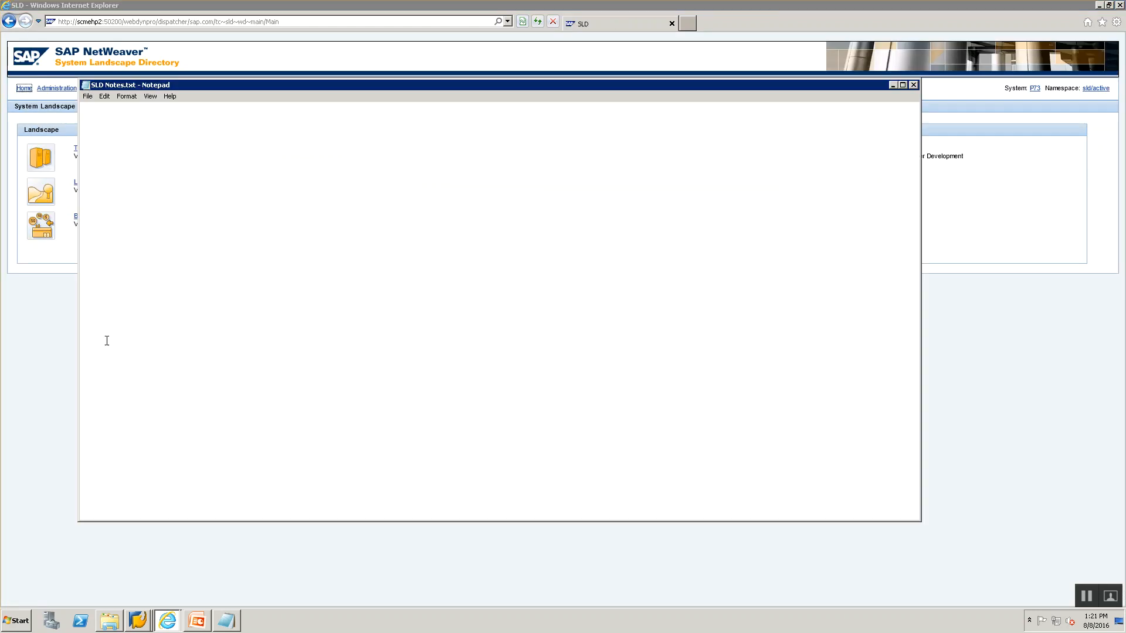
{"action": "left_click_drag", "start_coordinate": [271, 282], "coordinate": [80, 241]}
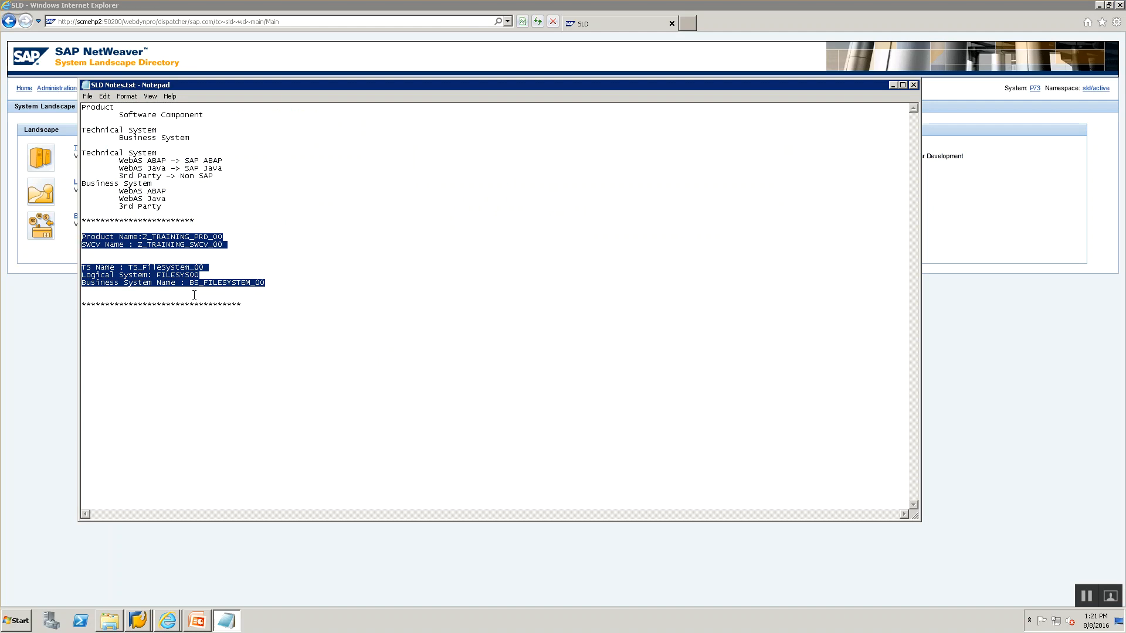